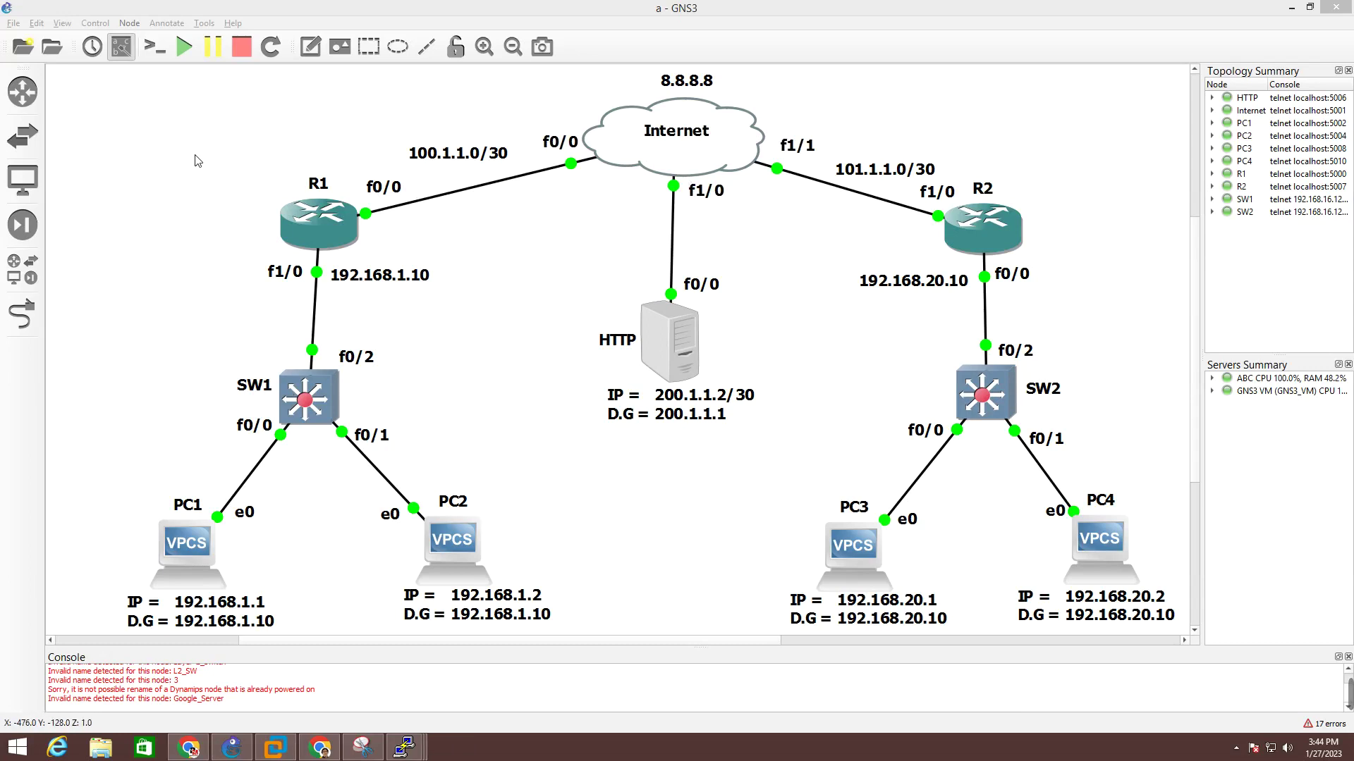
mouse_move(178, 134)
mouse_down()
mouse_move(297, 277)
mouse_move(244, 237)
mouse_move(263, 267)
mouse_up()
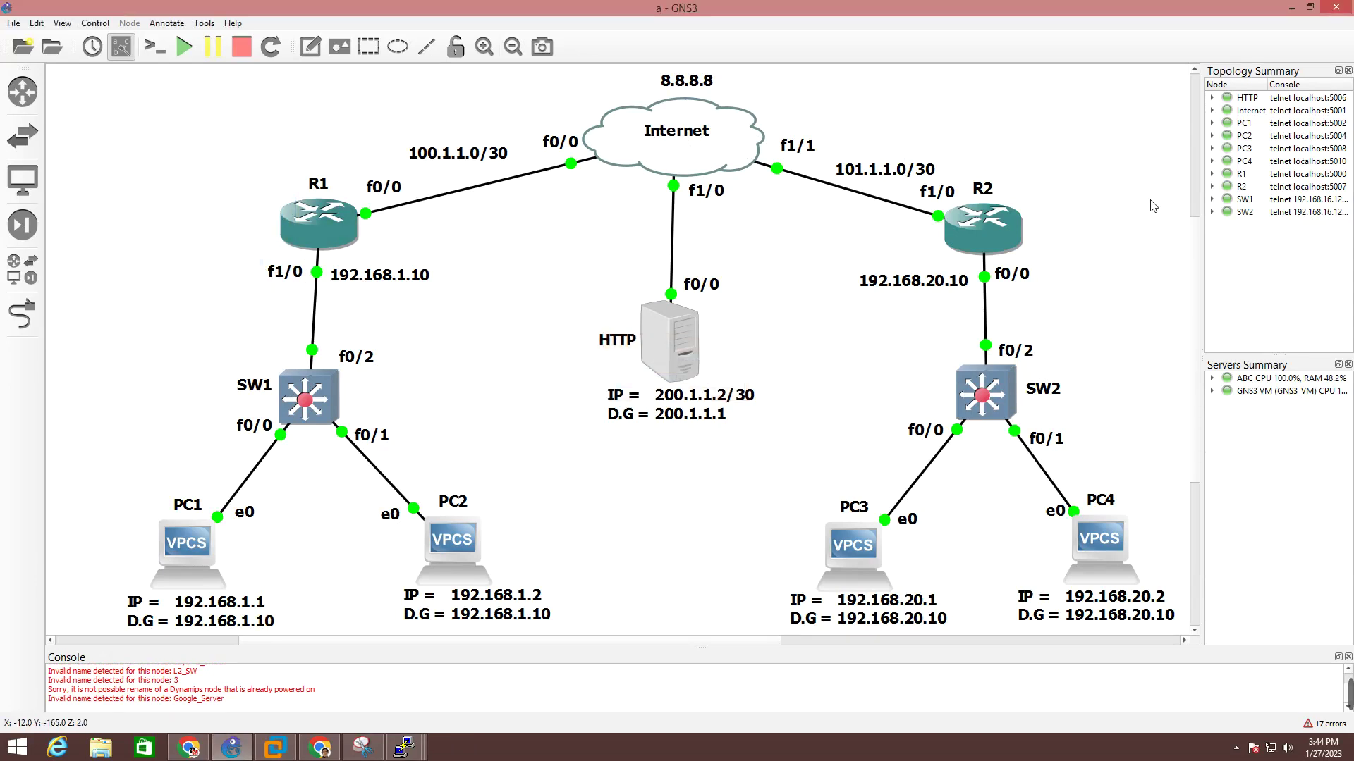
drag(1078, 186, 1038, 246)
drag(572, 73, 710, 79)
click(614, 79)
drag(569, 392, 751, 448)
mouse_move(187, 210)
mouse_down()
mouse_move(288, 260)
mouse_move(198, 232)
mouse_up()
- Nudge the 192.168.20.10 label under R2 and the 192.168.1.10 label under R1 slightly lower in the topology
drag(907, 283, 909, 285)
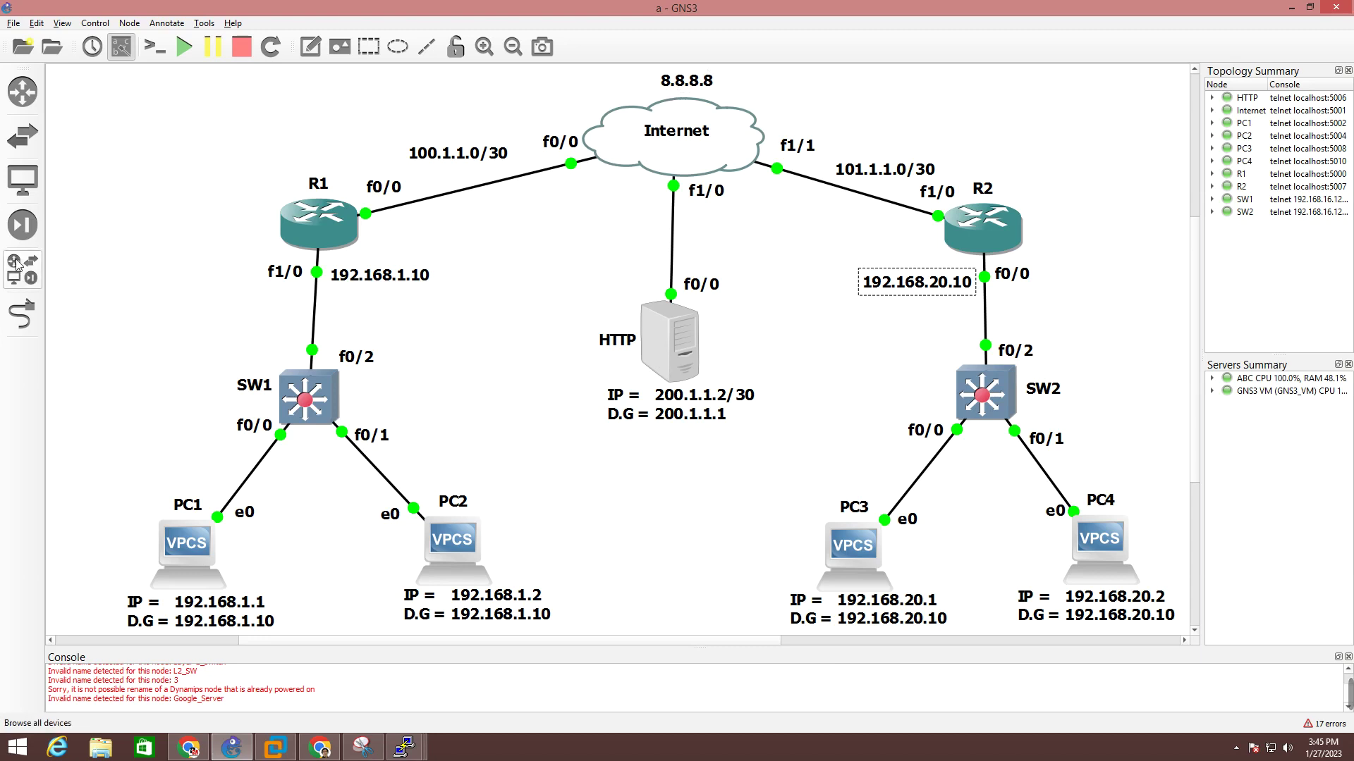
click(376, 284)
drag(376, 285, 380, 296)
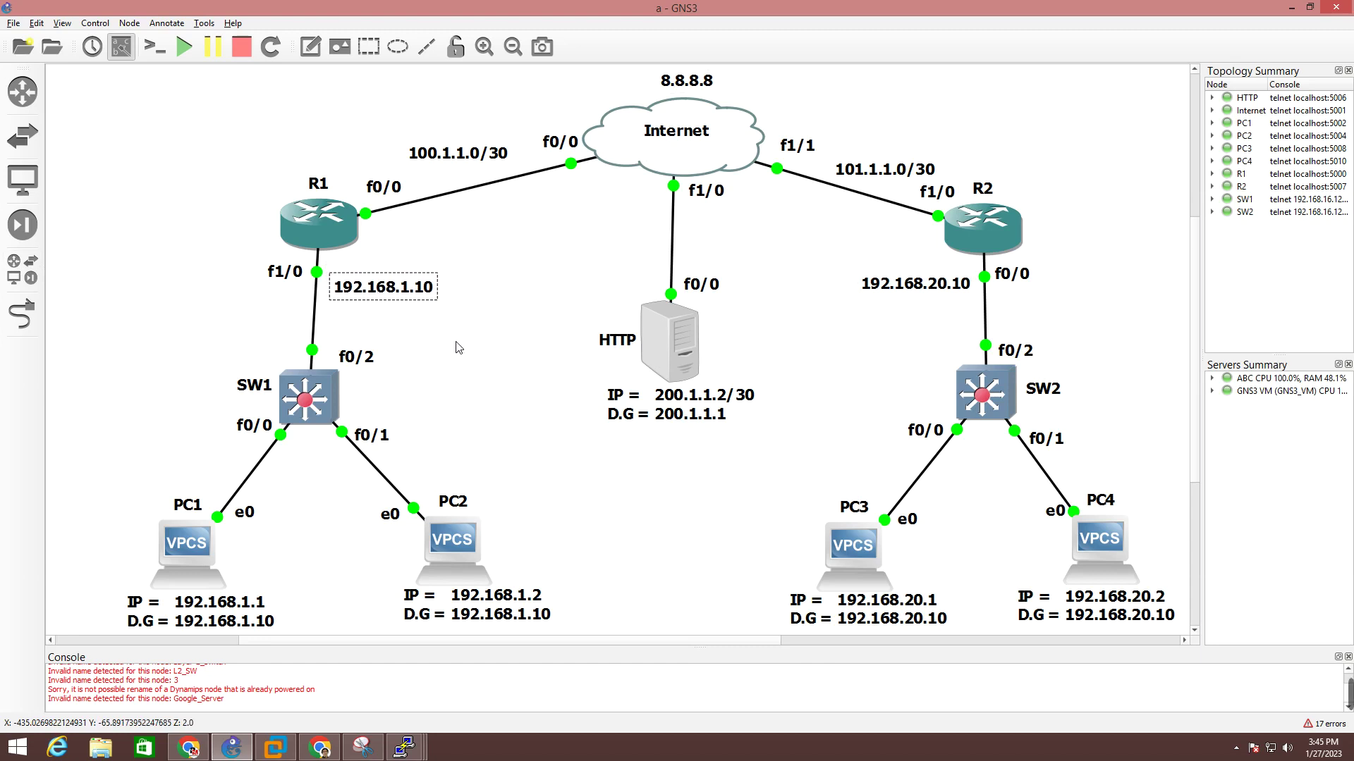
click(161, 477)
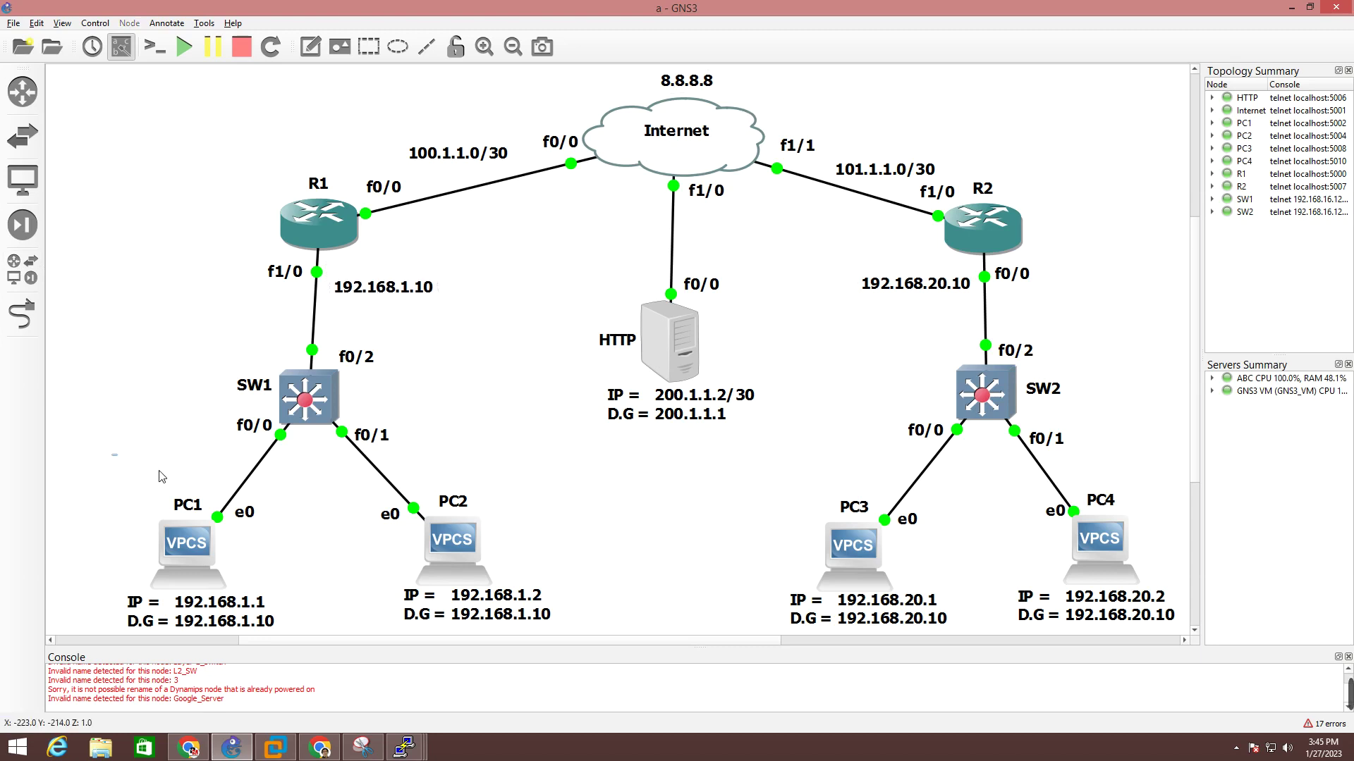
drag(112, 454, 133, 414)
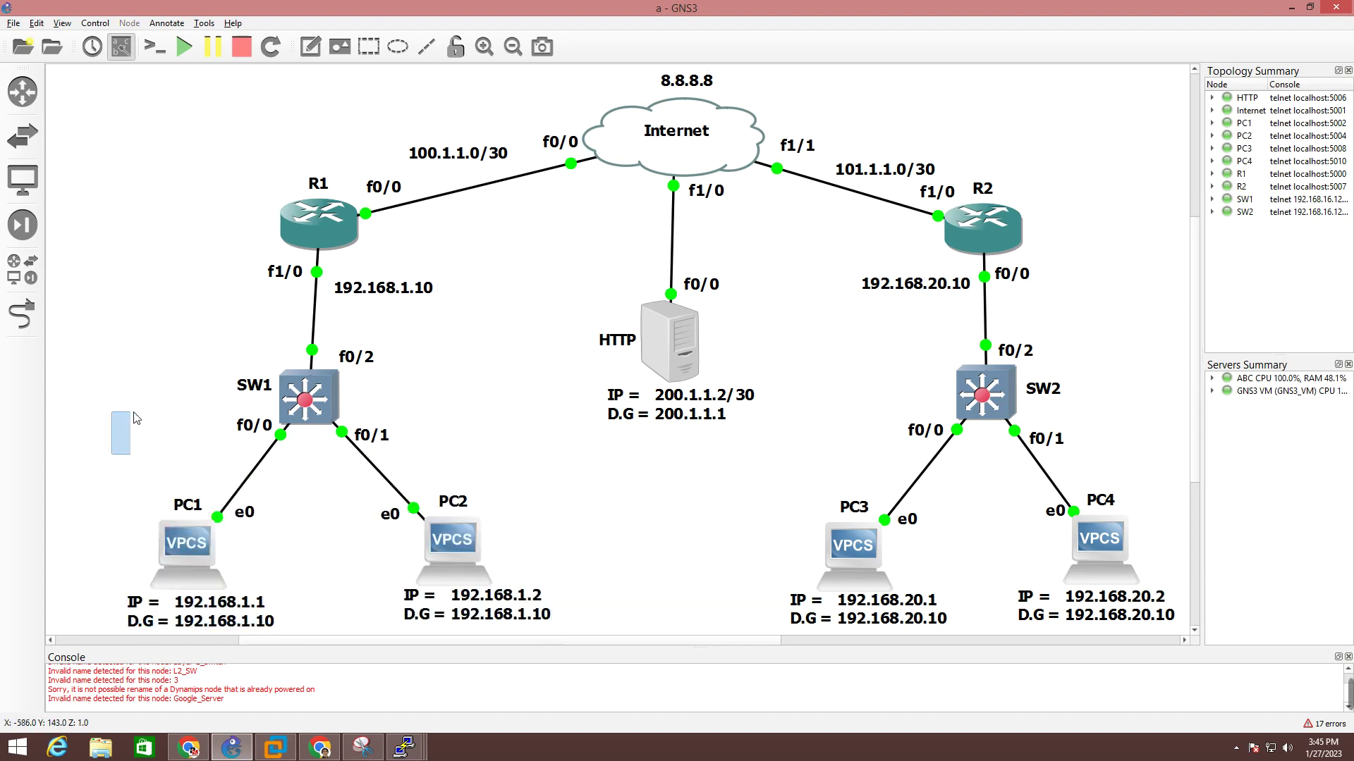
drag(728, 504, 1157, 601)
click(740, 518)
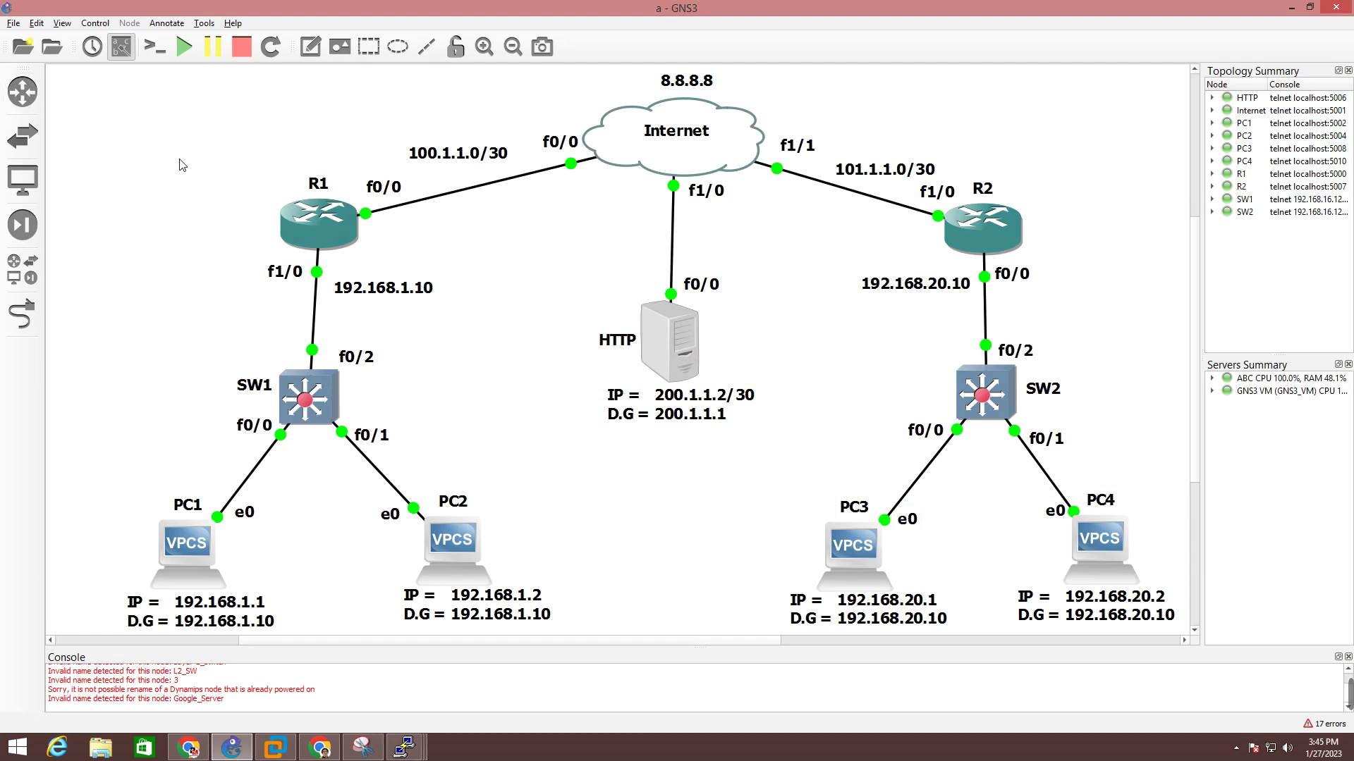
drag(181, 164, 446, 529)
click(270, 213)
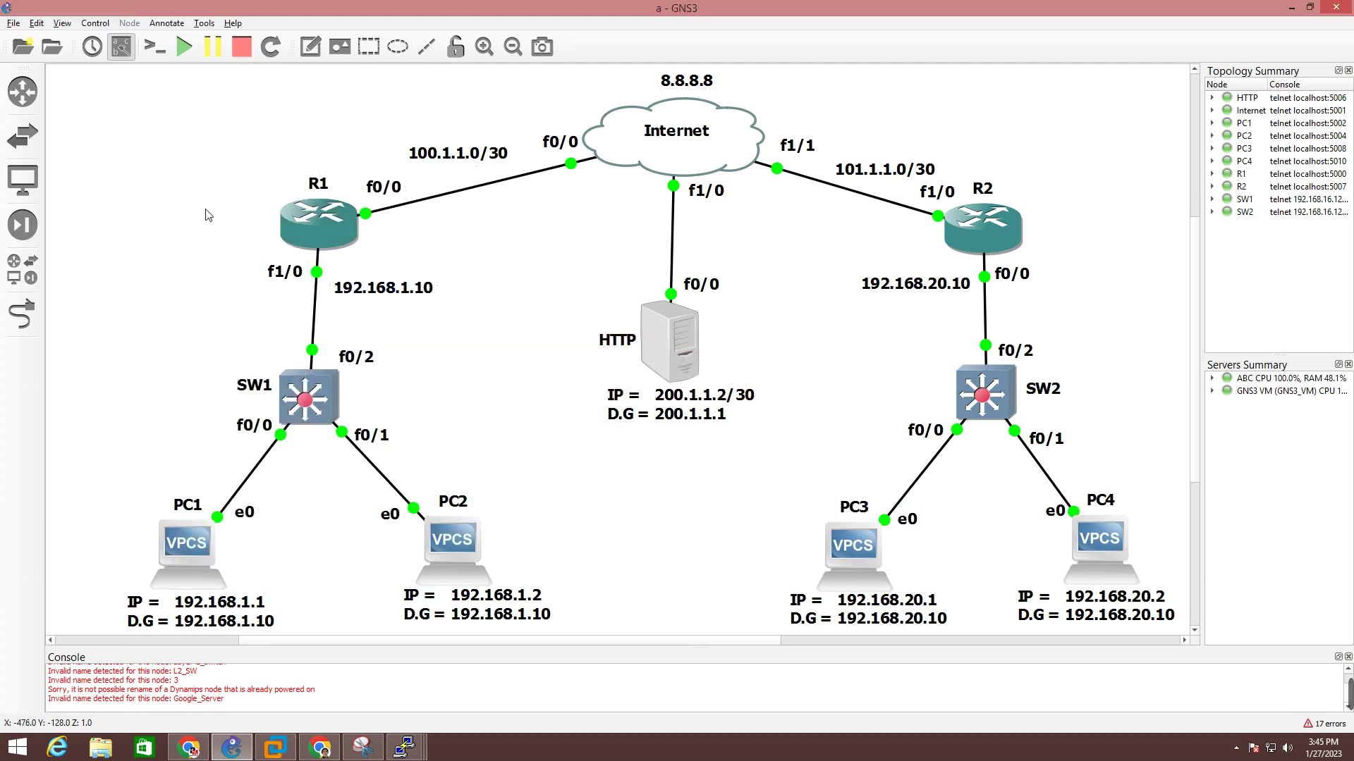
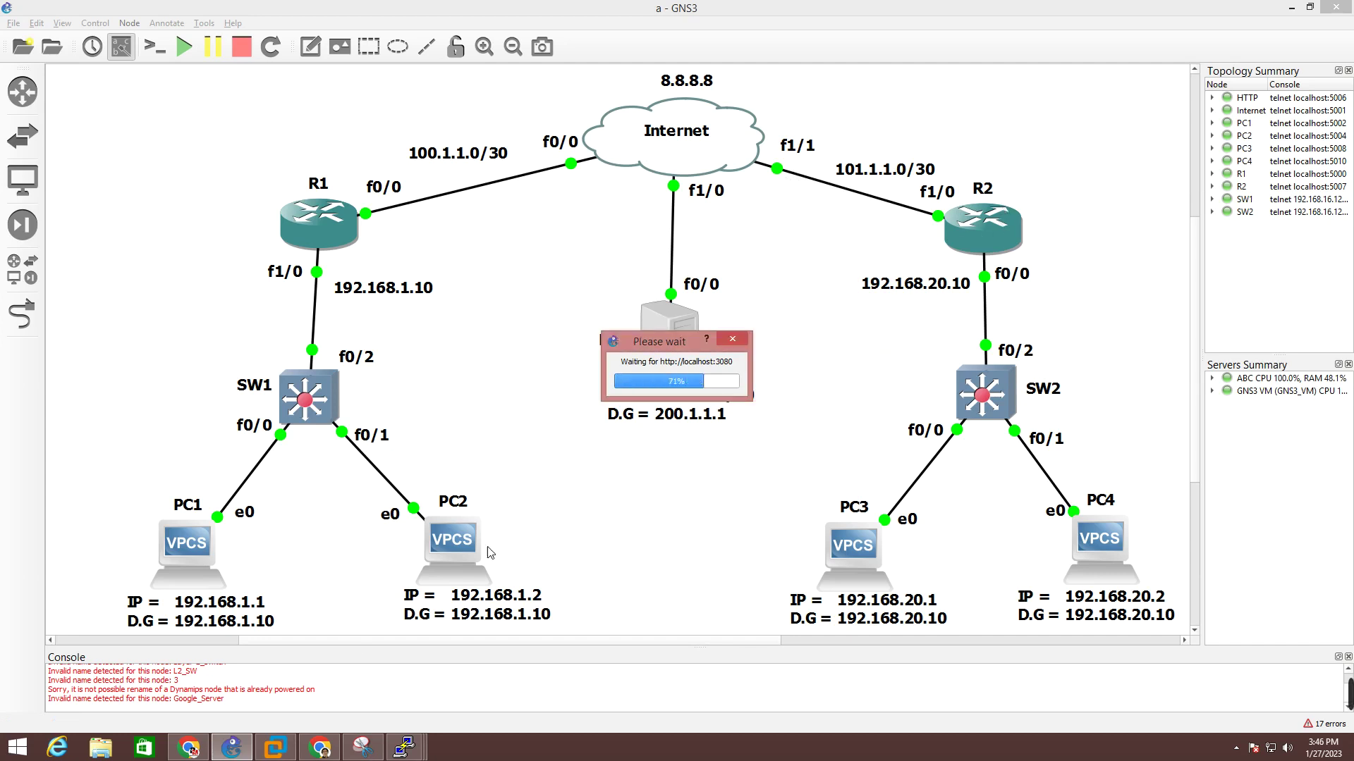
- Review the addresses of FastEthernet0/0, FastEthernet1/0, FastEthernet1/1 and Loopback1 in the Internet router's console, which already lists them
mouse_move(414, 754)
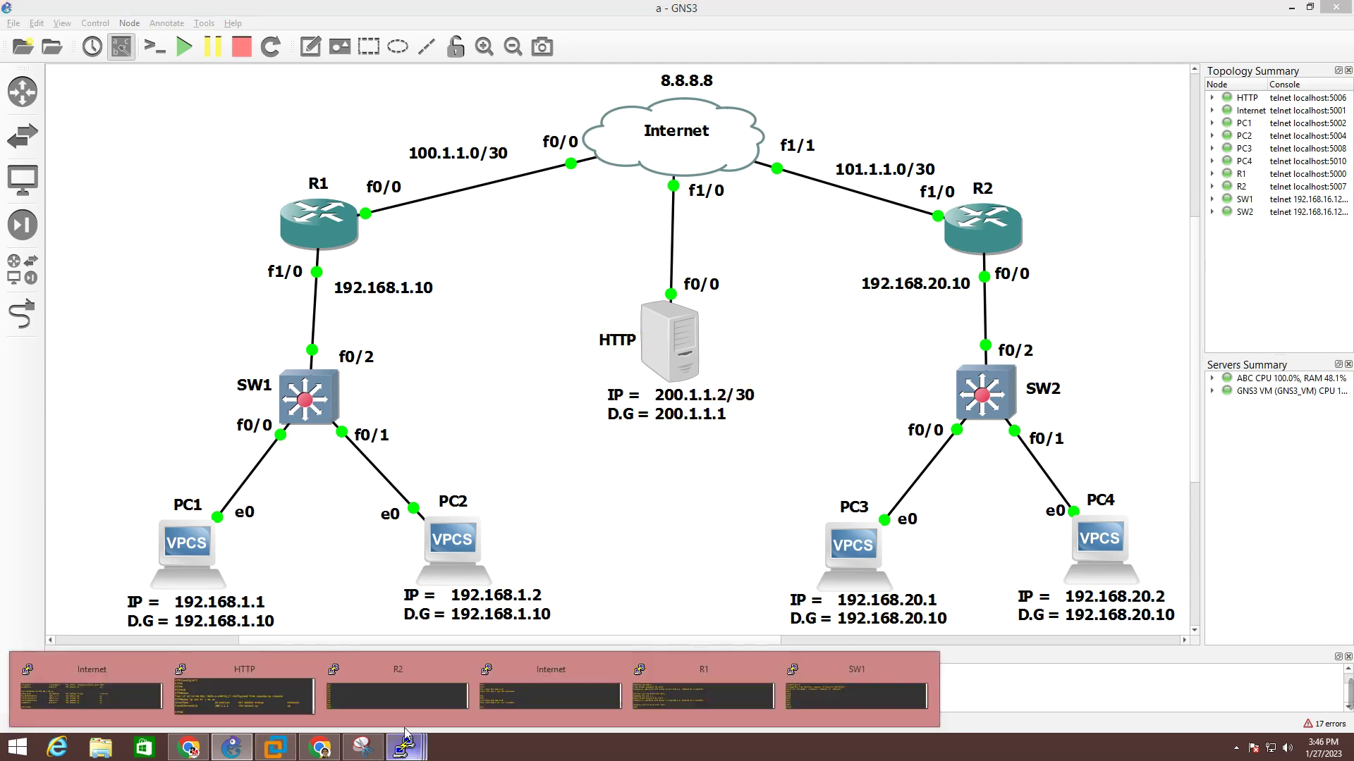
click(76, 691)
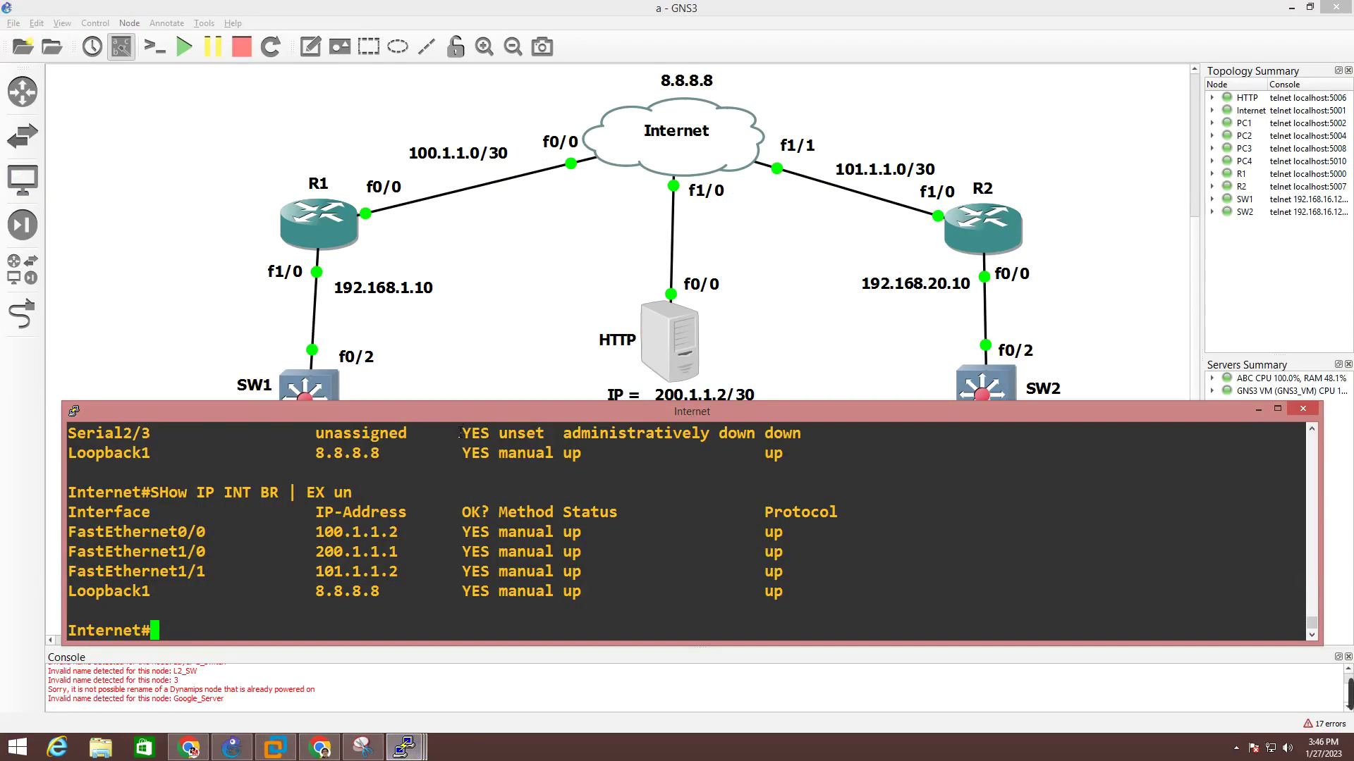
key(Return)
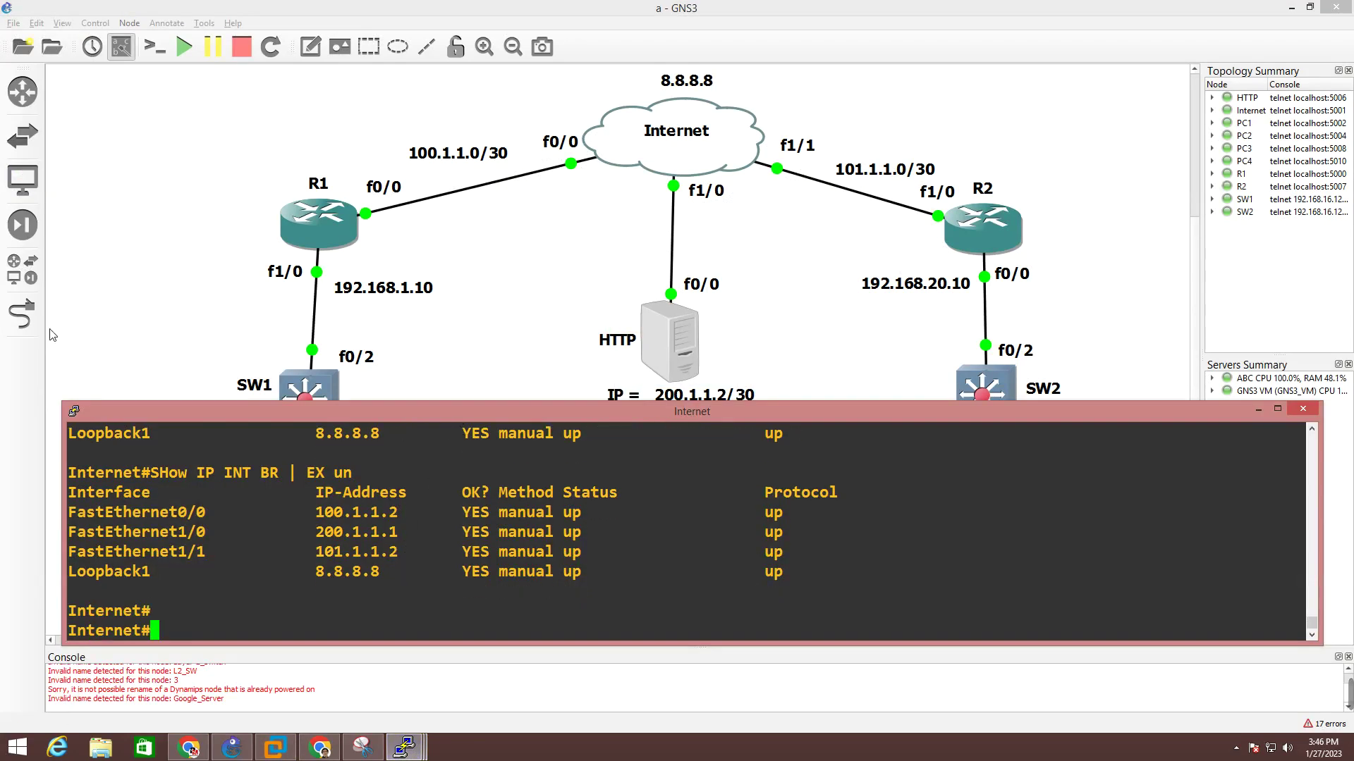
drag(86, 520, 402, 522)
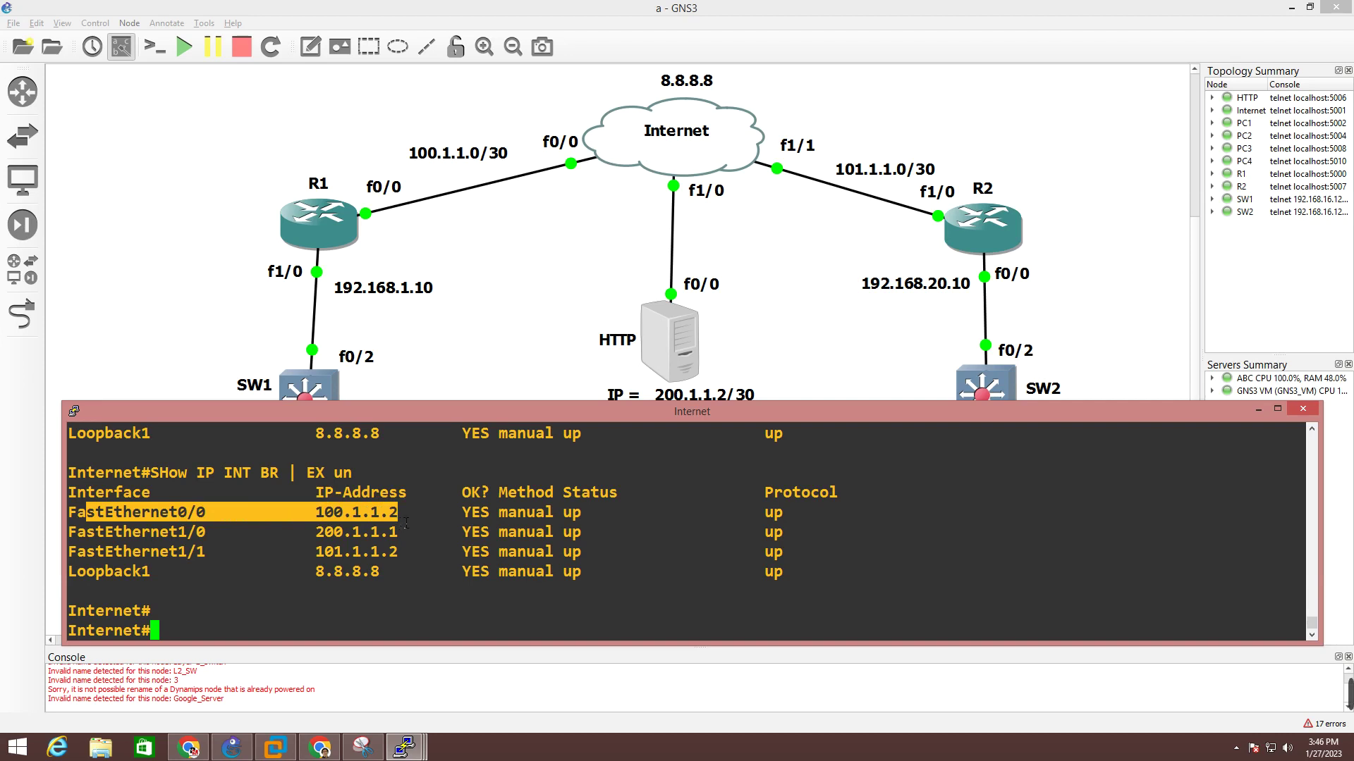
drag(105, 532, 350, 545)
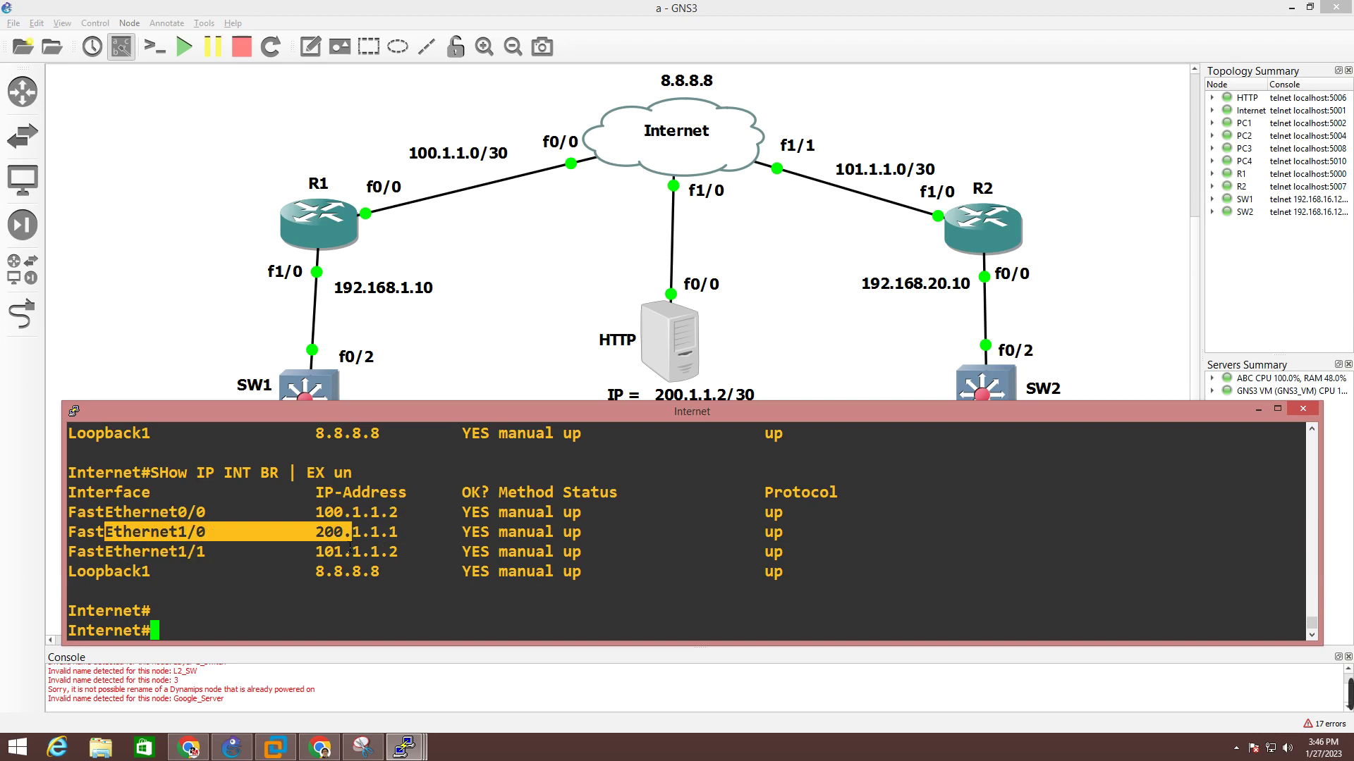
drag(350, 546, 405, 539)
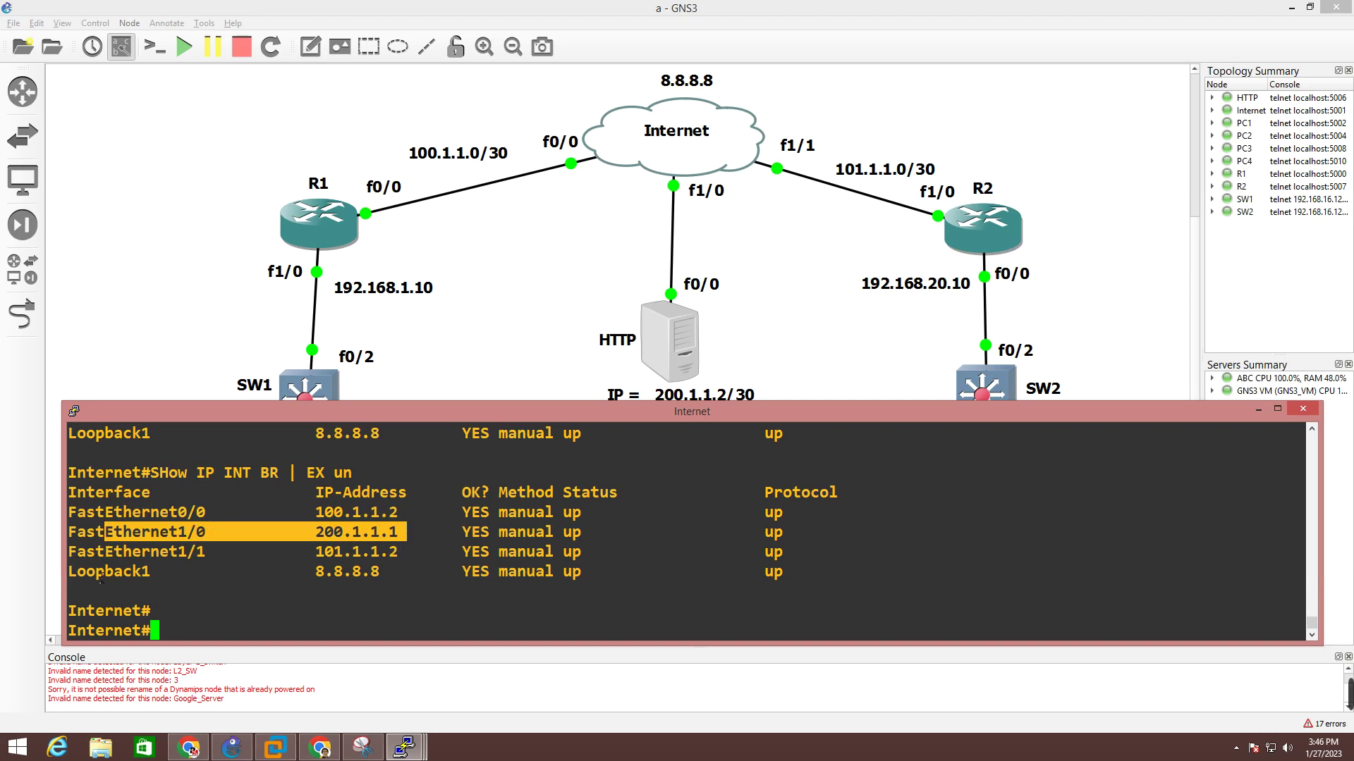
drag(111, 562, 425, 559)
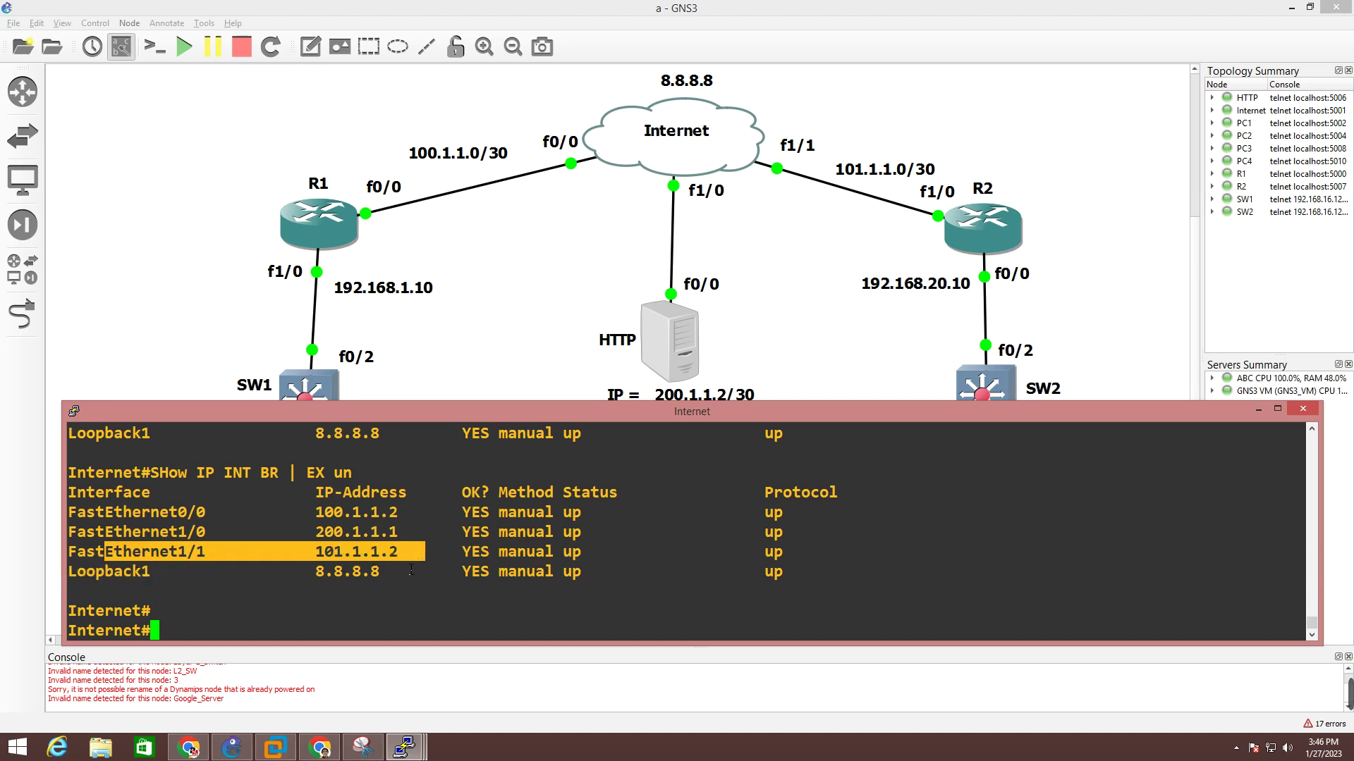
drag(78, 571, 285, 596)
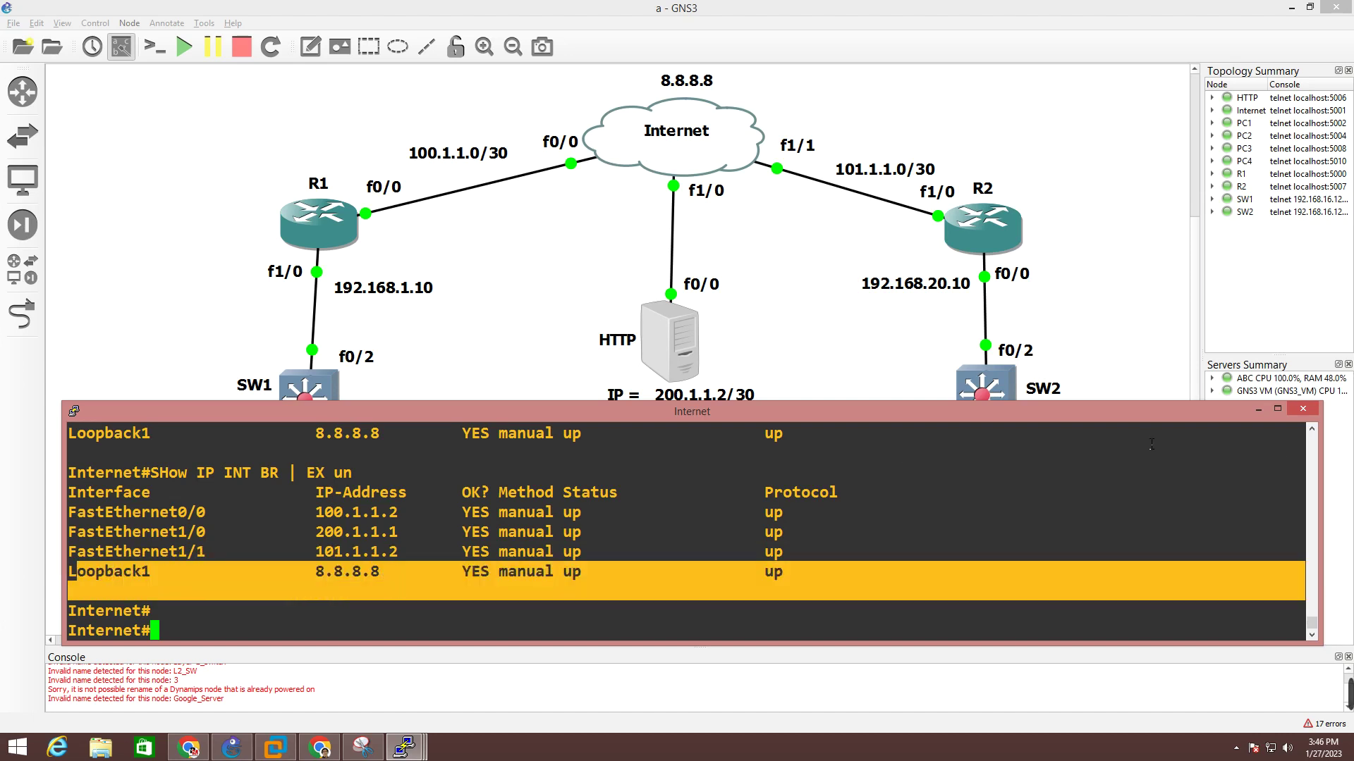
click(1257, 412)
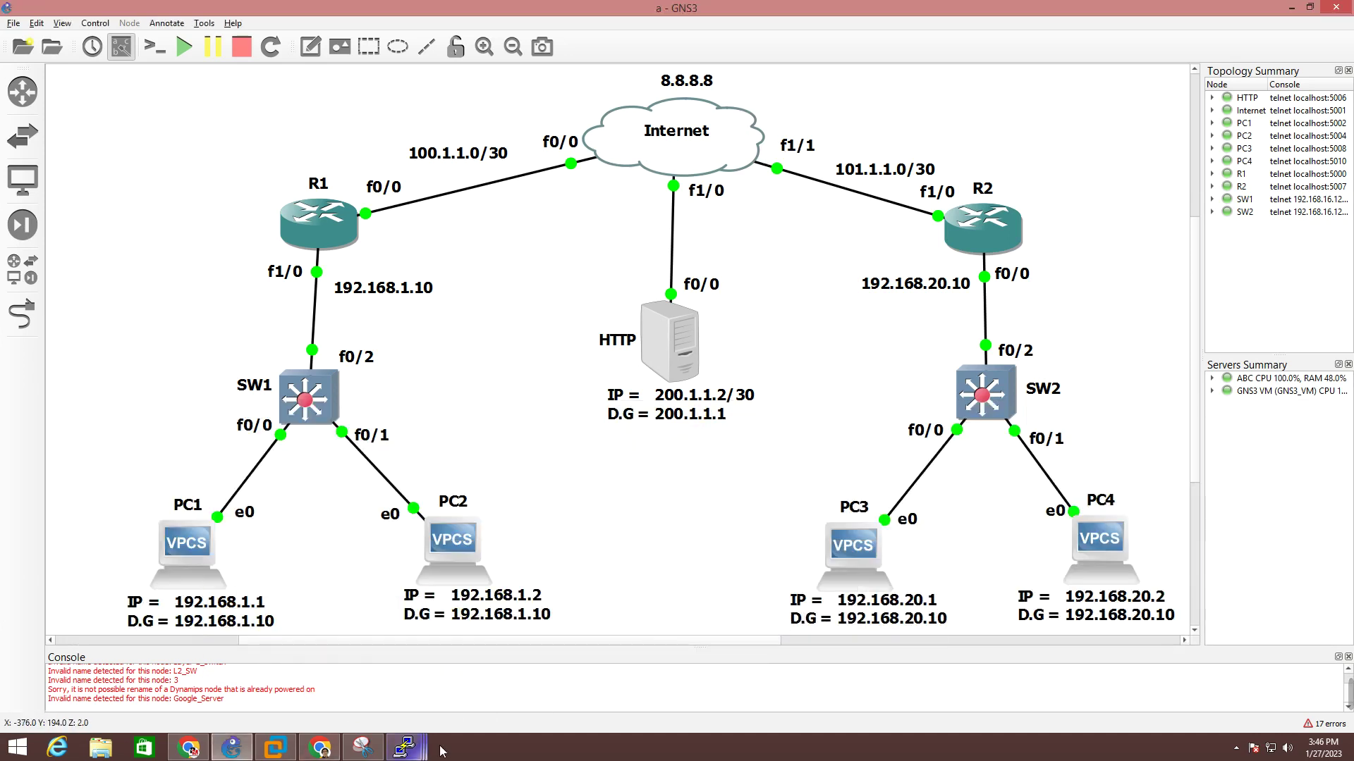
- Run "show ip int br | ex un" in R2's console and review the addresses of its FastEthernet0/0 and FastEthernet1/0 interfaces
click(406, 747)
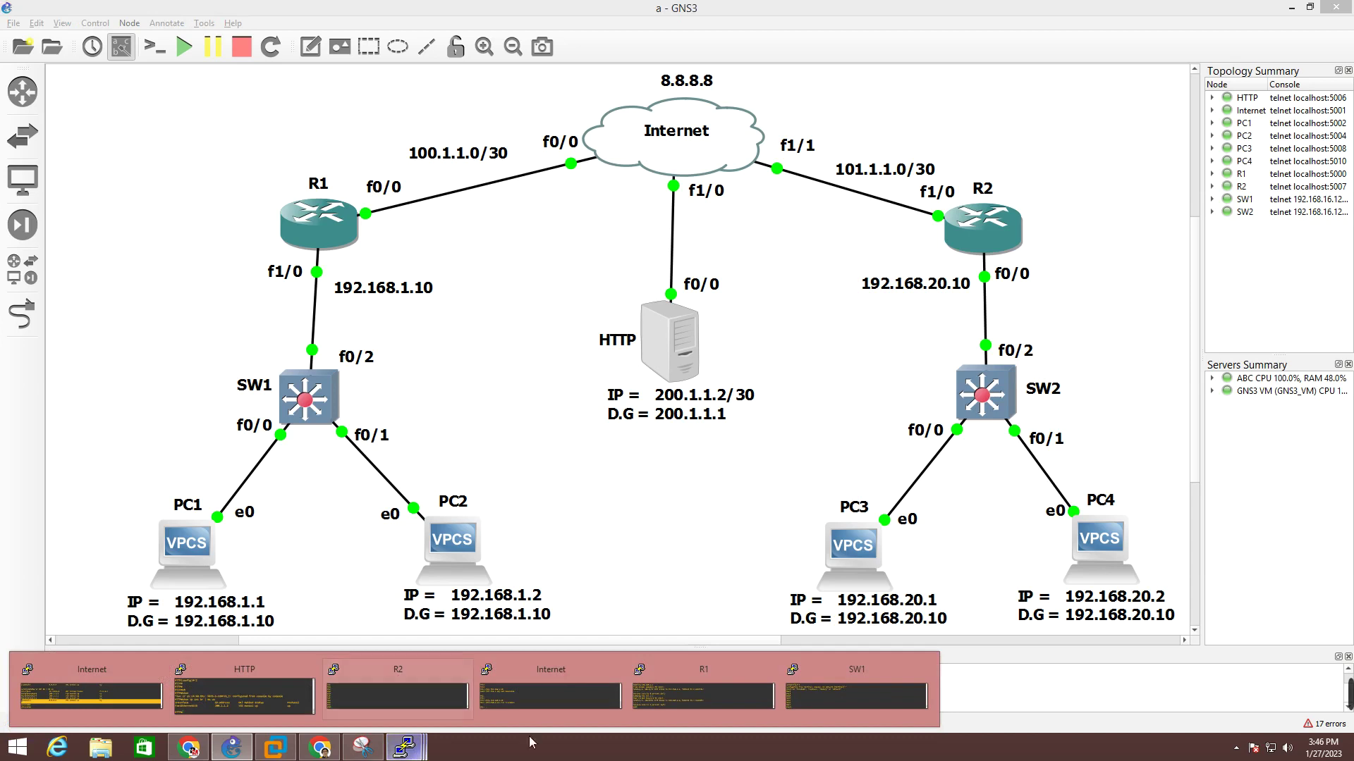
click(404, 700)
text(sh)
key(Tab)
text(ip int br | ex un)
key(Return)
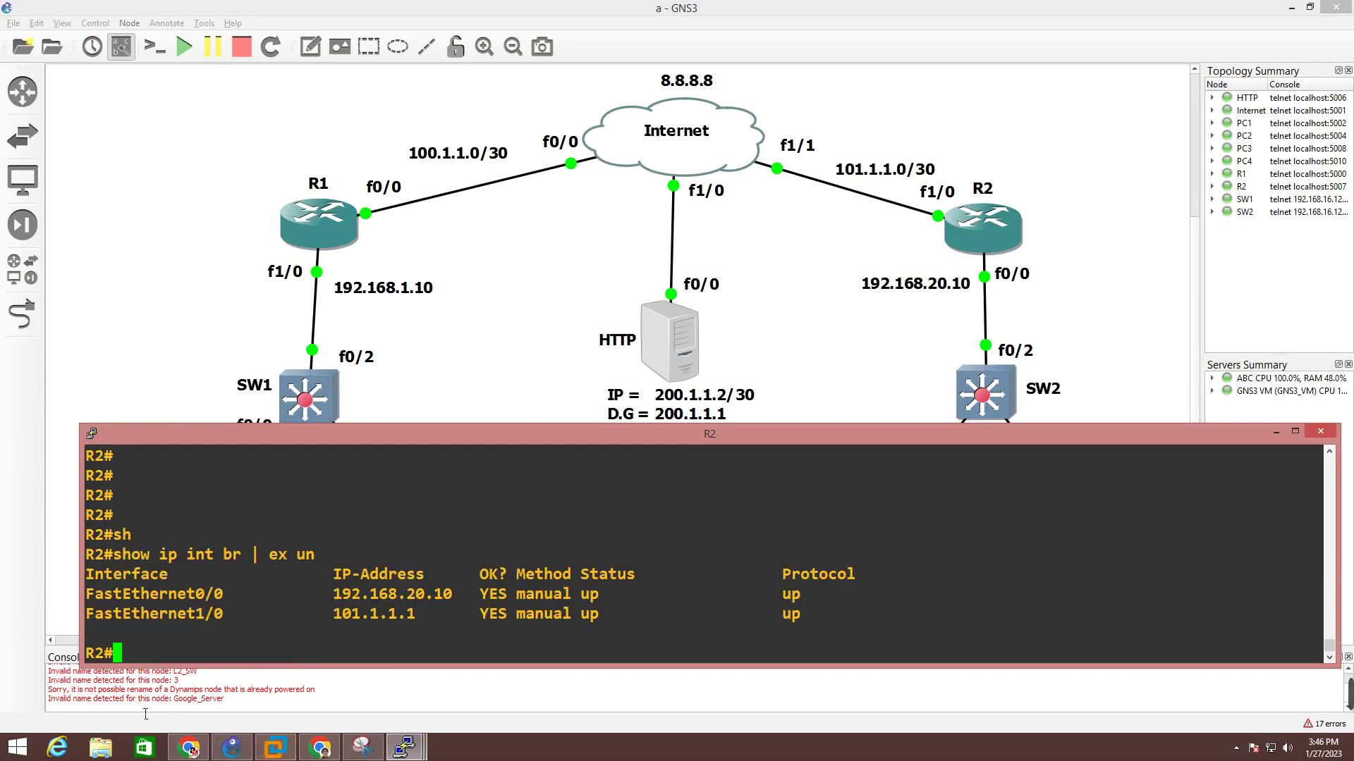
drag(103, 595, 456, 593)
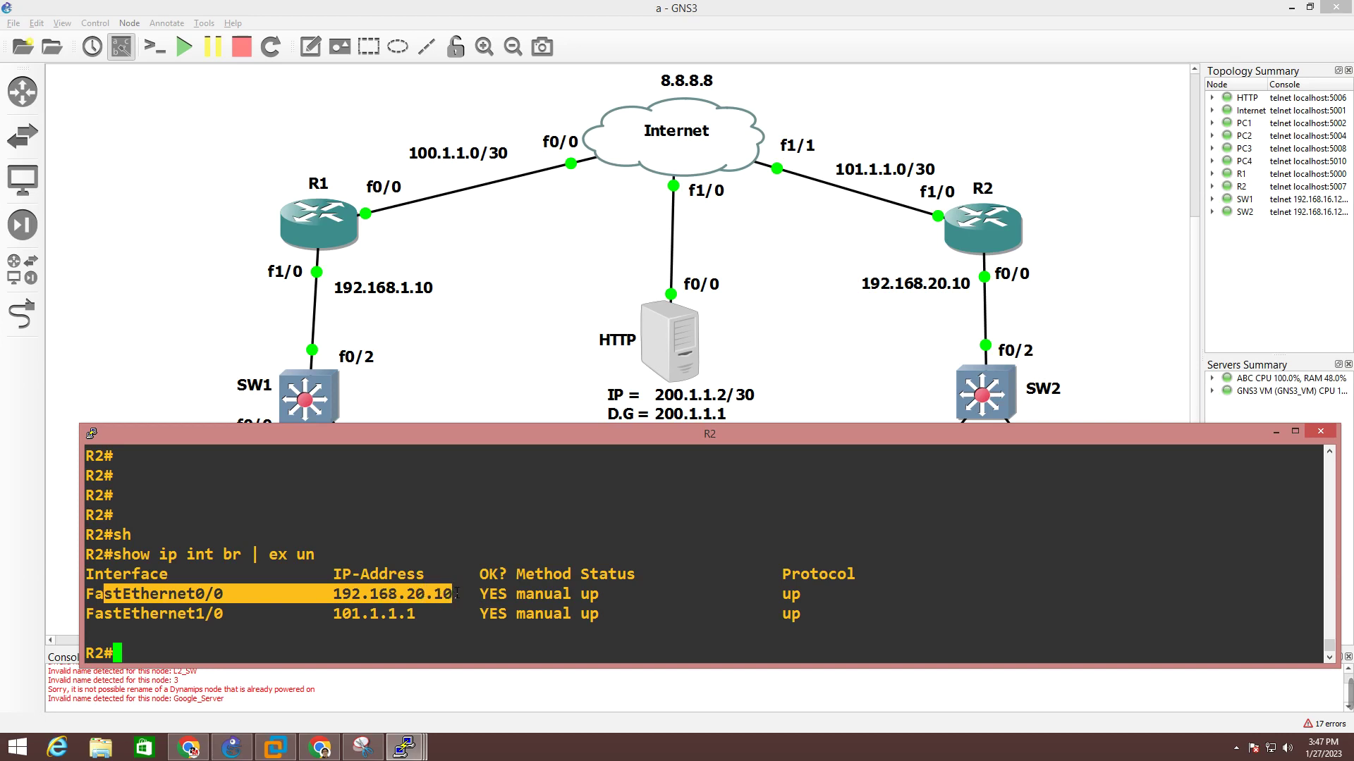
drag(121, 615, 425, 623)
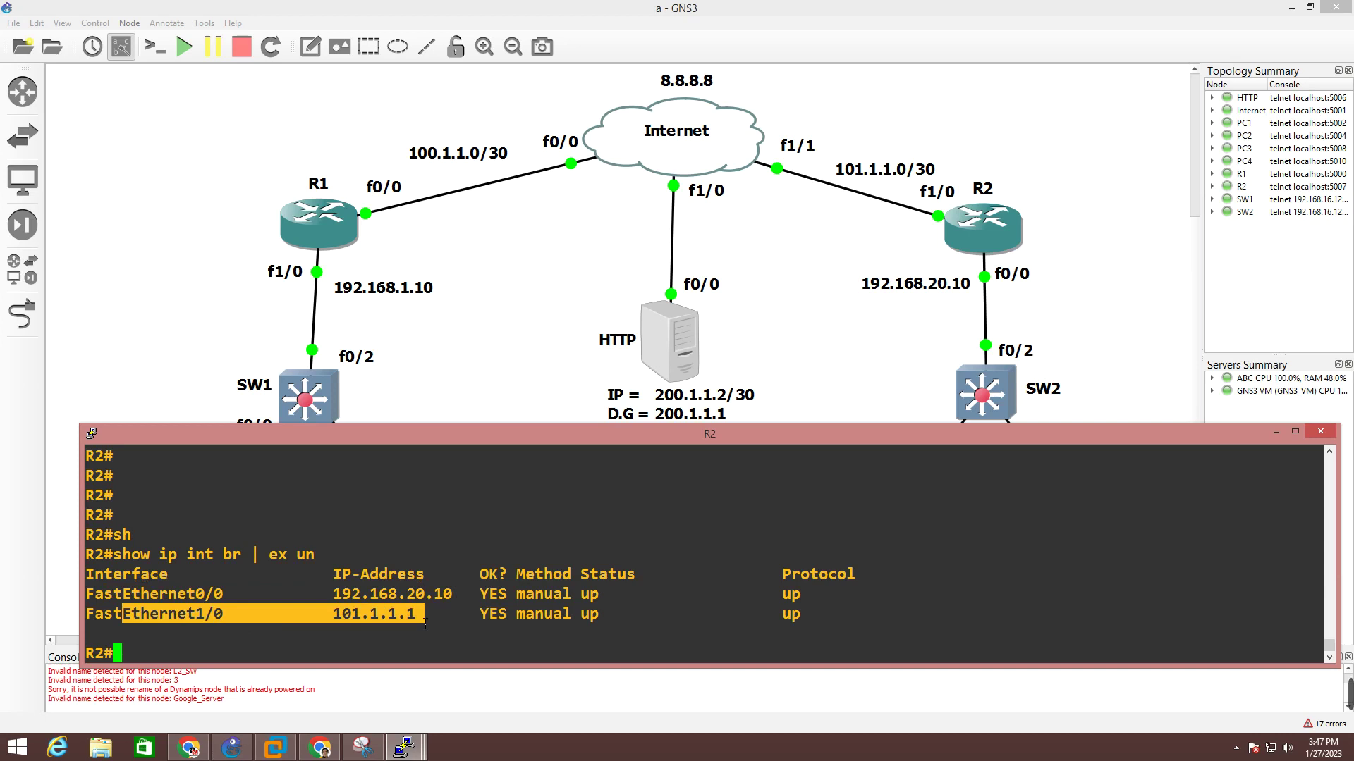
- Ping 8.8.8.8 from R2 to test its connectivity to the Internet router's loopback
click(425, 623)
key(Return)
text(ping 8.8.8.8)
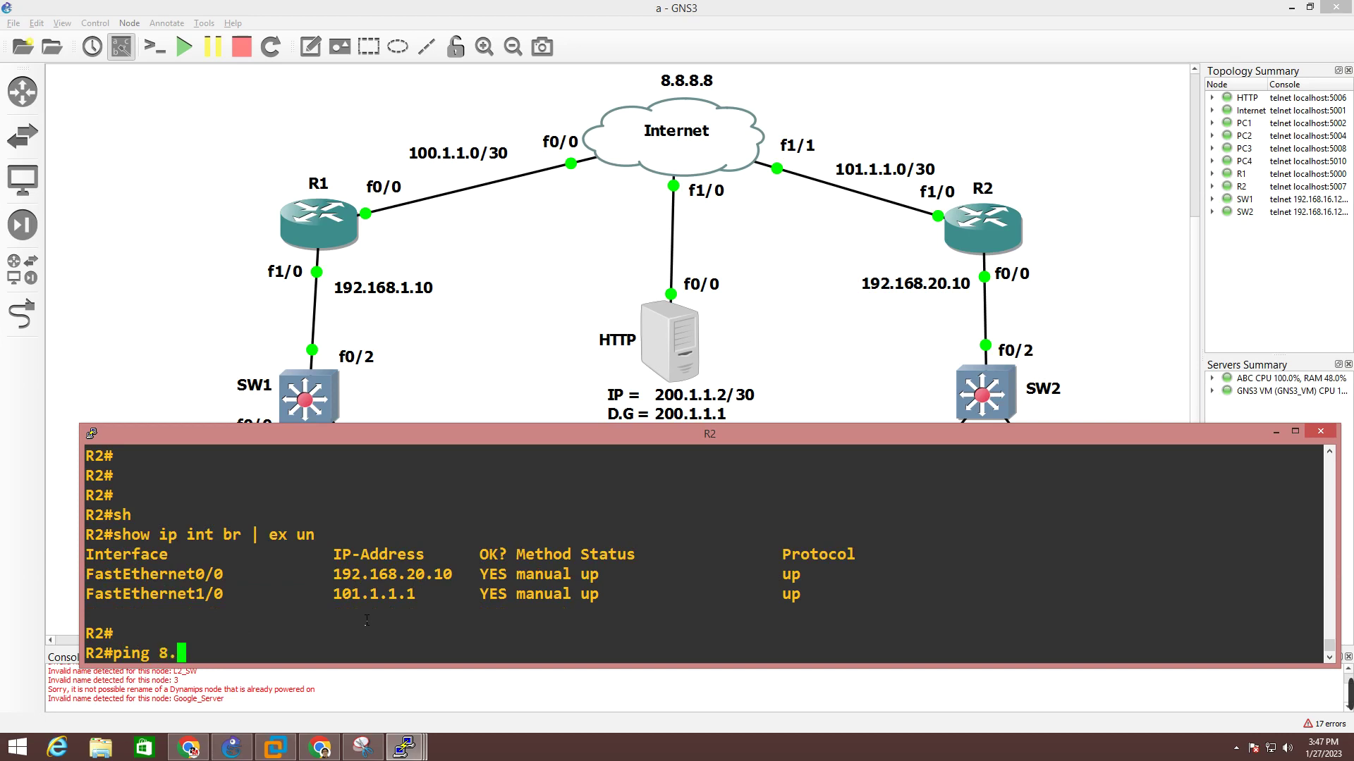
key(Return)
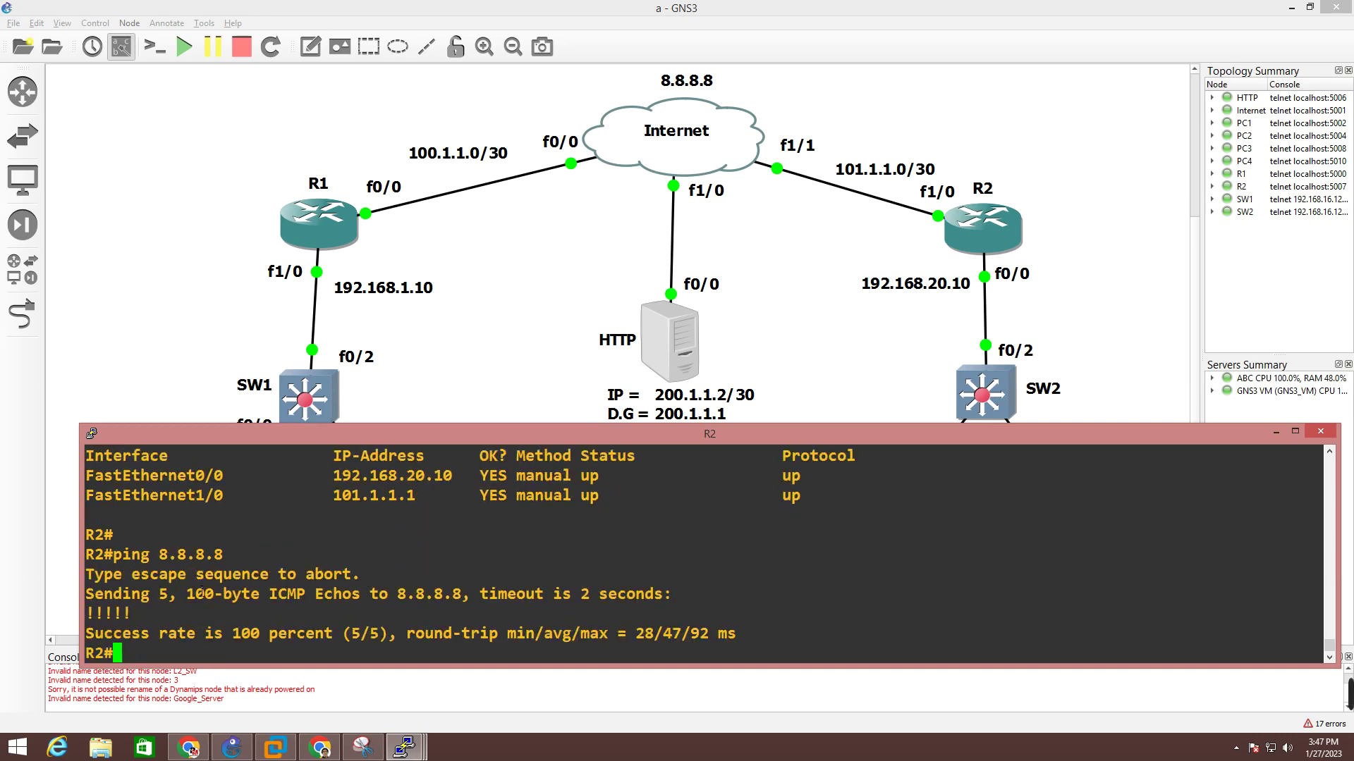
- Ping 8.8.8.8 from R2 with f0/0 as the source interface and check the success rate
key(Return)
key(Return)
key(Return)
key(Up)
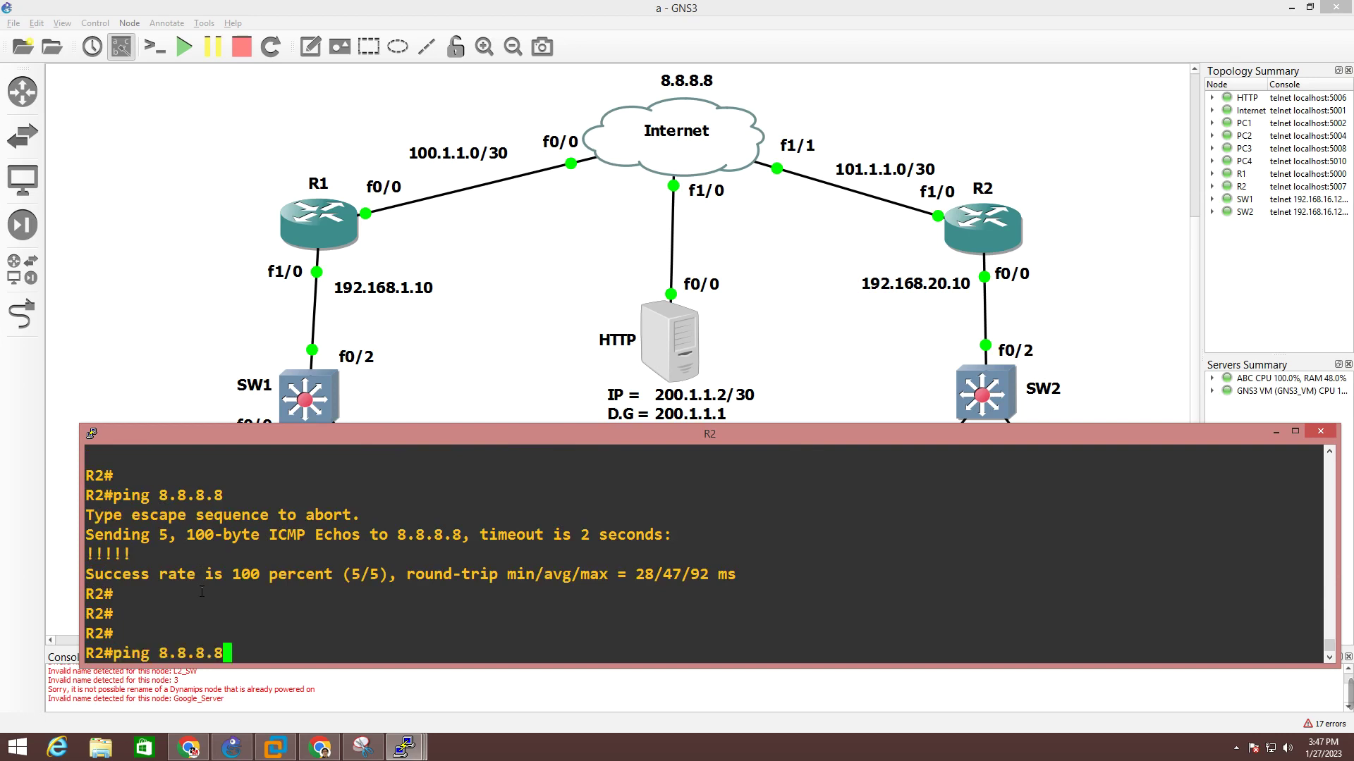
text(so`)
key(Tab)
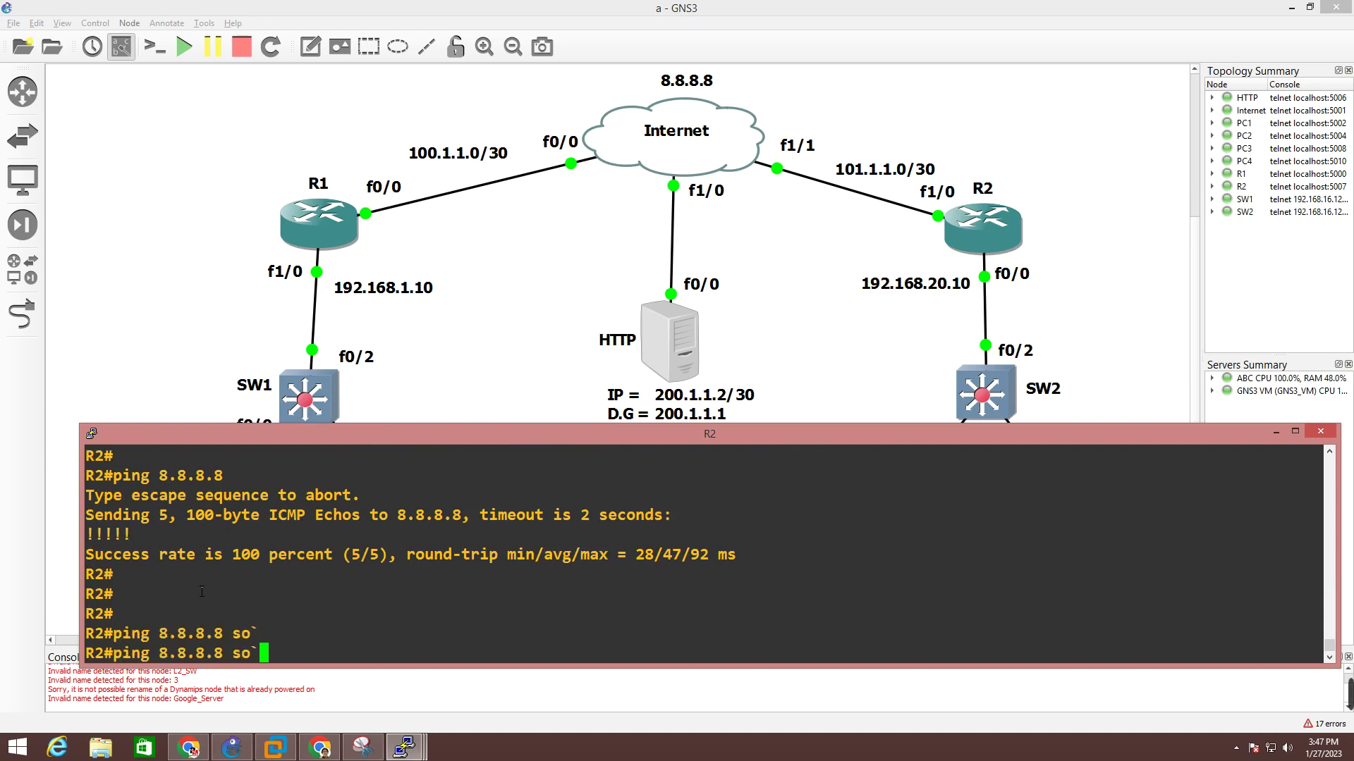
key(BackSpace)
key(Tab)
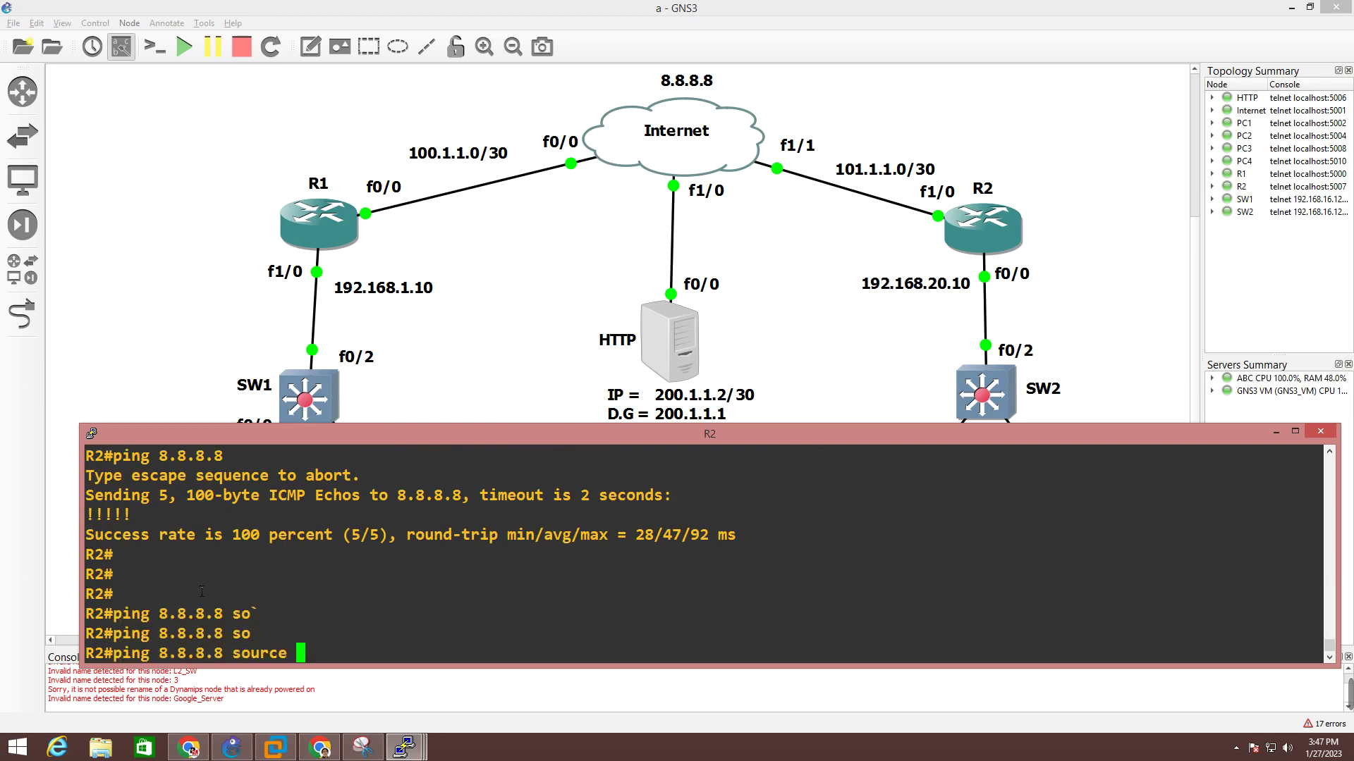
text(f0/0)
key(Return)
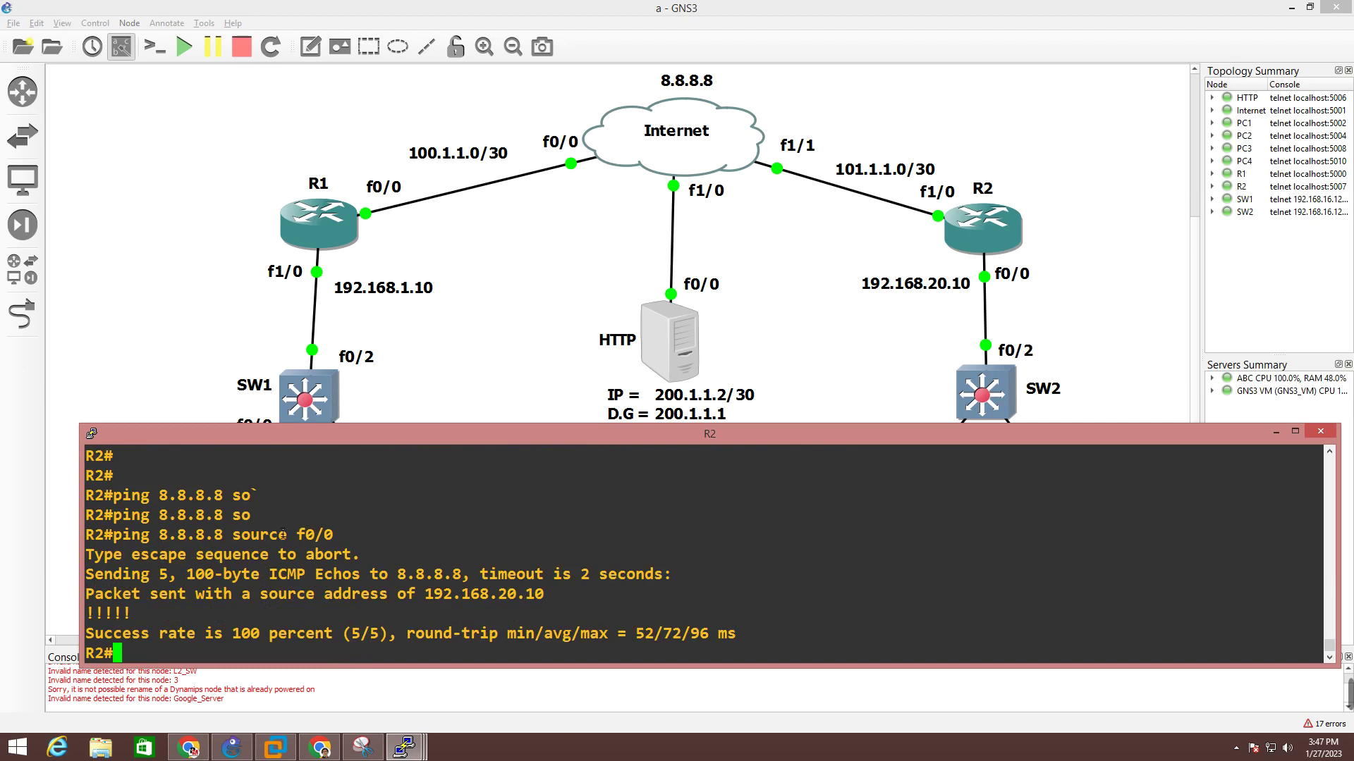
drag(162, 640, 438, 640)
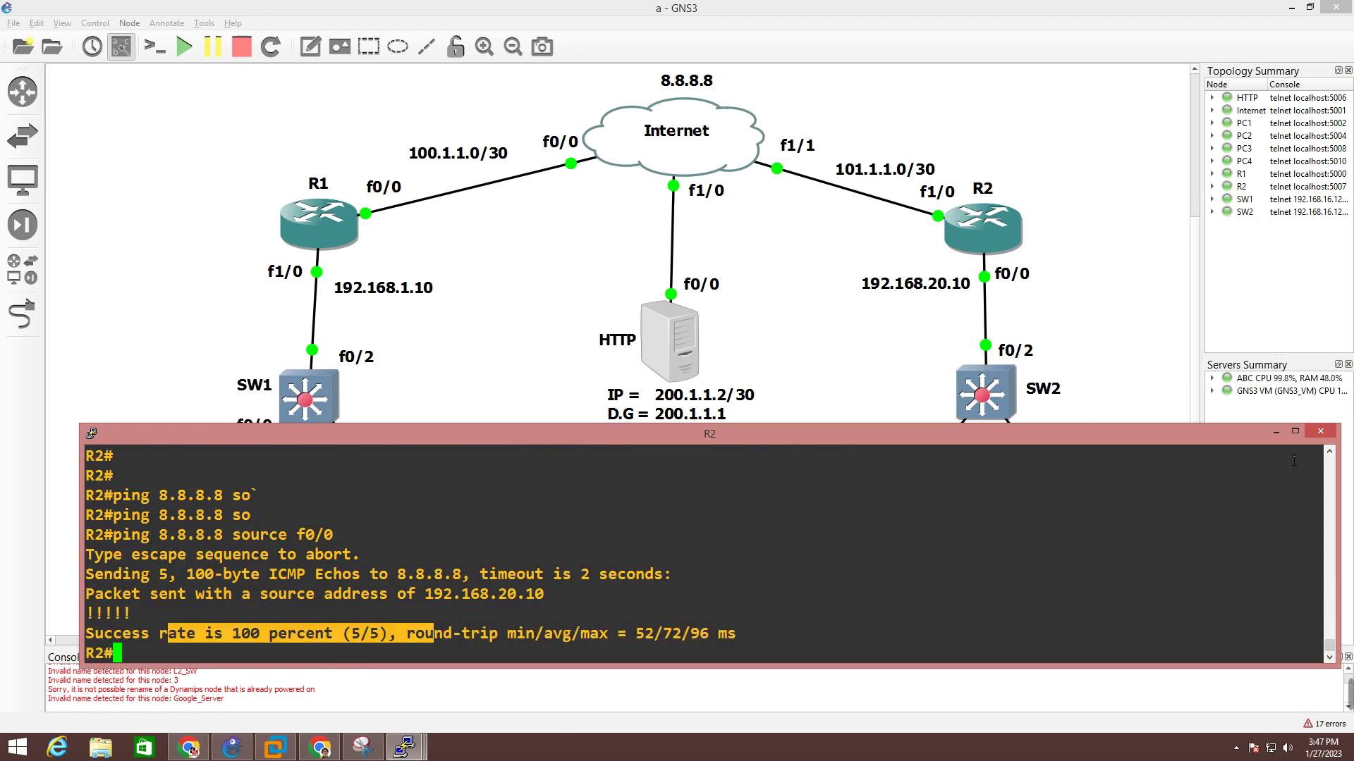
- Ping the HTTP server at 200.1.1.2 from R2 with source f0/0, check the success rate, and return to the topology
click(614, 587)
key(Return)
key(Return)
key(Return)
key(Return)
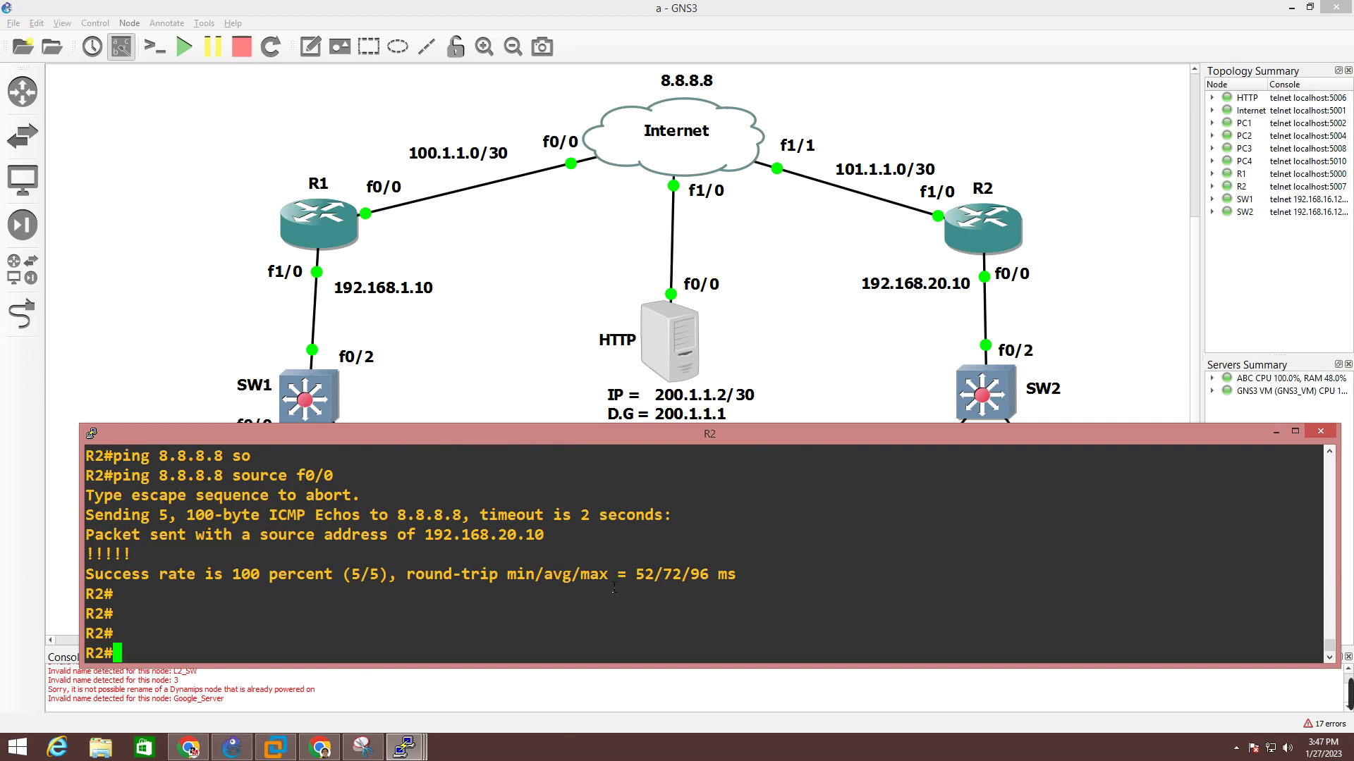
text(ping 200.1.1.2)
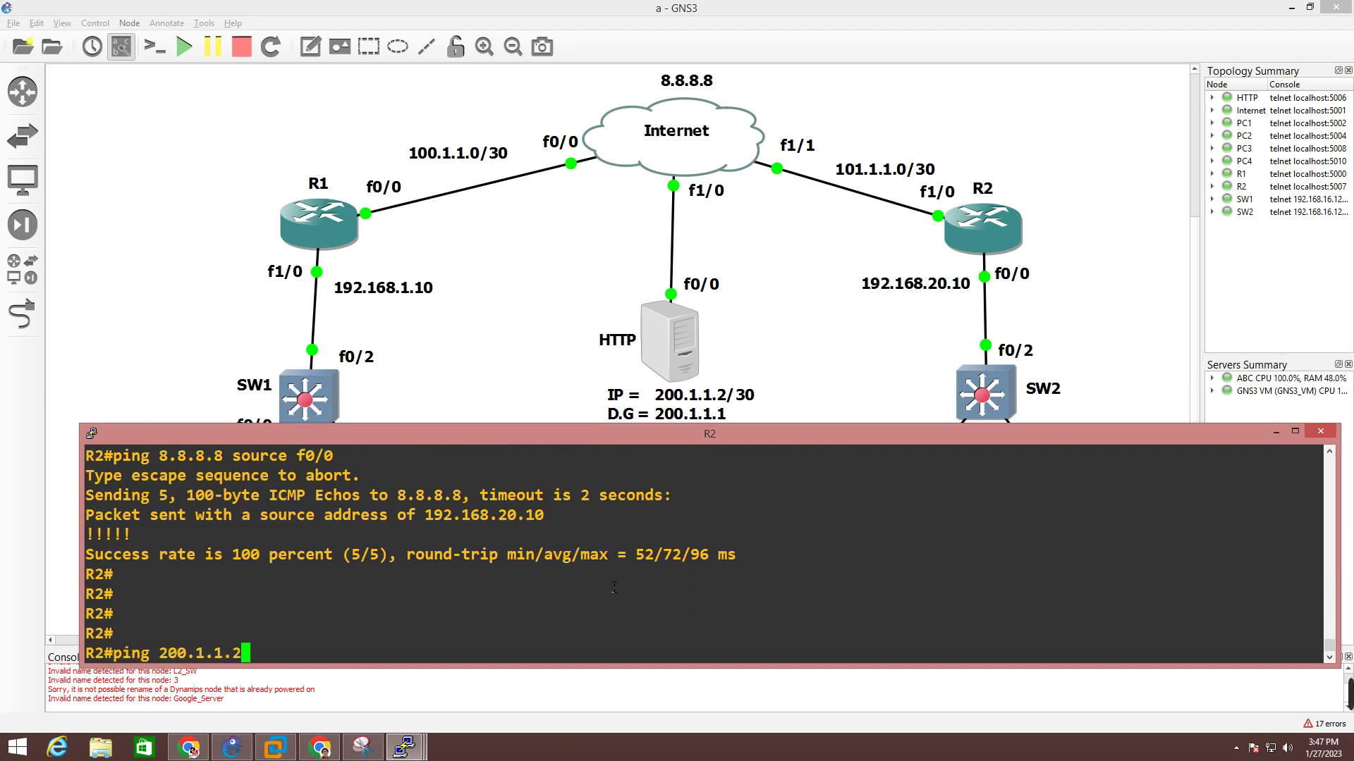
text( so)
key(Tab)
text(f0/0)
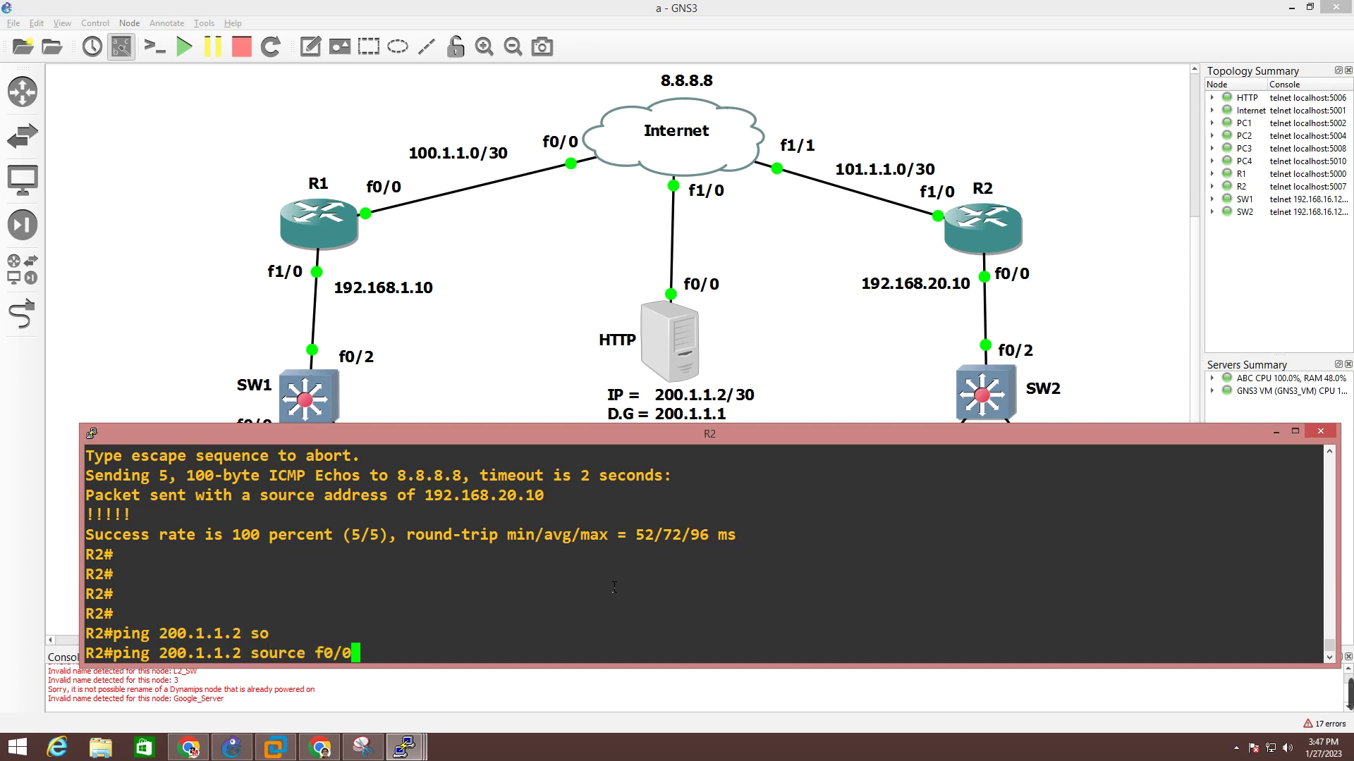
key(Return)
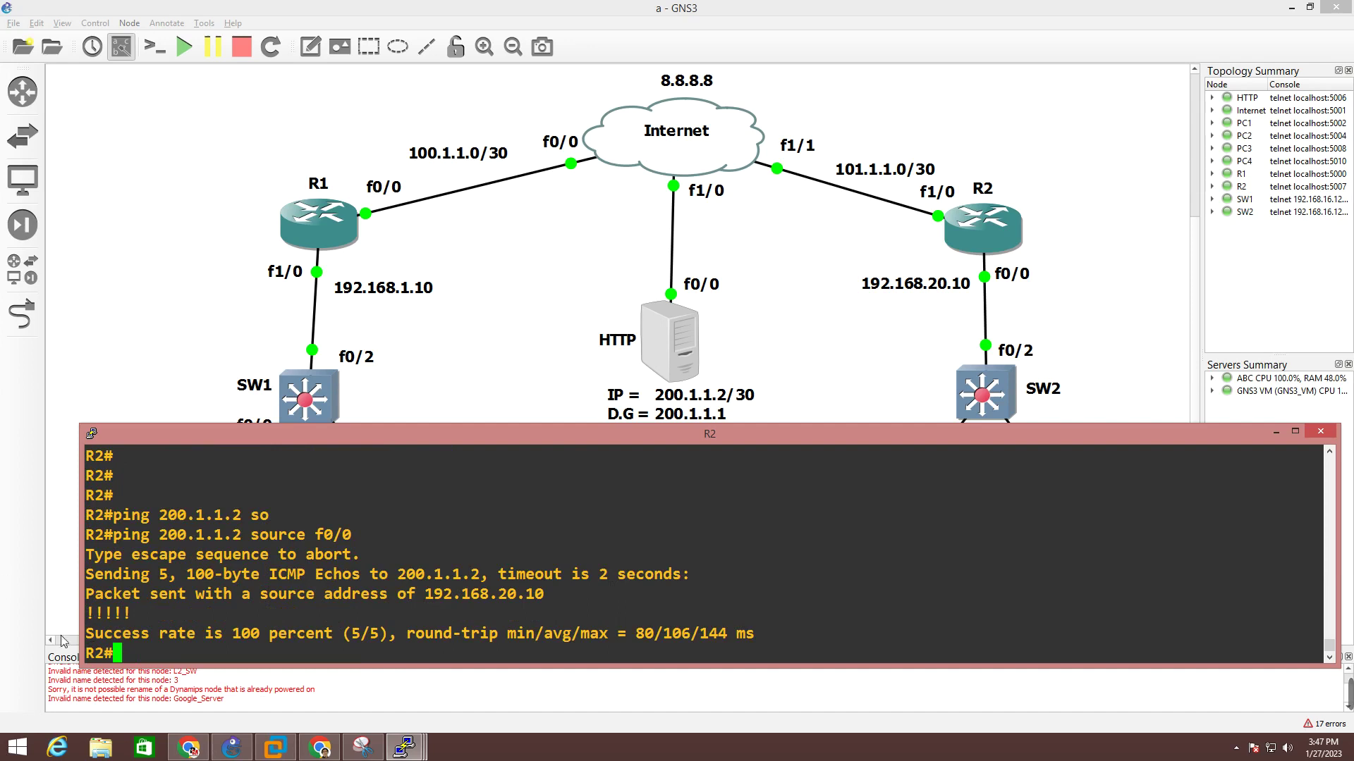
drag(103, 633, 804, 646)
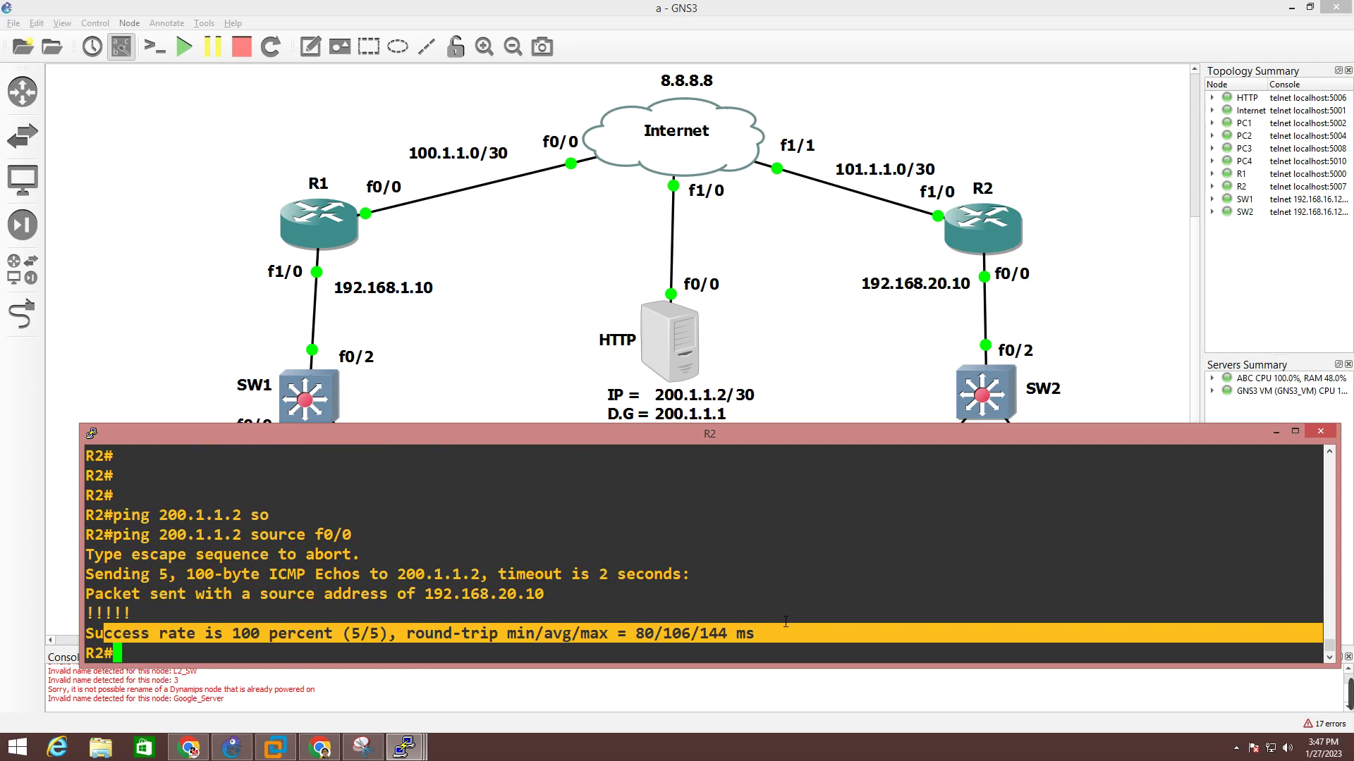
click(580, 319)
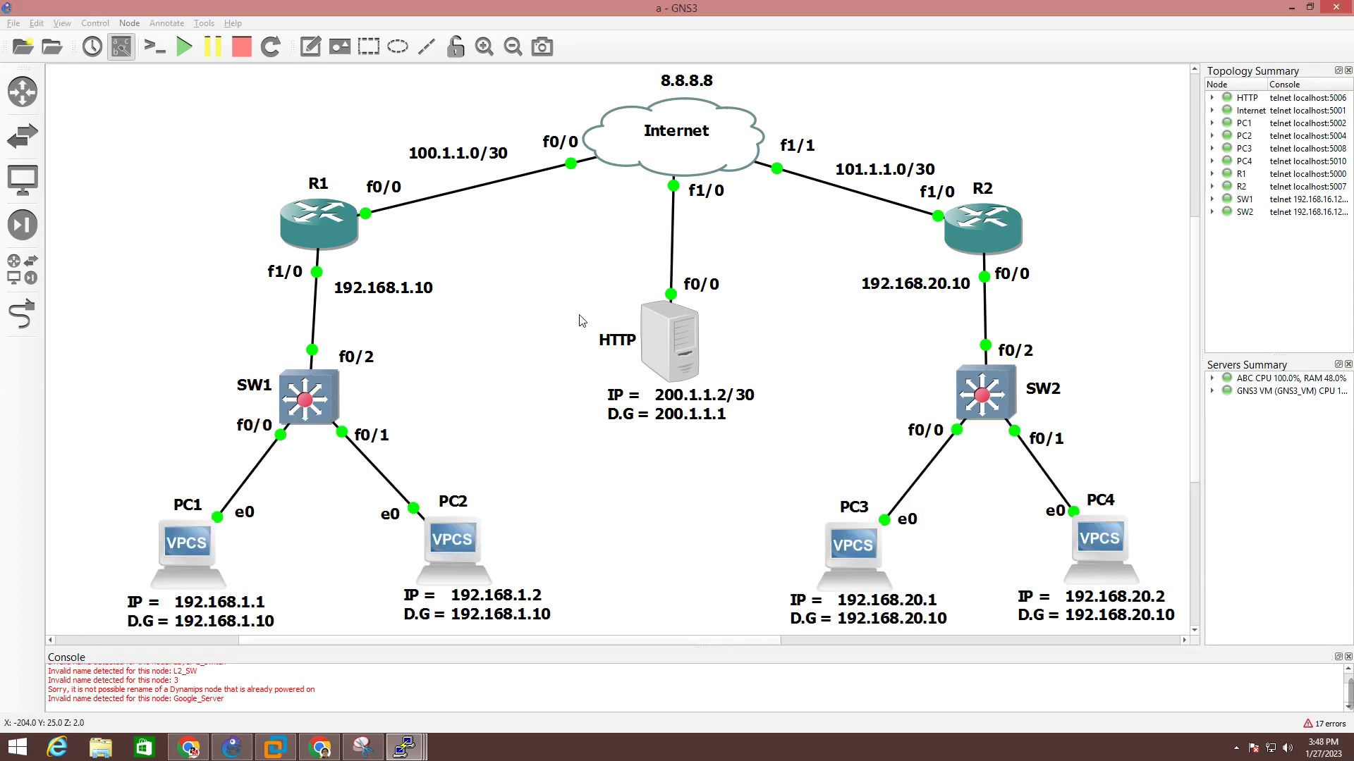
drag(581, 320, 560, 352)
drag(830, 374, 874, 419)
drag(182, 314, 220, 343)
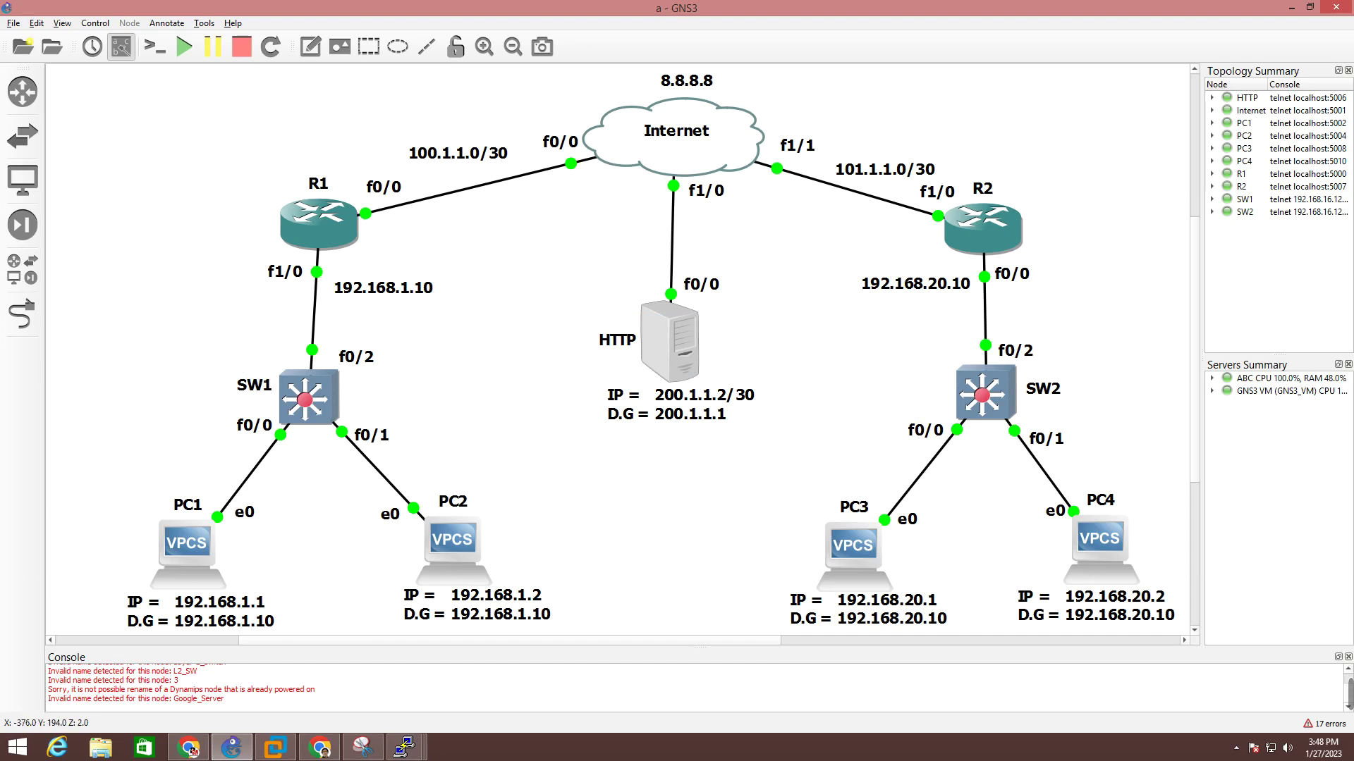
- Run "show ip int br | ex un" in R1's console and review the address and status of FastEthernet0/0
click(416, 750)
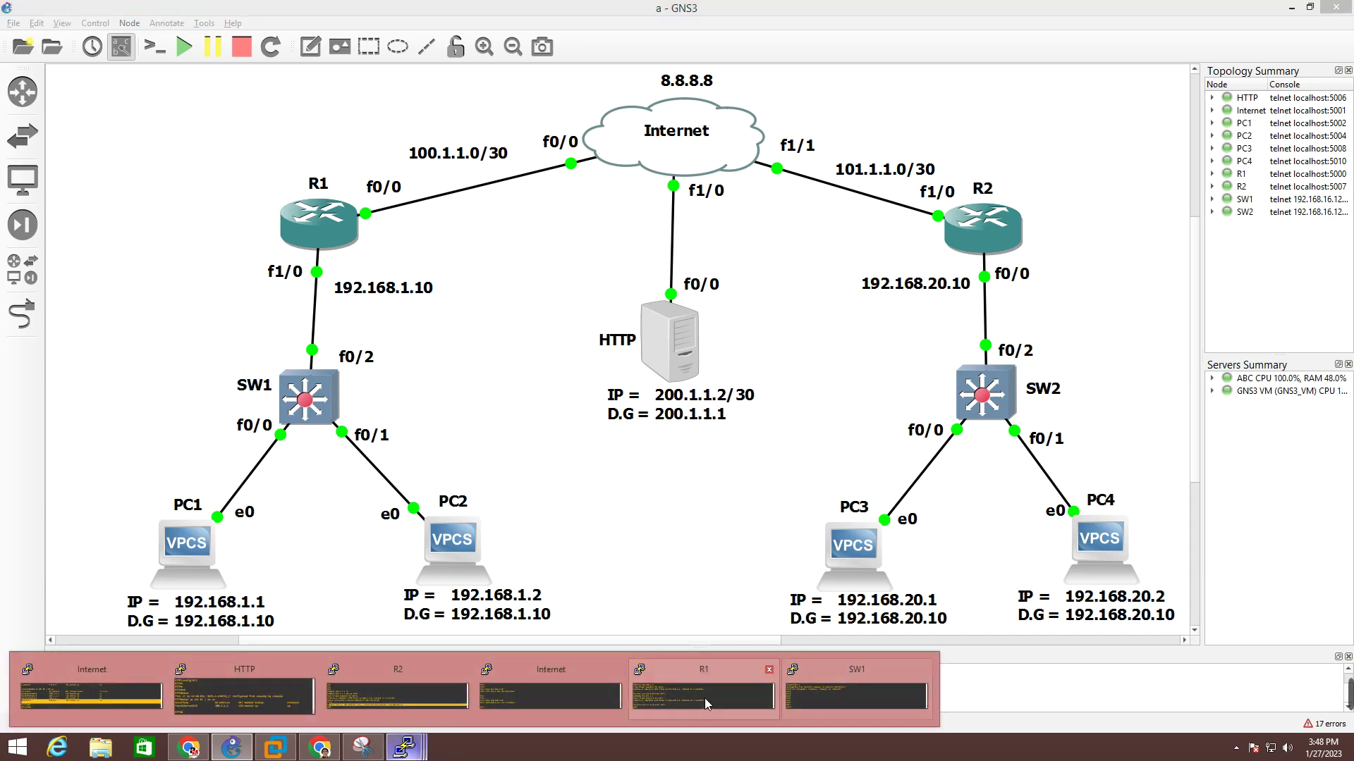
click(729, 702)
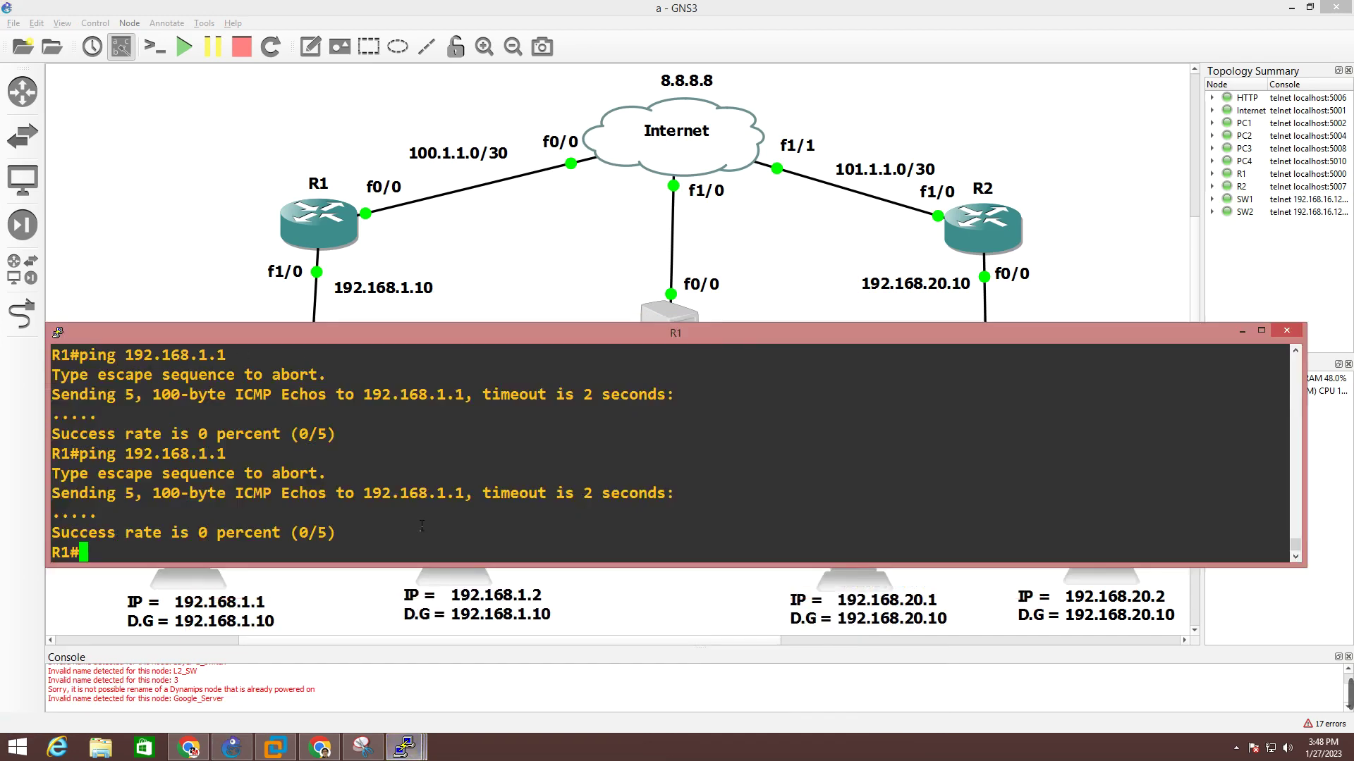
key(Return)
key(Return)
key(Return)
key(Return)
key(Return)
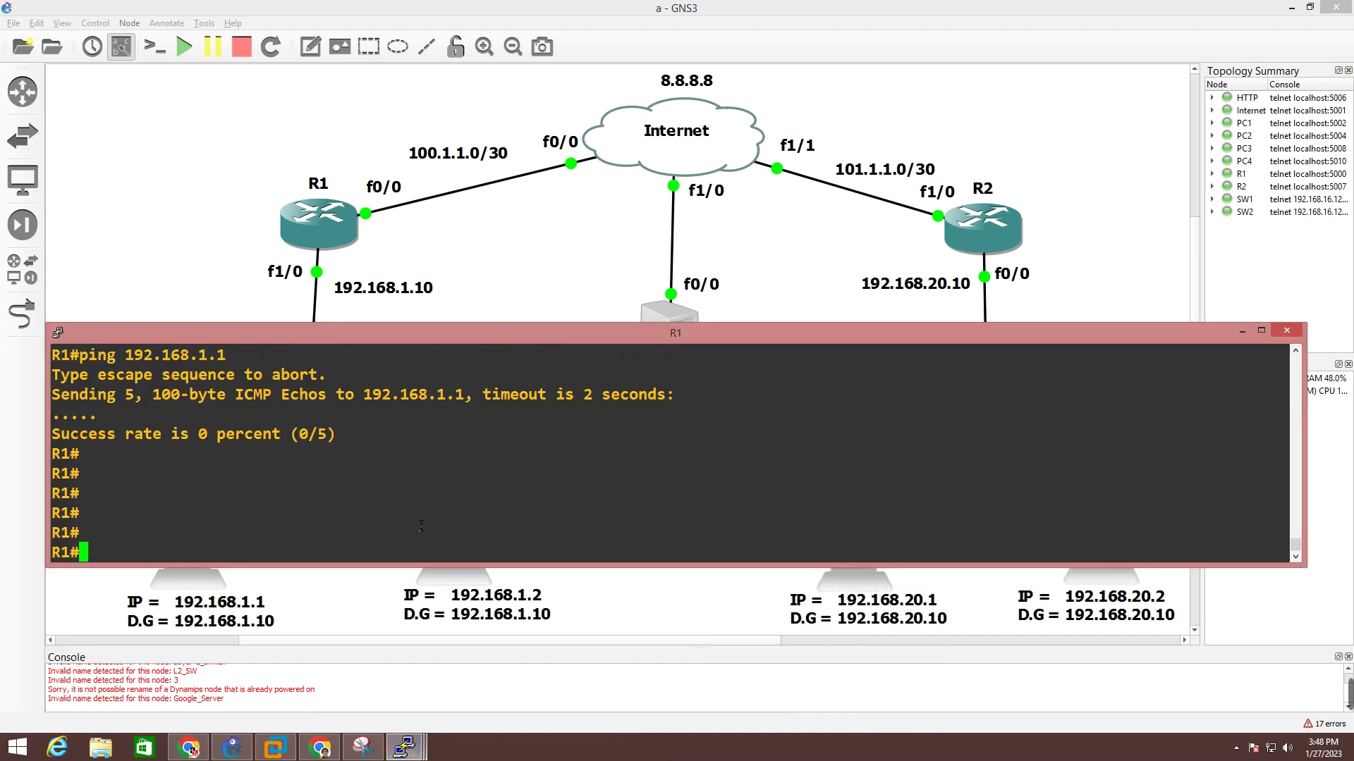
text(sh)
key(Tab)
text(ip int b)
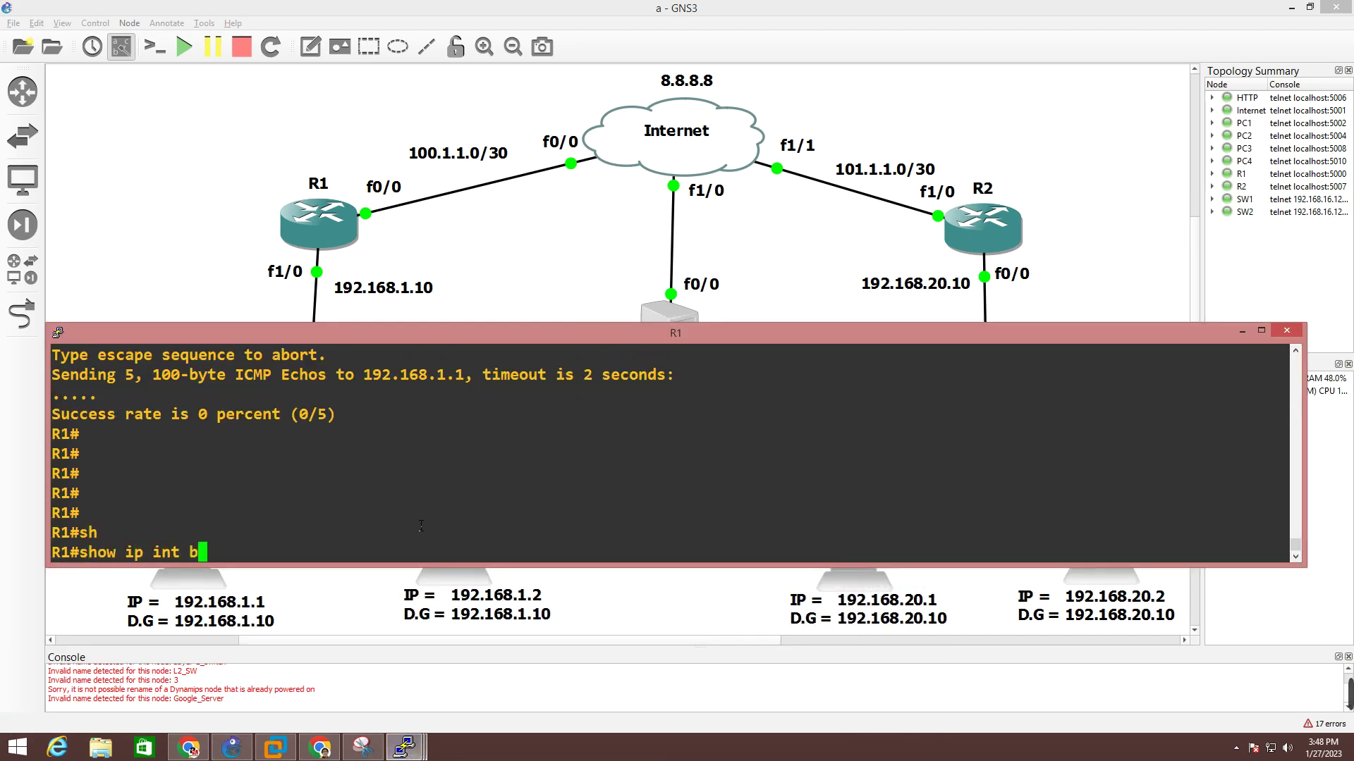
text(r | ex un)
key(Return)
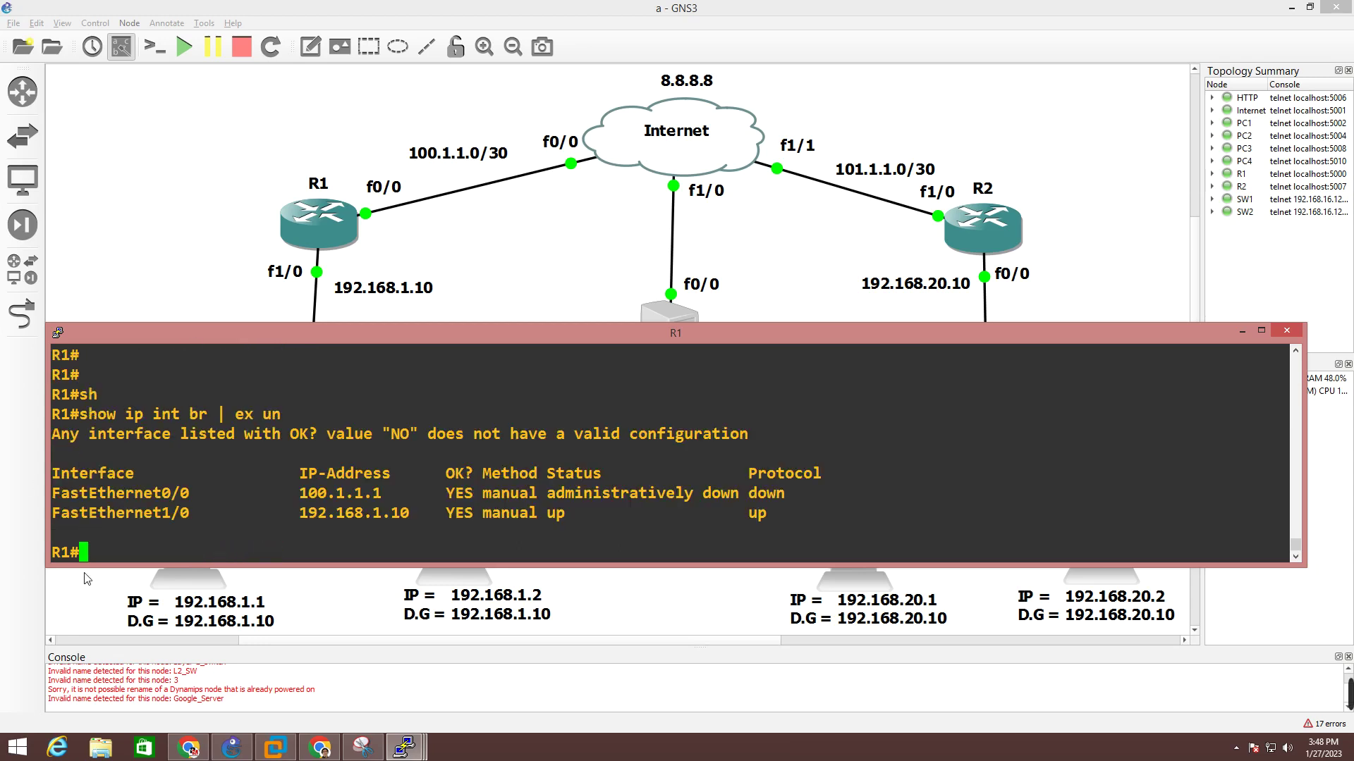
drag(88, 493, 393, 496)
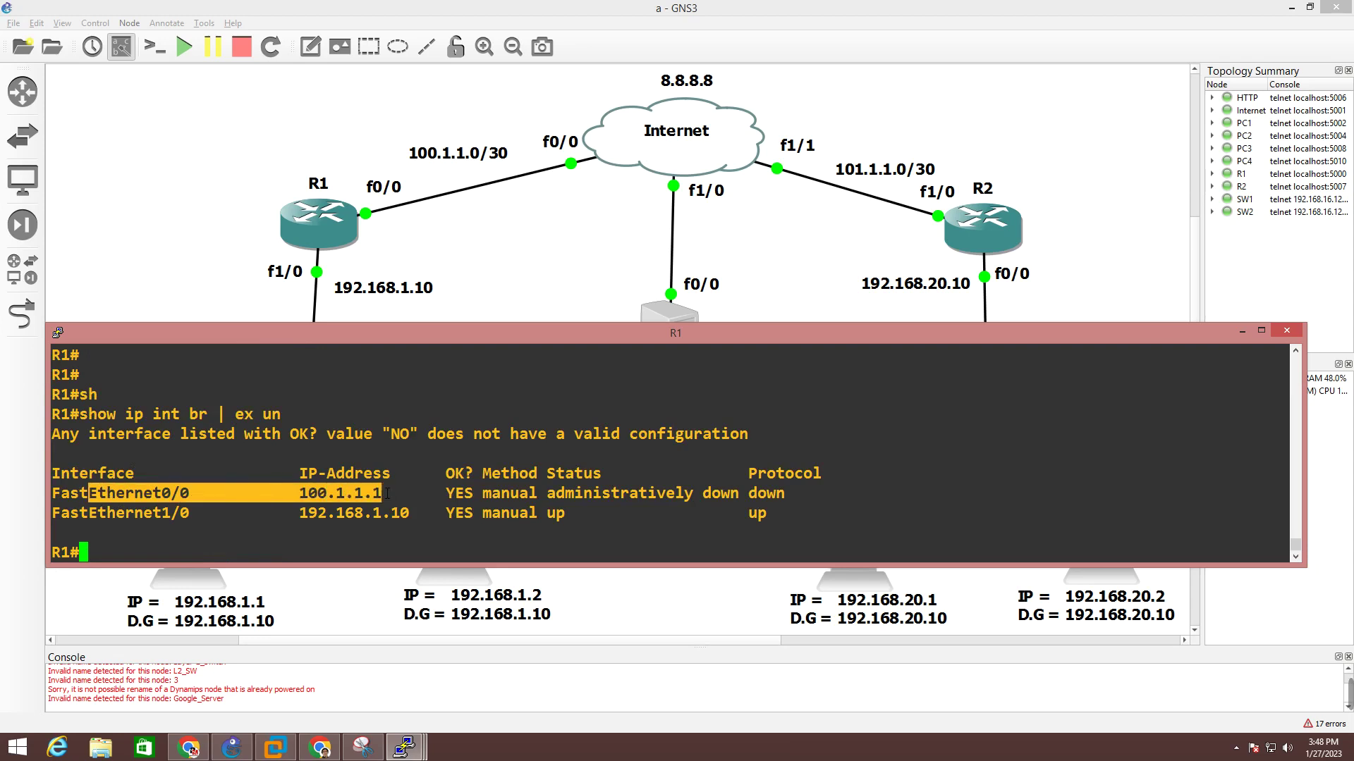
drag(272, 496, 711, 497)
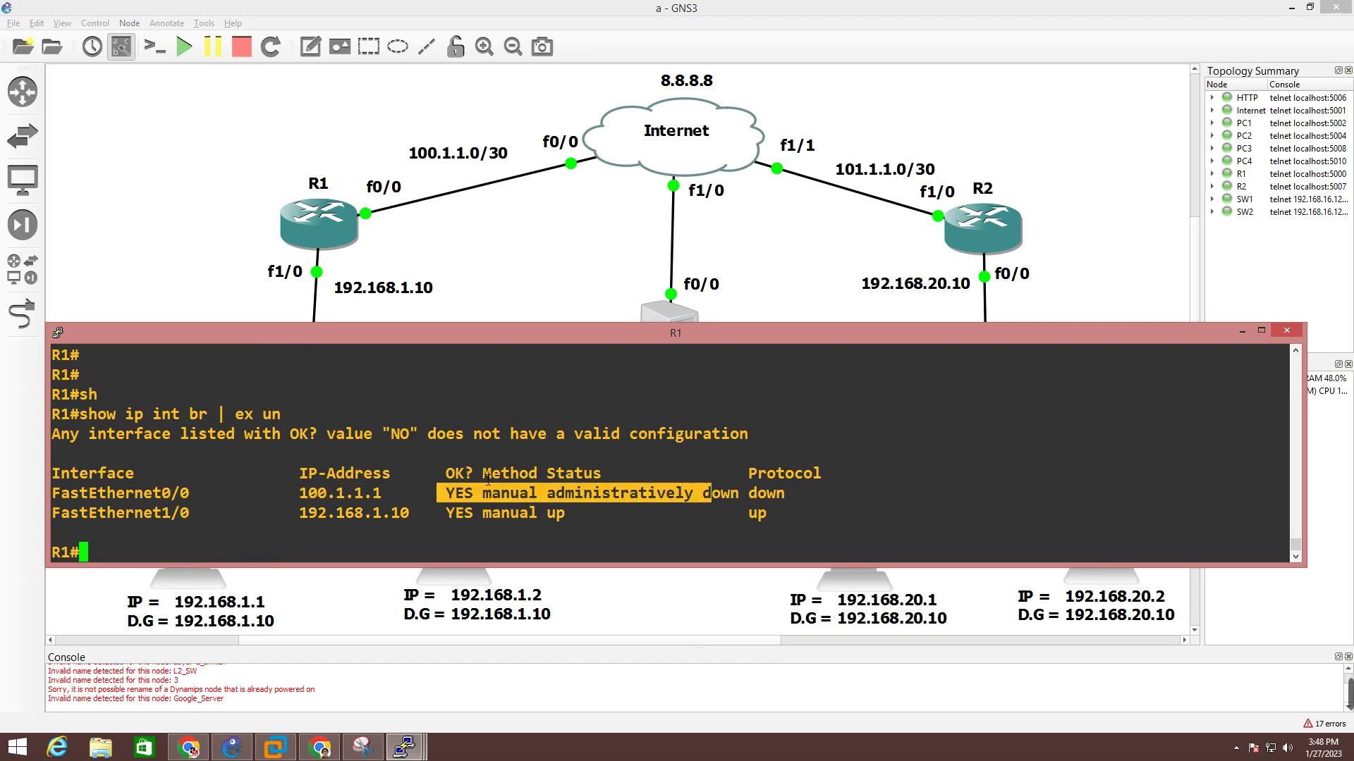
- Enter configuration mode on R1 and open the interface configuration for f0/0
click(358, 506)
key(Return)
text(cp)
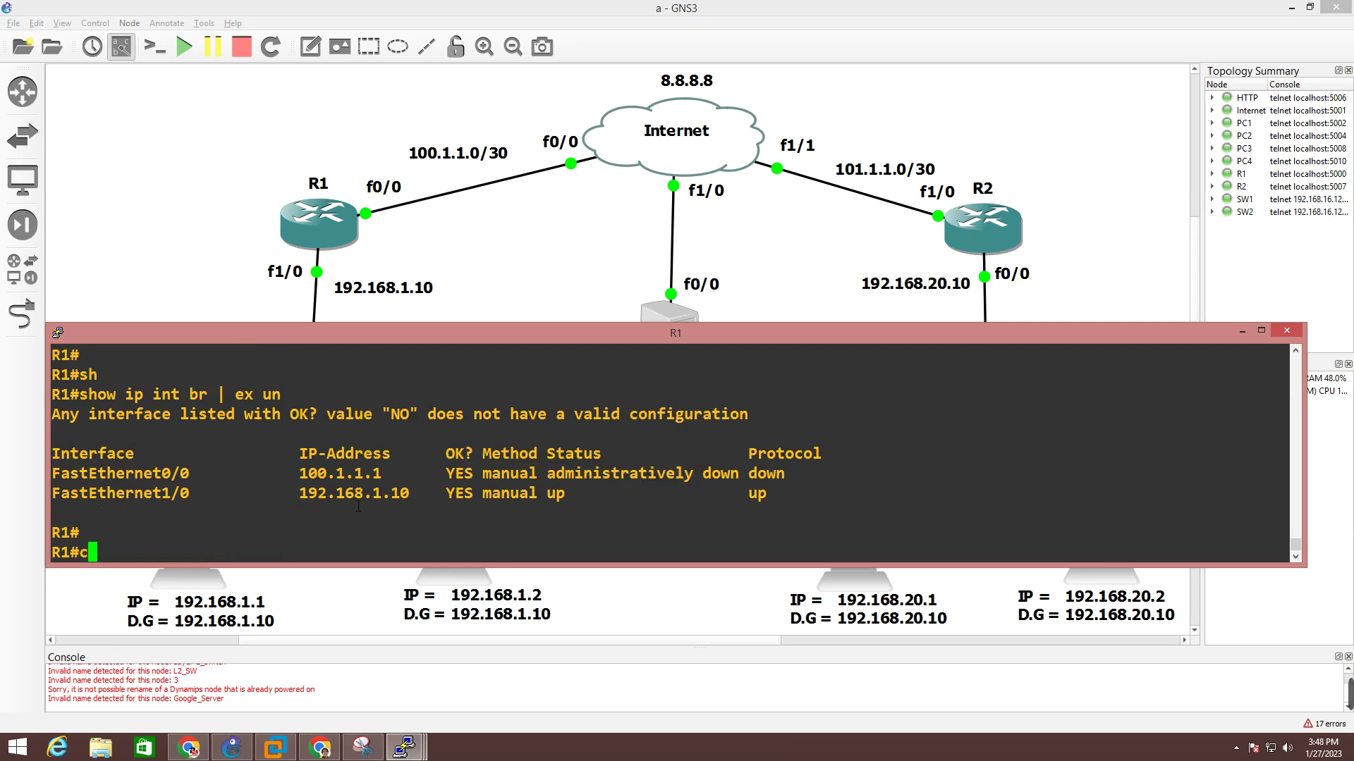
key(BackSpace)
key(BackSpace)
text(conf)
key(Tab)
key(Return)
key(Return)
key(Return)
key(Return)
text(int f0/0)
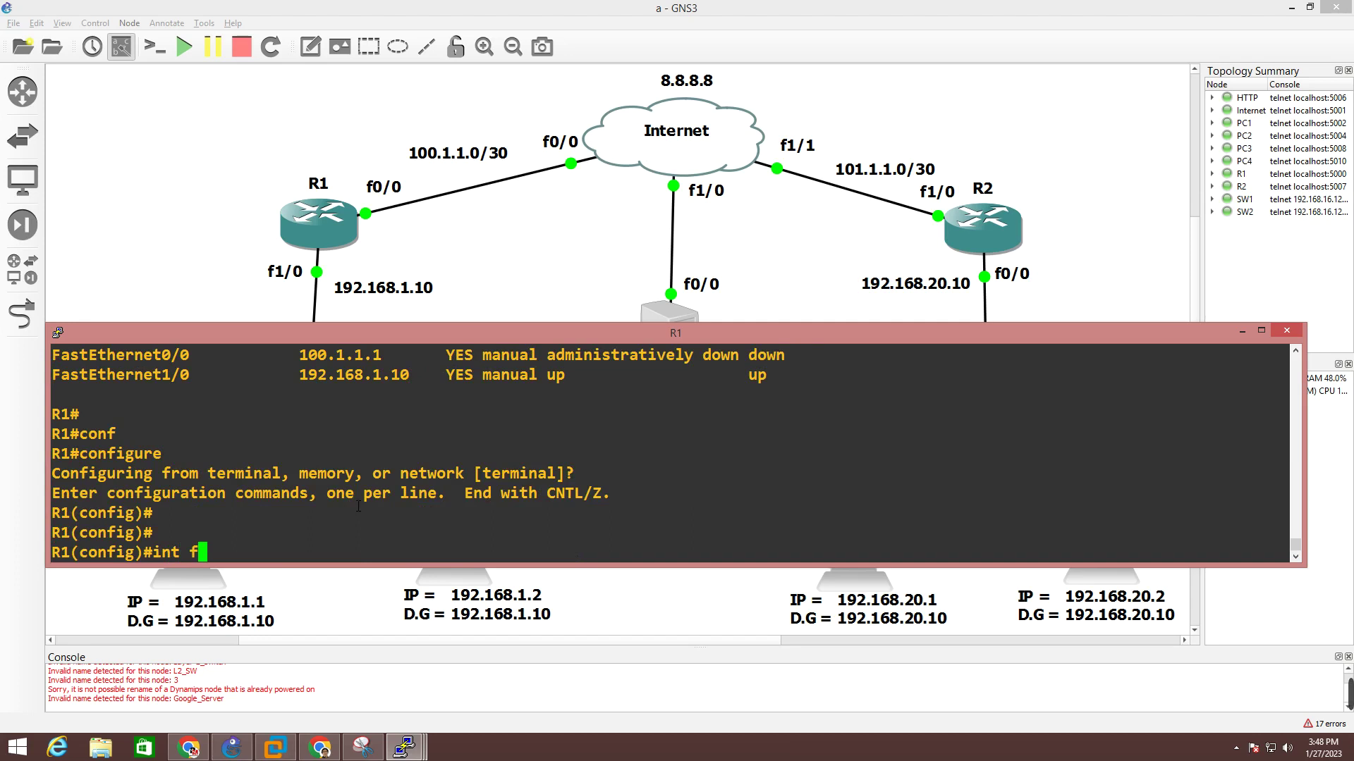
key(Return)
- Enable R1's f0/0 interface with "no shutdown" and return to privileged EXEC mode
text(no sh)
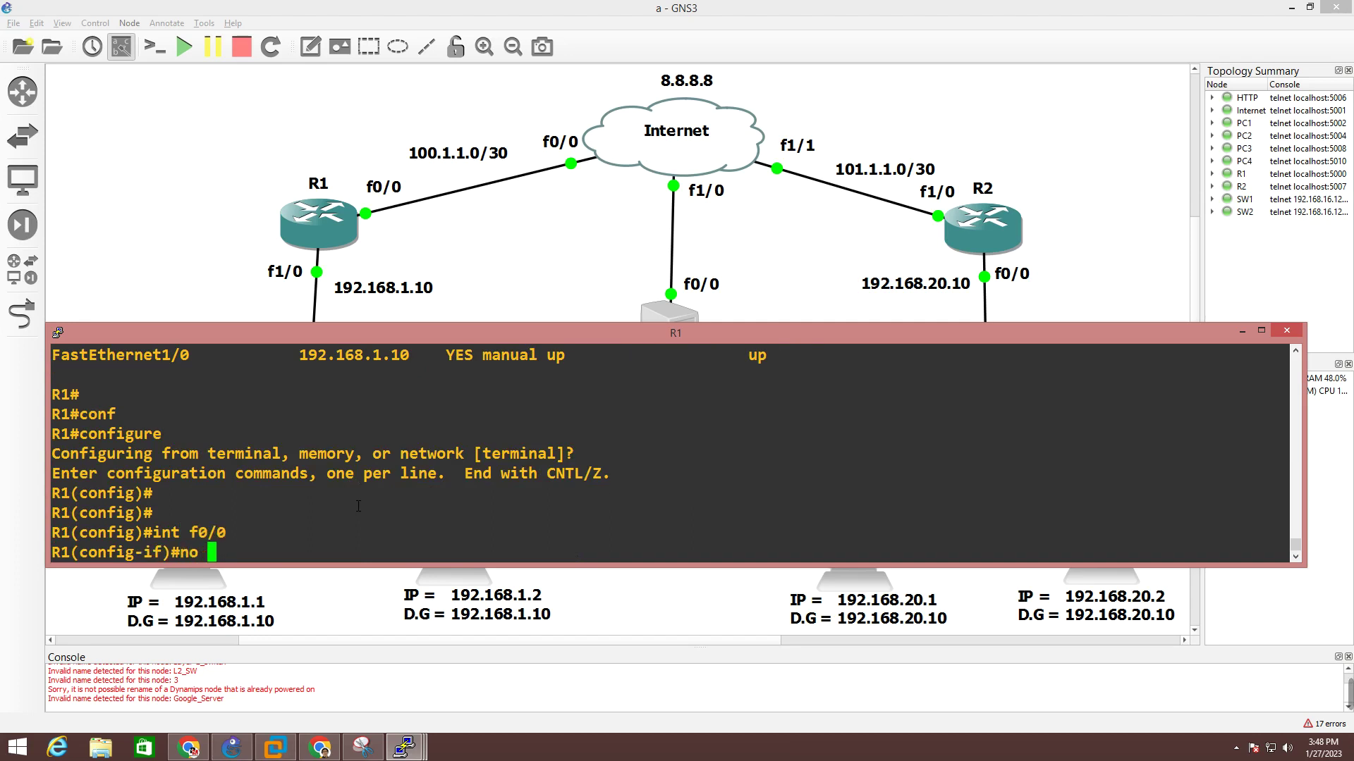
key(Tab)
key(Return)
key(Return)
key(Return)
key(Return)
key(ctrl+z)
key(Return)
key(Return)
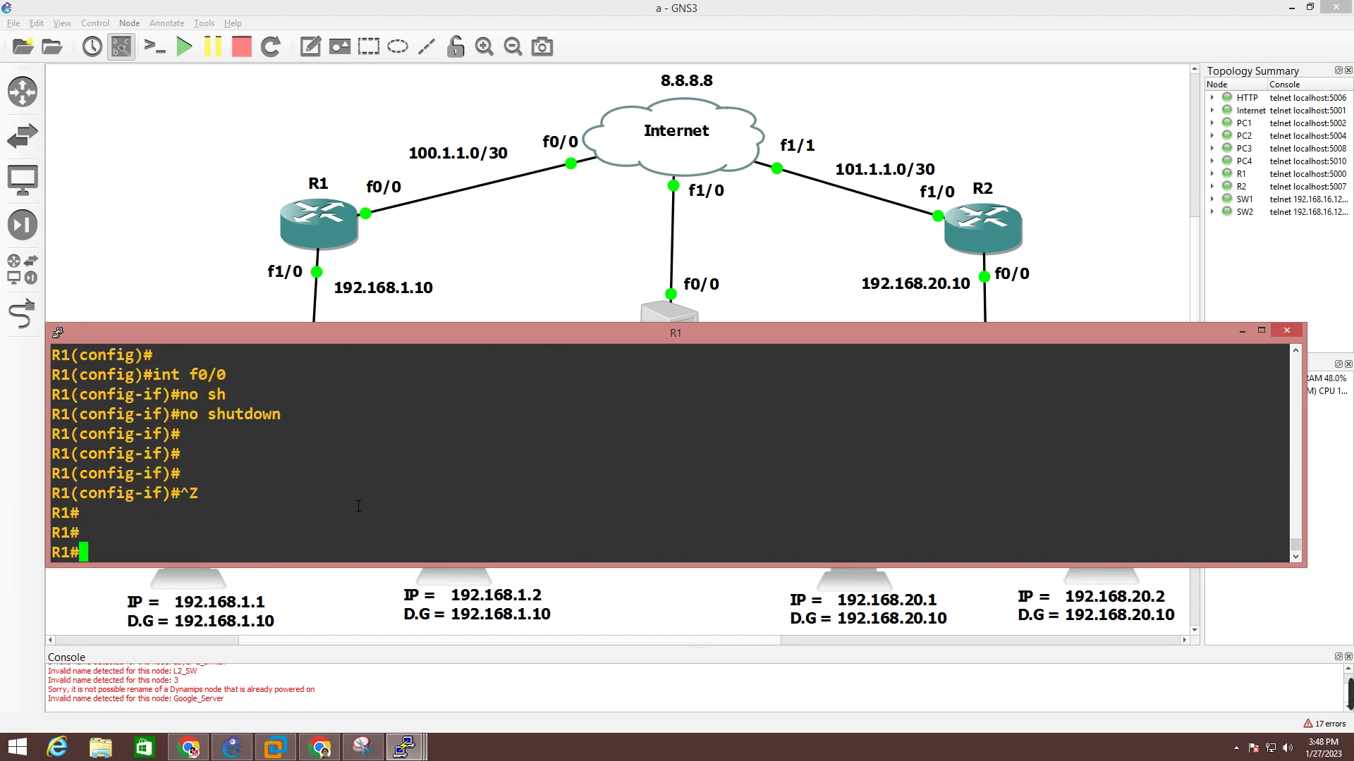
- Rerun "show ip int br | ex un" on R1 and check the status of both FastEthernet interfaces
key(Return)
key(Return)
key(Up)
key(Up)
key(Return)
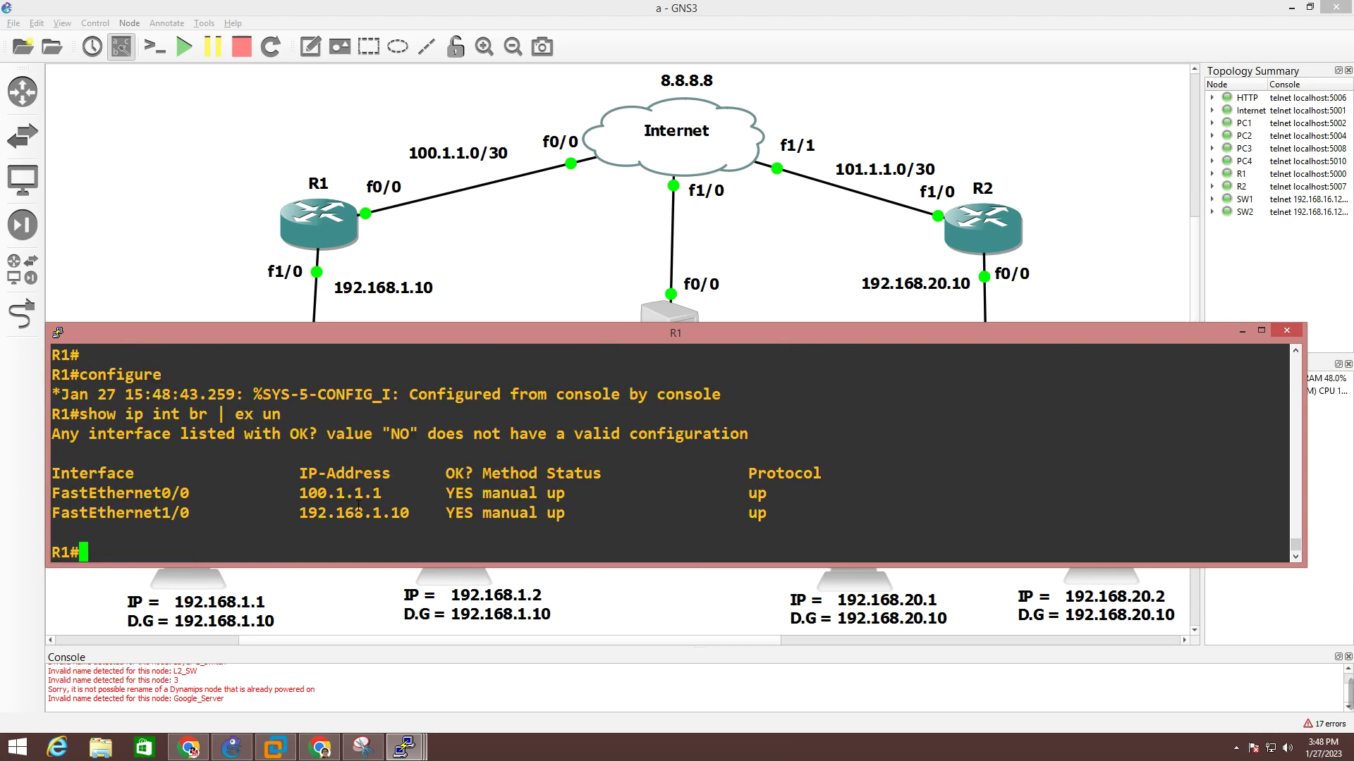
drag(120, 457, 565, 460)
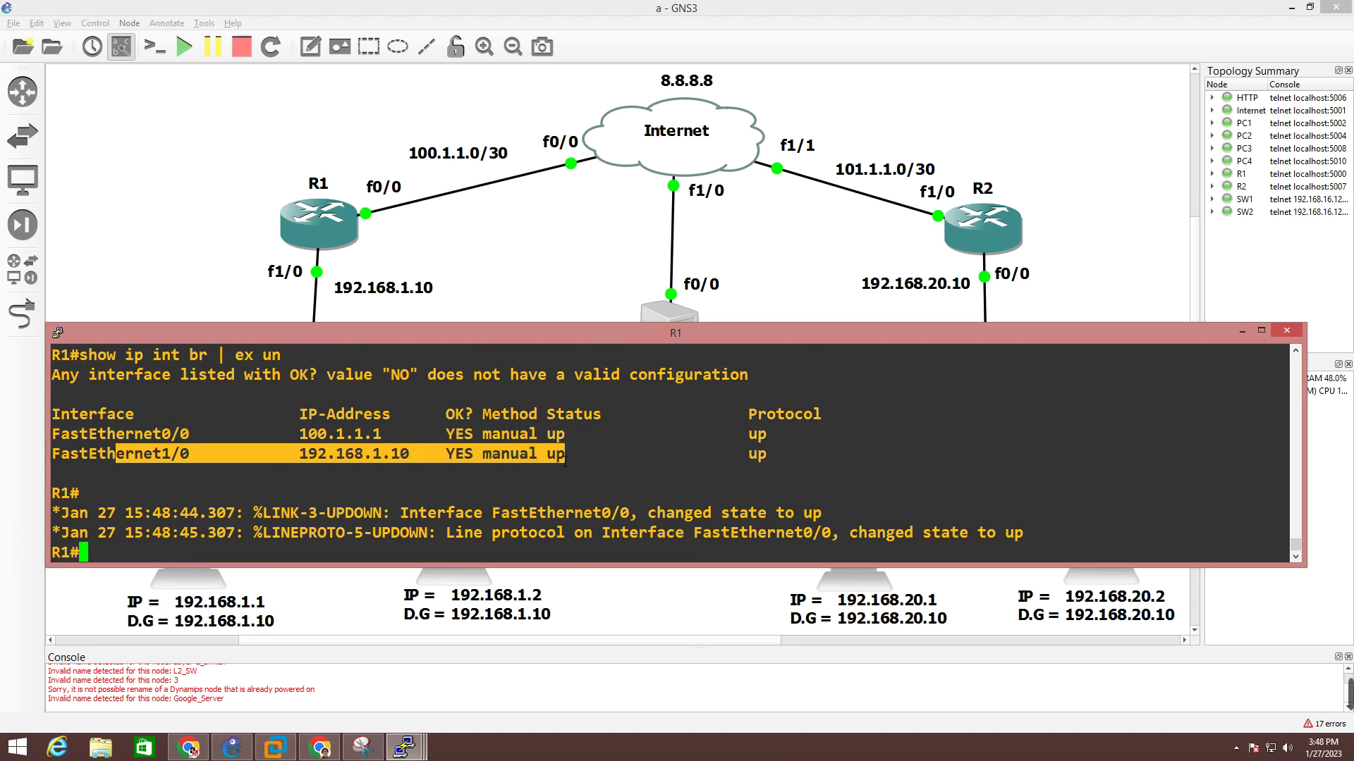
- Ping 8.8.8.8 from R1 to test its connectivity to the Internet router's loopback
click(565, 462)
key(Return)
key(Return)
key(Return)
key(Return)
text(ping 8.8.8.8)
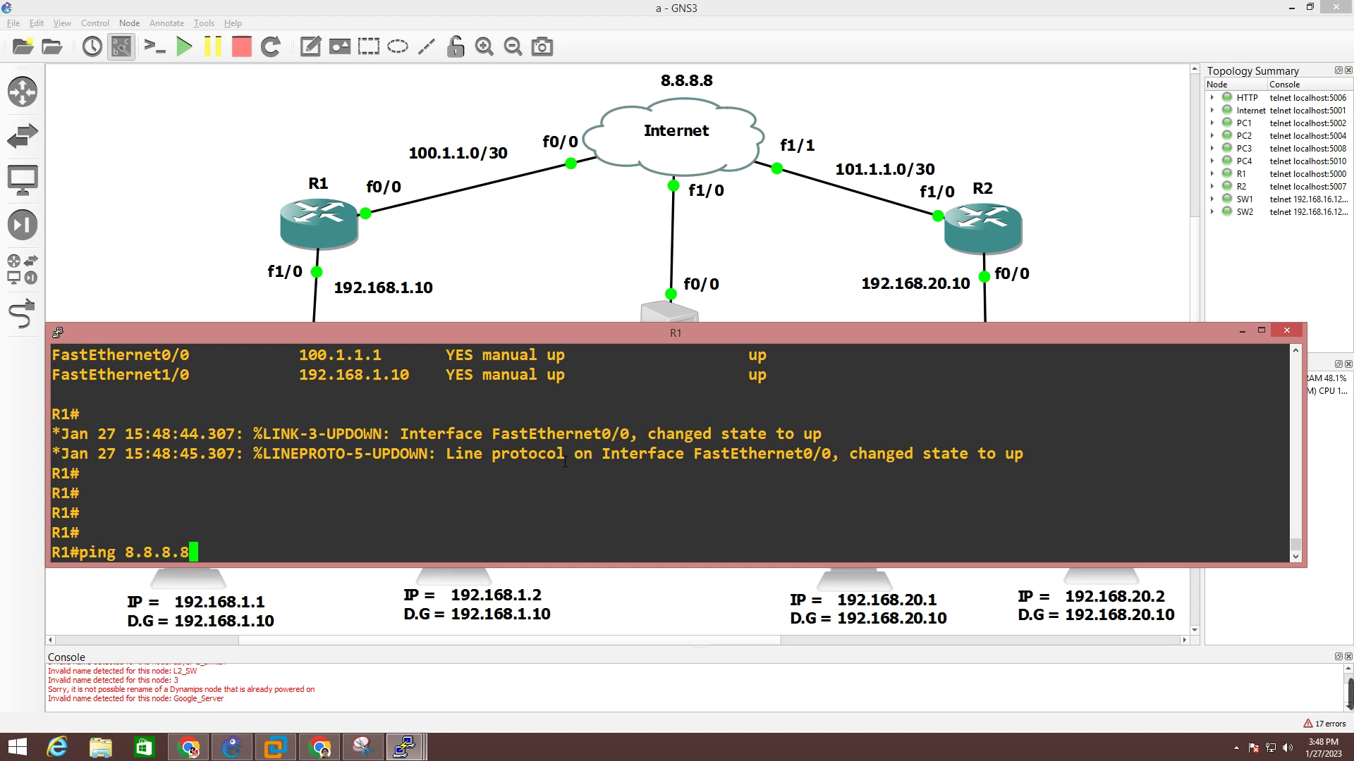
key(Return)
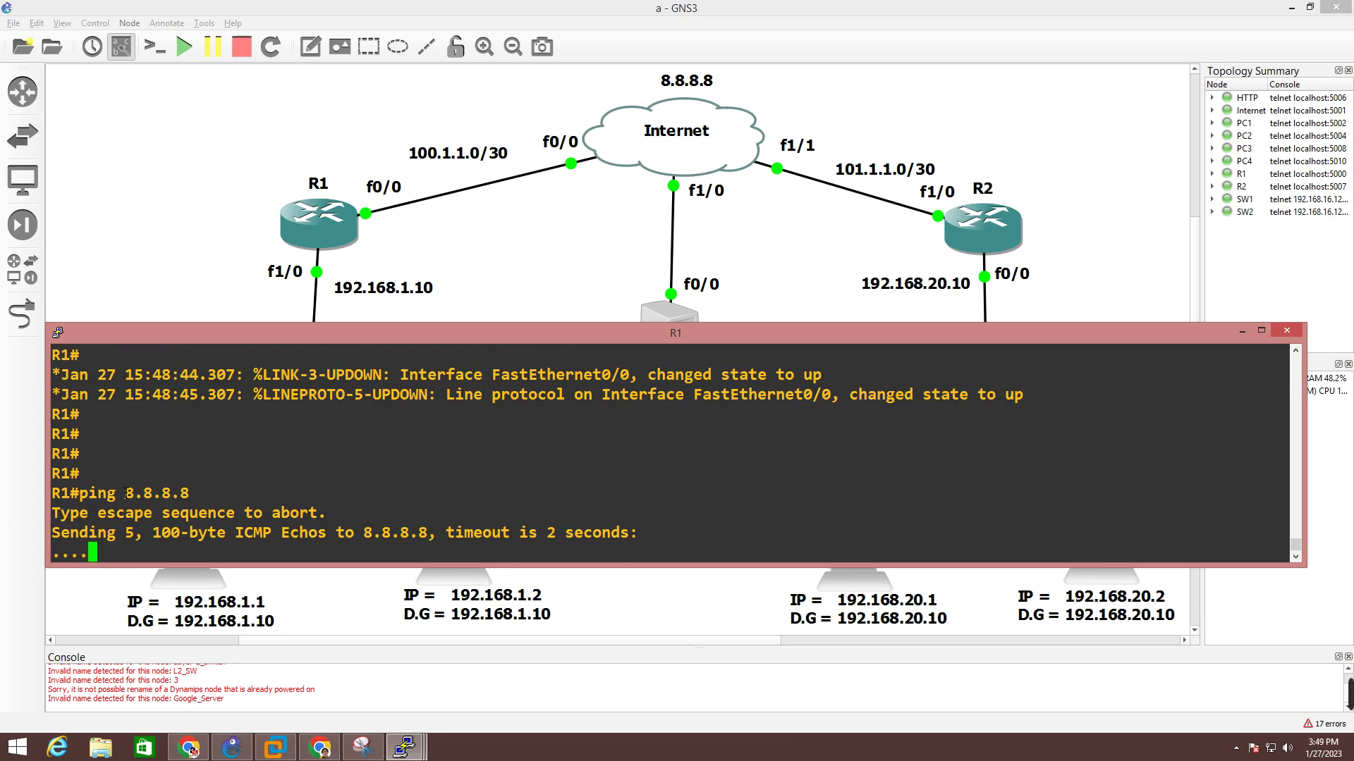
drag(126, 492, 329, 458)
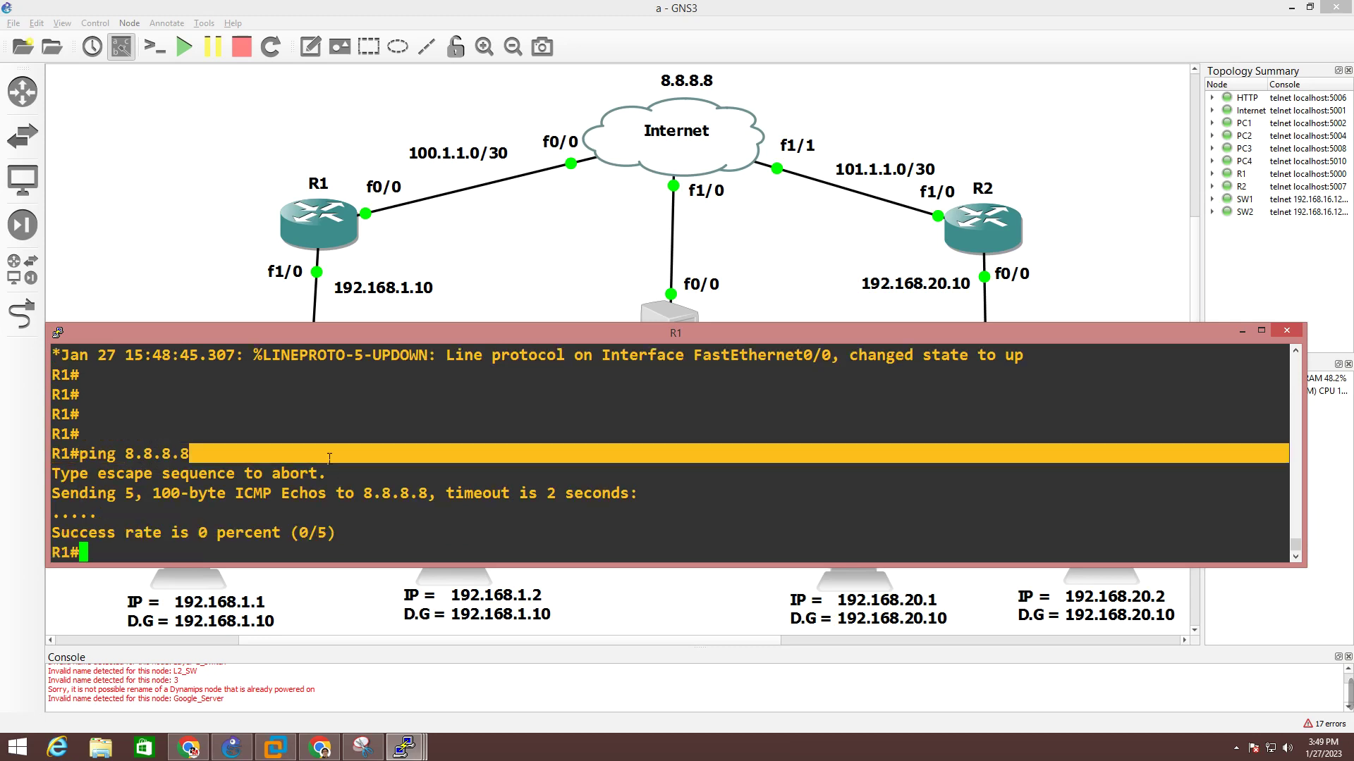
- Ping the Internet router's directly connected address 100.1.1.2 from R1 and check the success rate
key(Return)
key(Return)
key(Return)
text(ping)
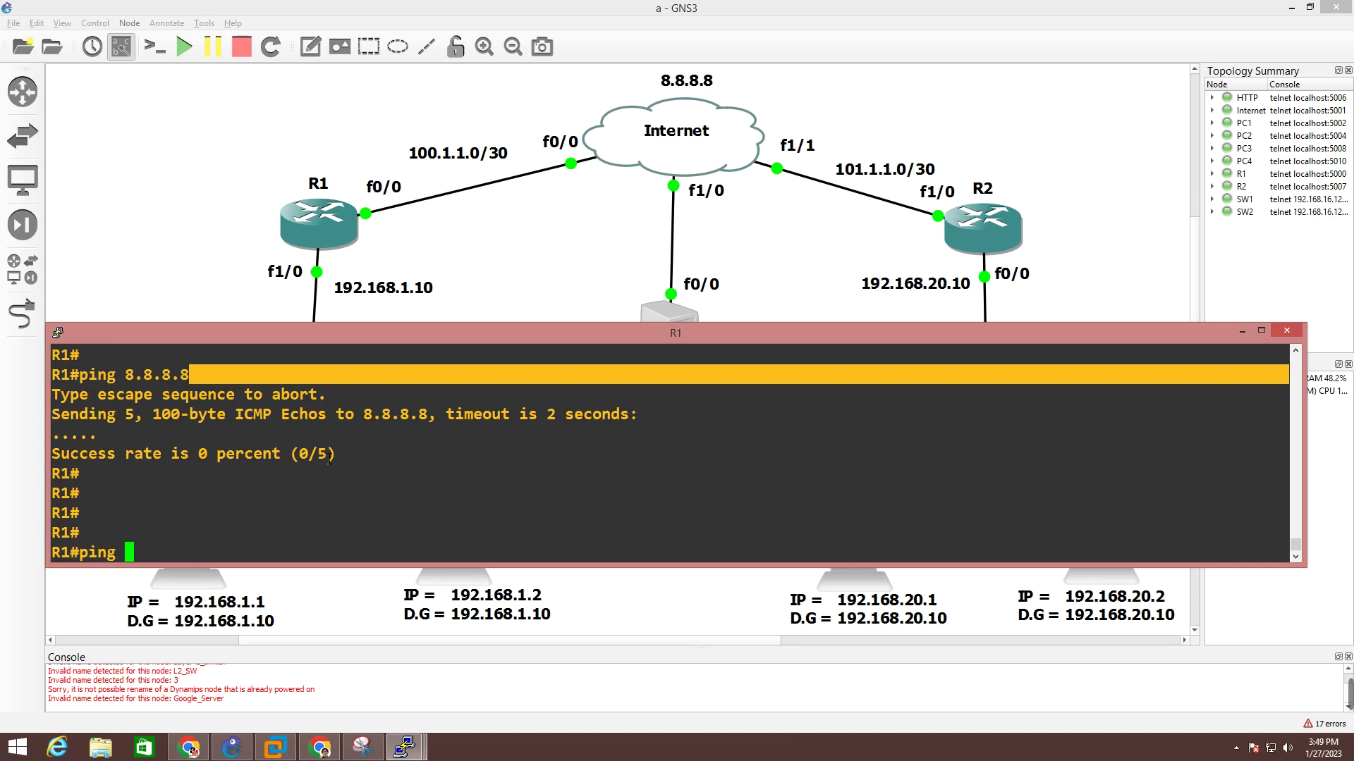
text( 100.1.1.2)
key(Return)
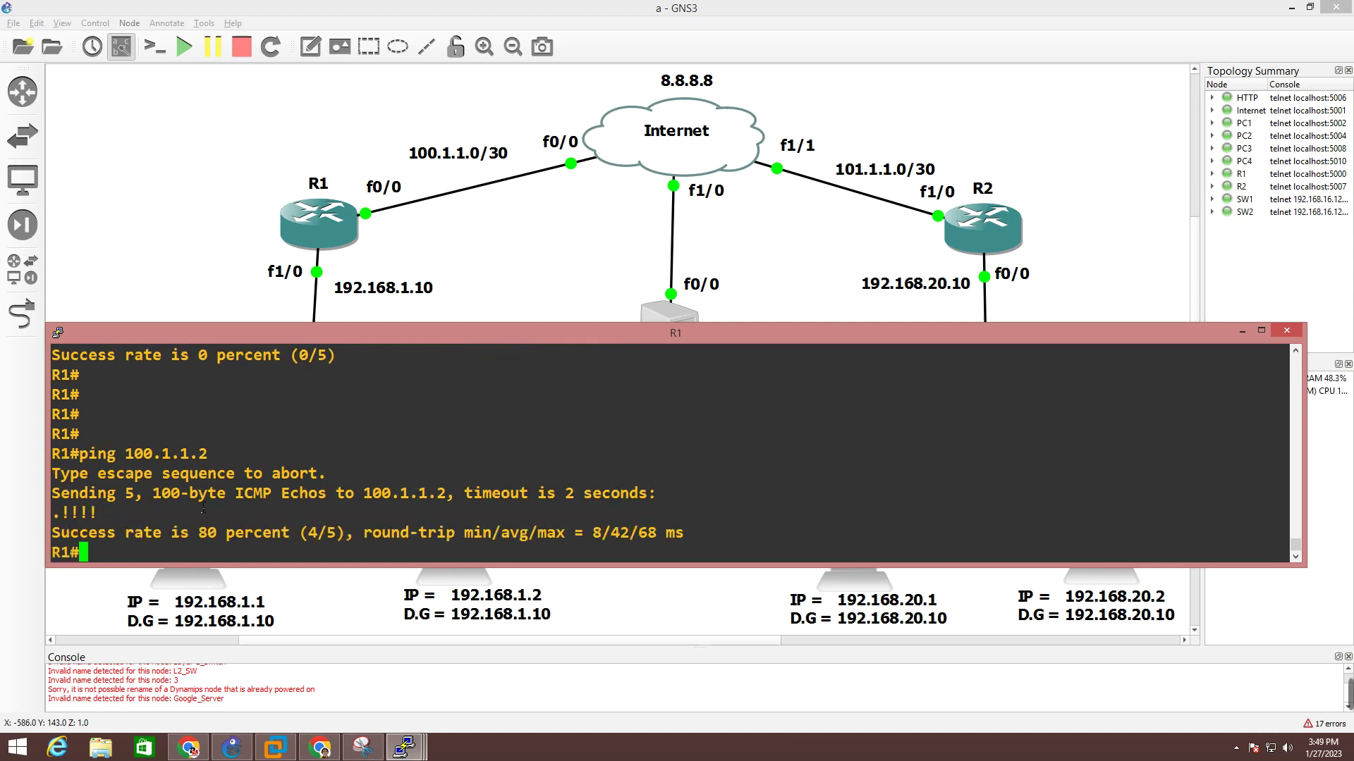
drag(233, 453, 67, 465)
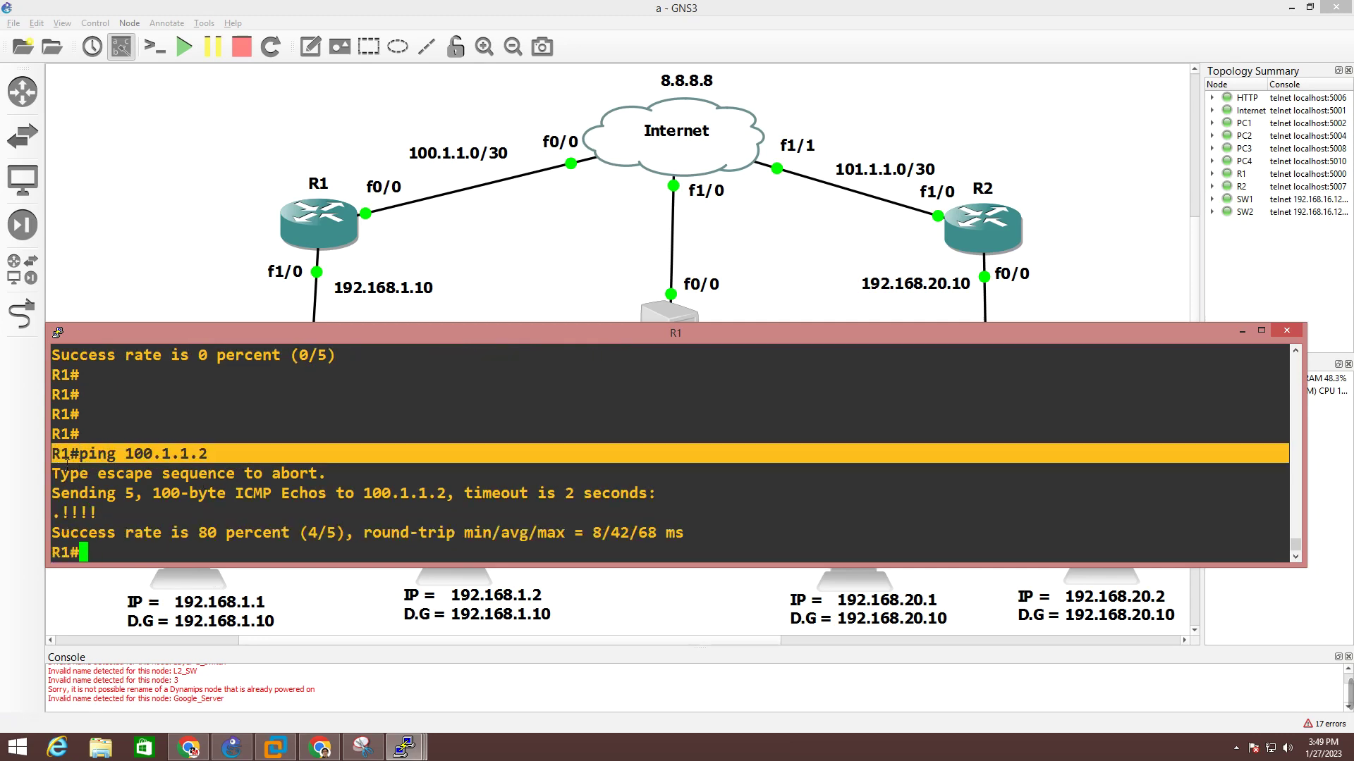
- Display R1's routing table with "show ip route" and review the connected routes and the gateway of last resort
click(207, 463)
key(Return)
key(Return)
key(Return)
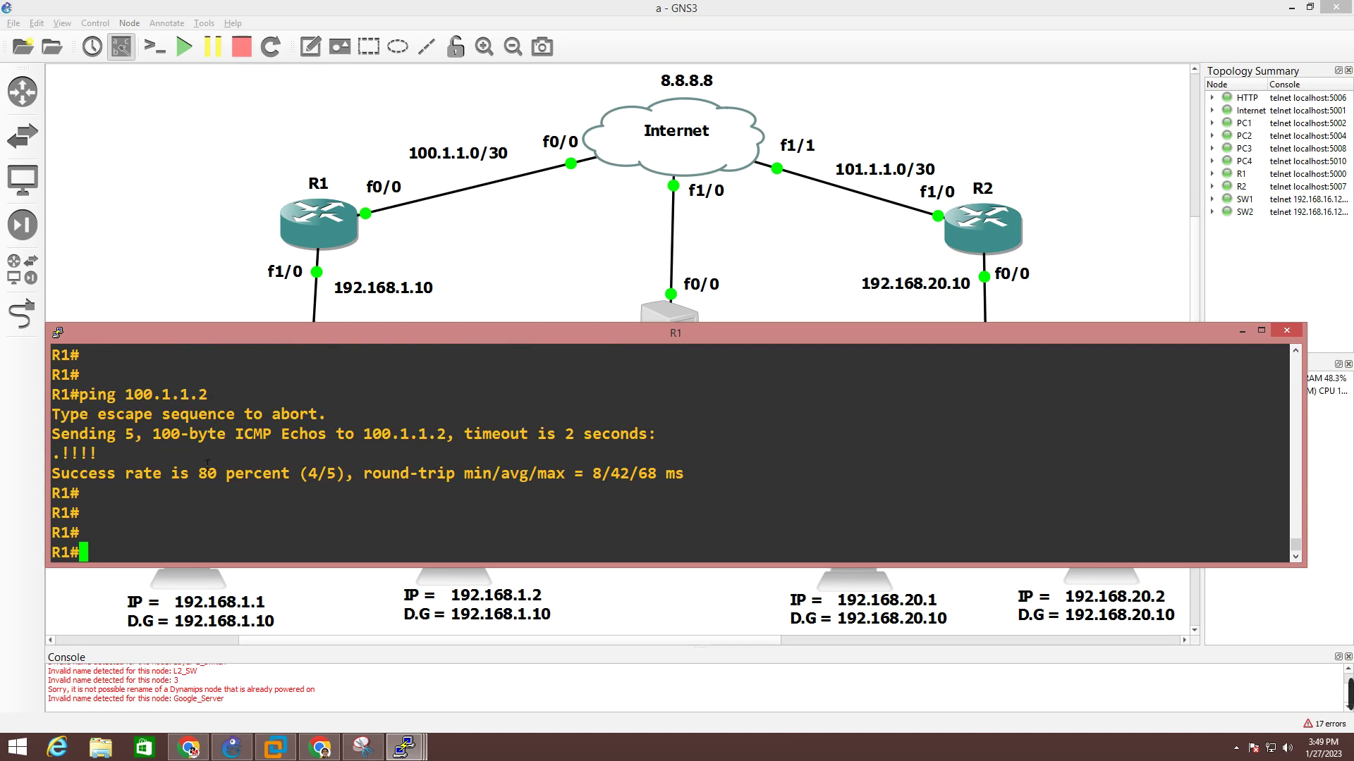
text(sh)
key(Tab)
text(ip ro)
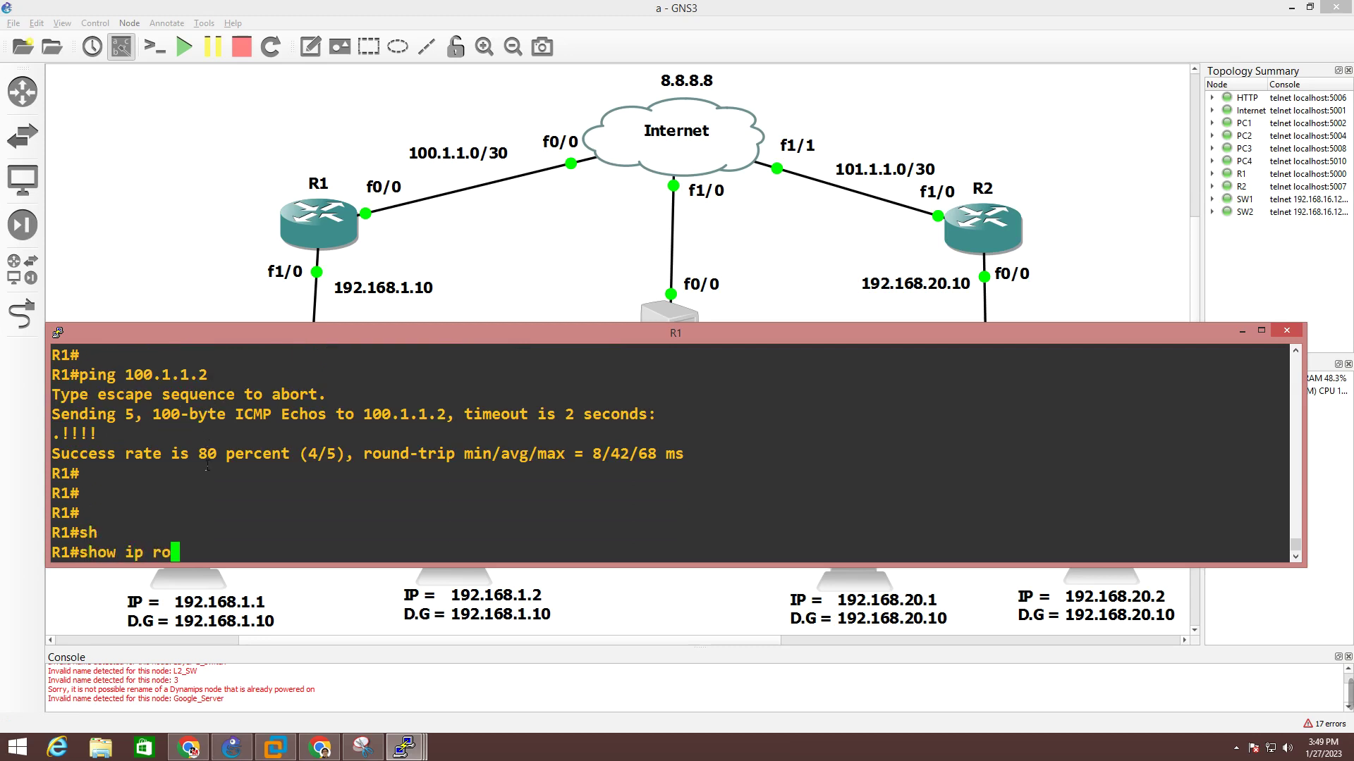
key(Tab)
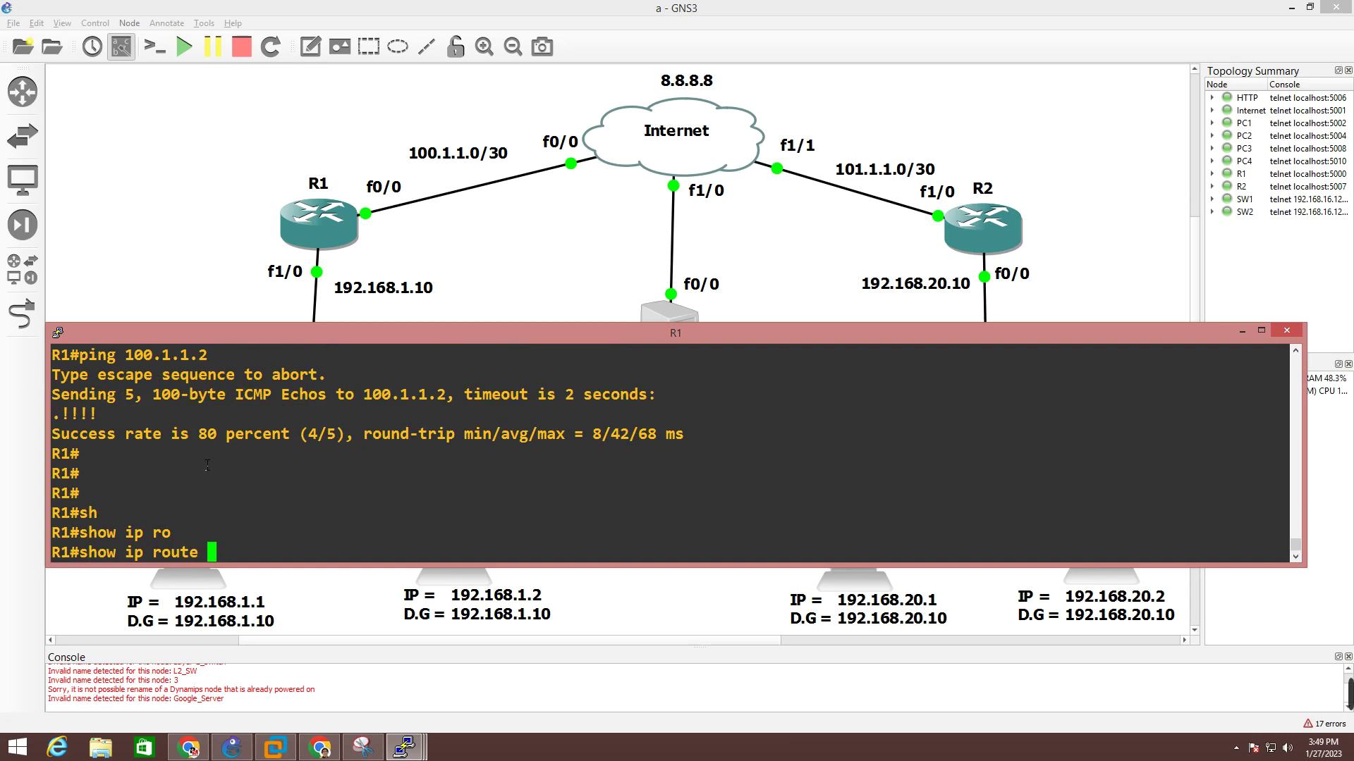
key(Return)
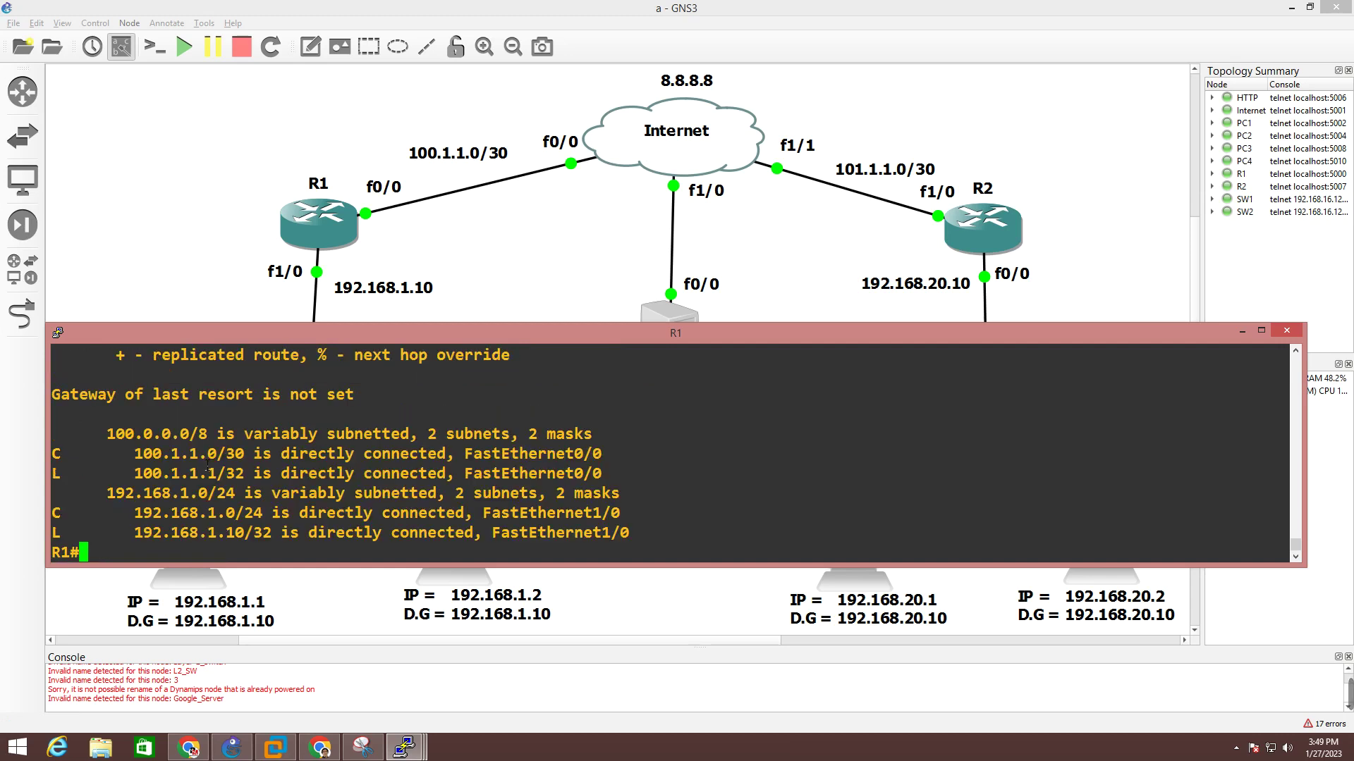
drag(103, 436, 706, 546)
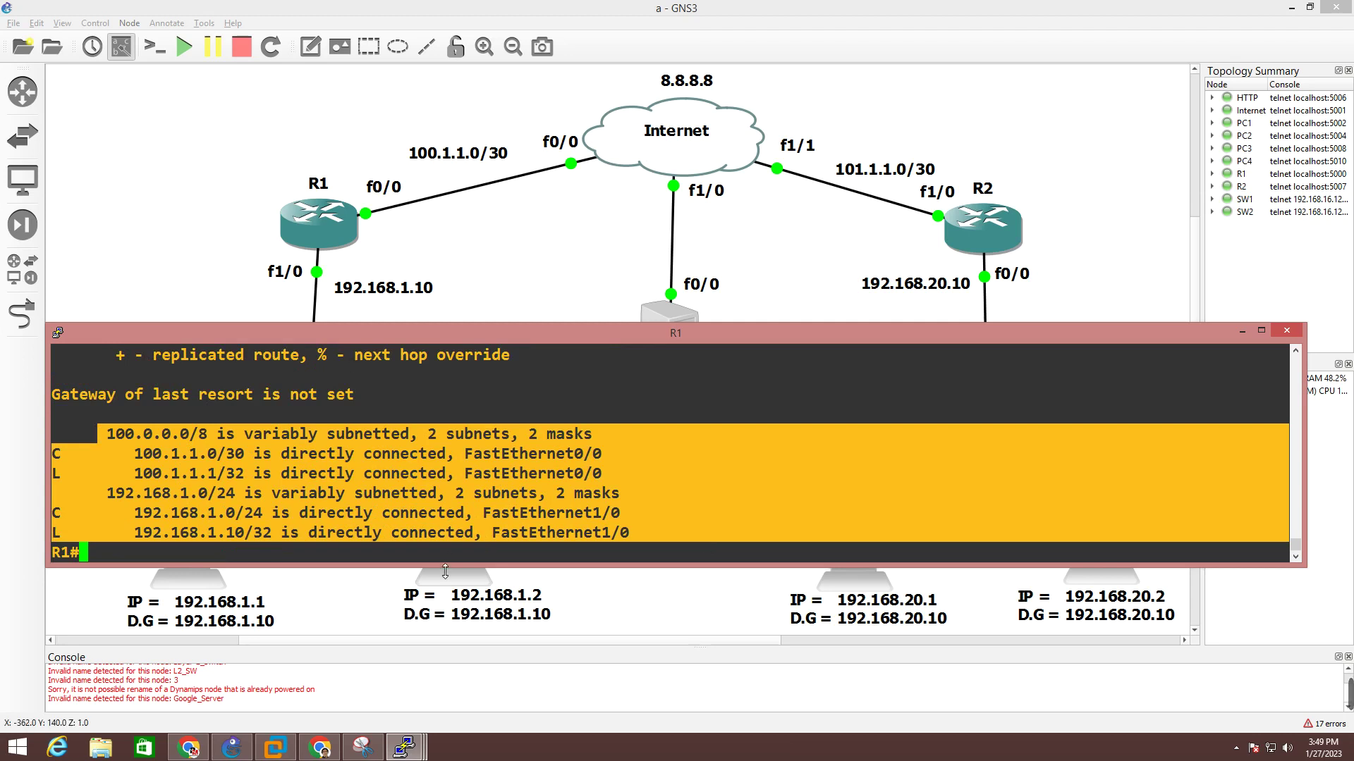
- Enter global configuration mode on R1
click(432, 505)
key(Return)
key(Return)
text(conf)
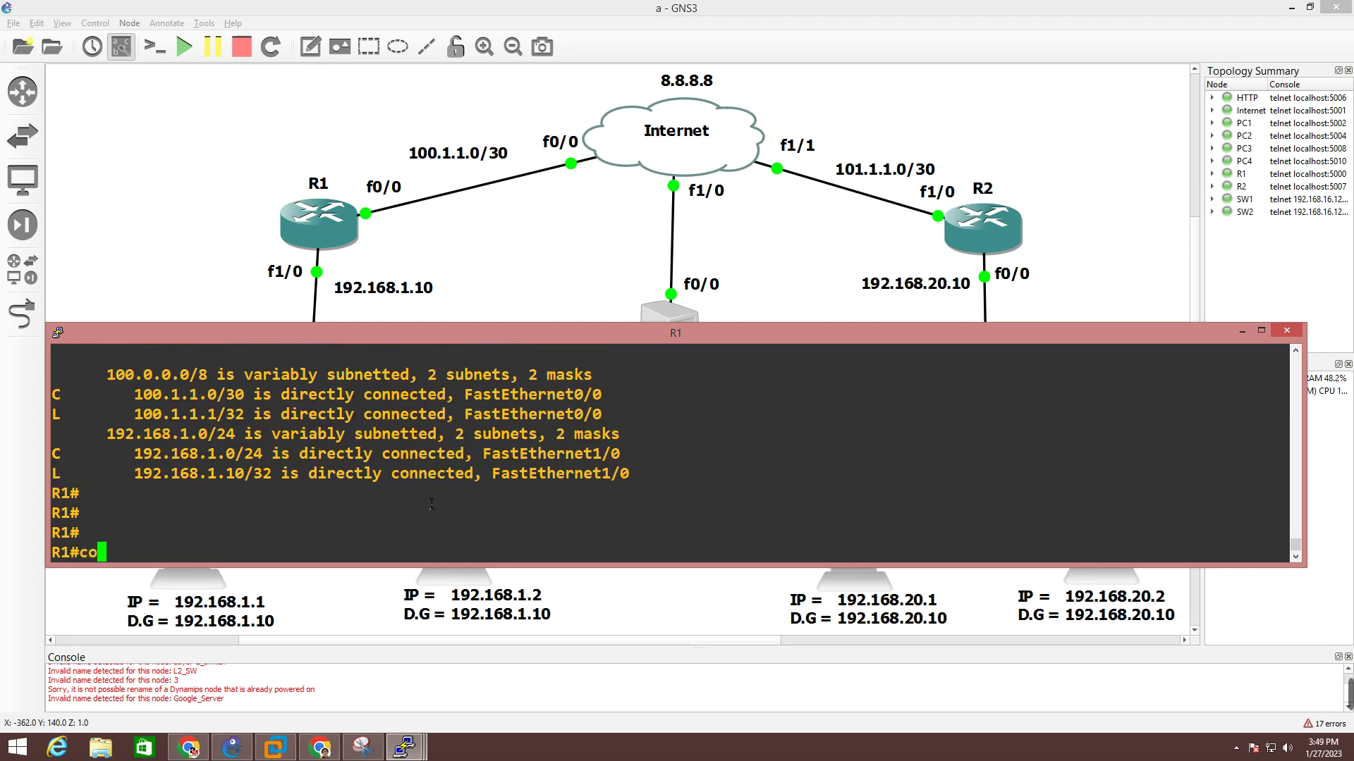
key(Tab)
key(Return)
key(Return)
key(Return)
key(Return)
- Add the default route "ip route 0.0.0.0 0.0.0.0 f0/0 100.1.1.2" on R1 and leave configuration mode
text(ip ro)
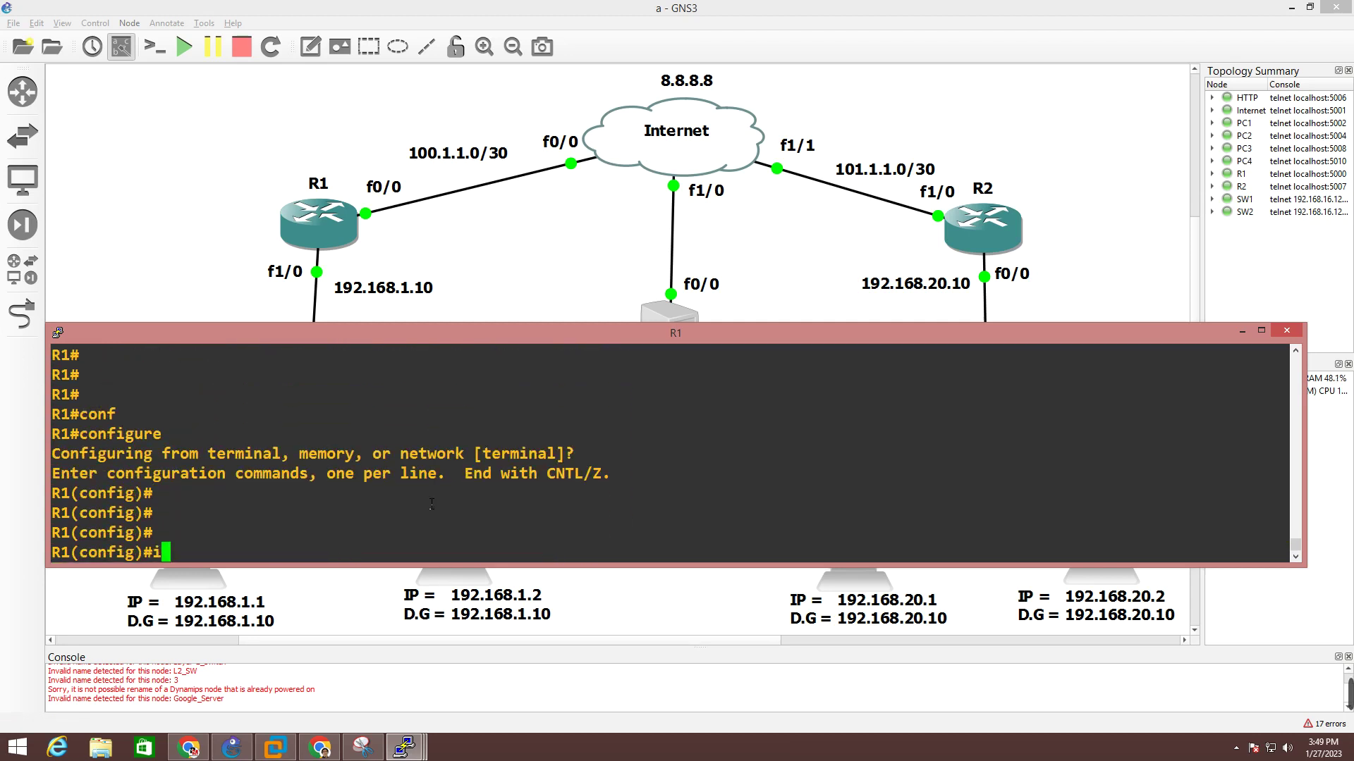
key(Tab)
text(ute )
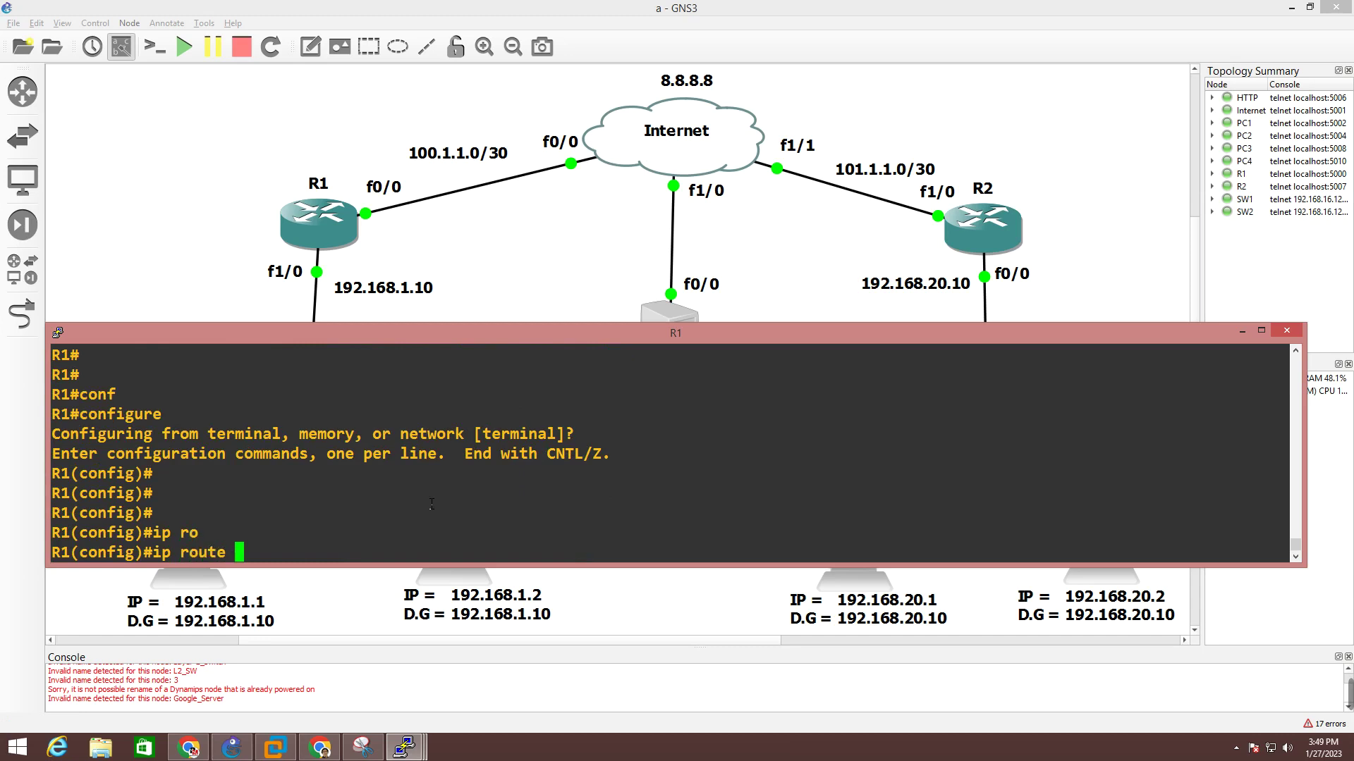
text(0.0.0.0 0.0.0.)
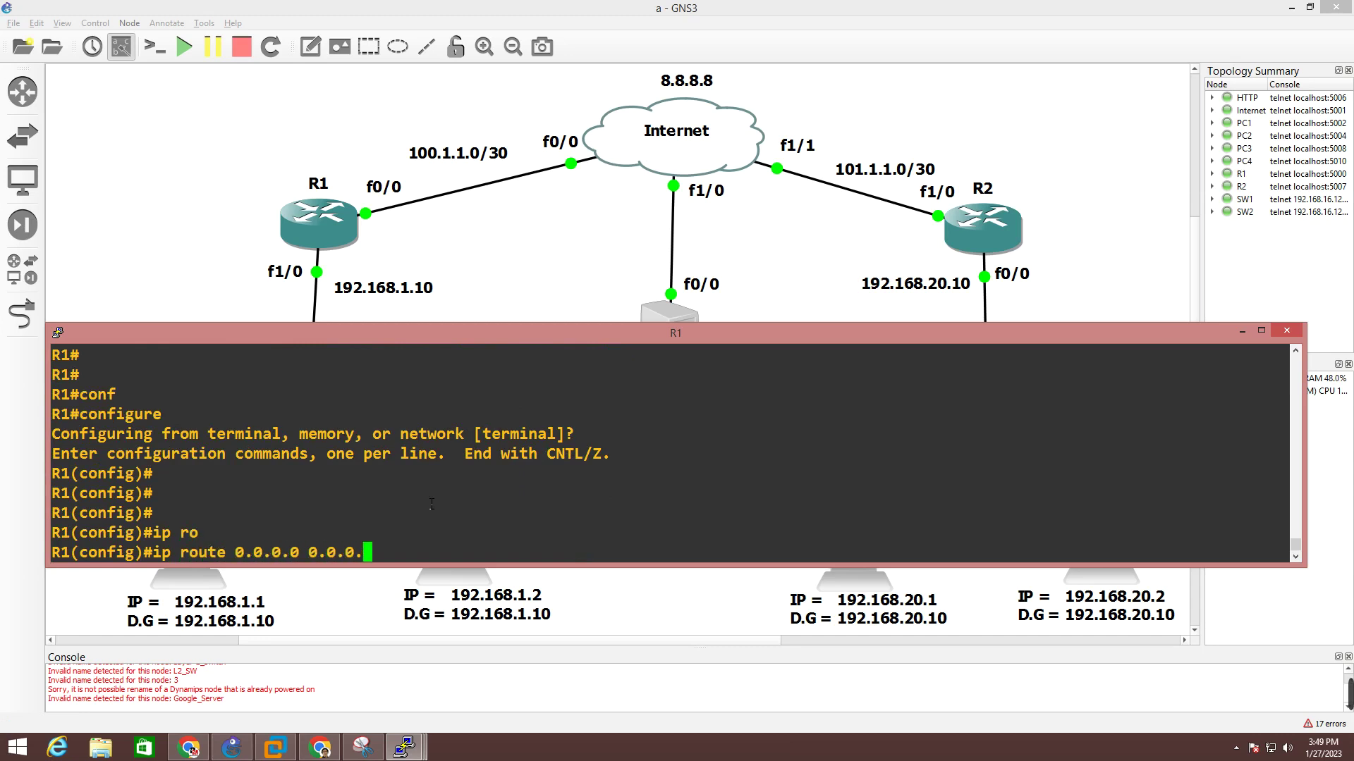
text(0 f0/0 100.1.1.)
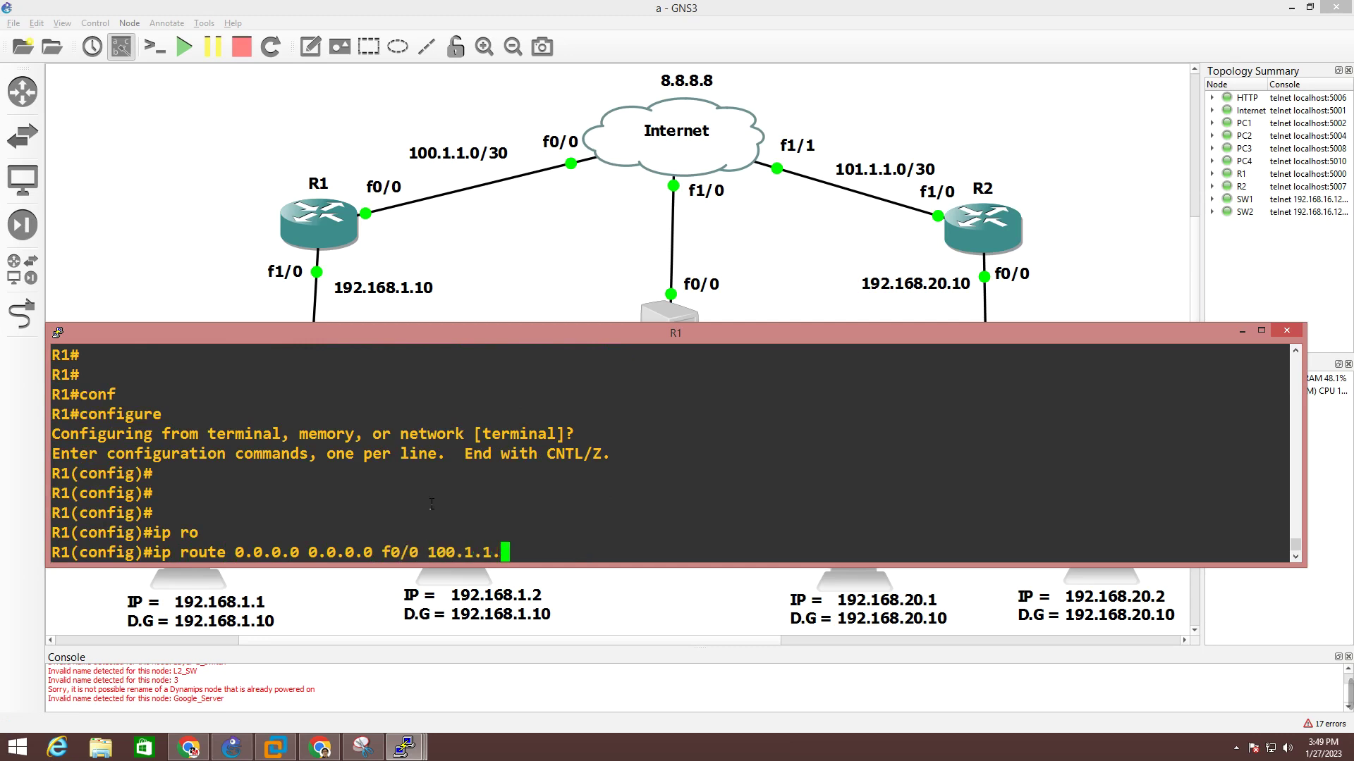
text(2)
key(Return)
key(Return)
key(ctrl+z)
key(Return)
key(Return)
key(Return)
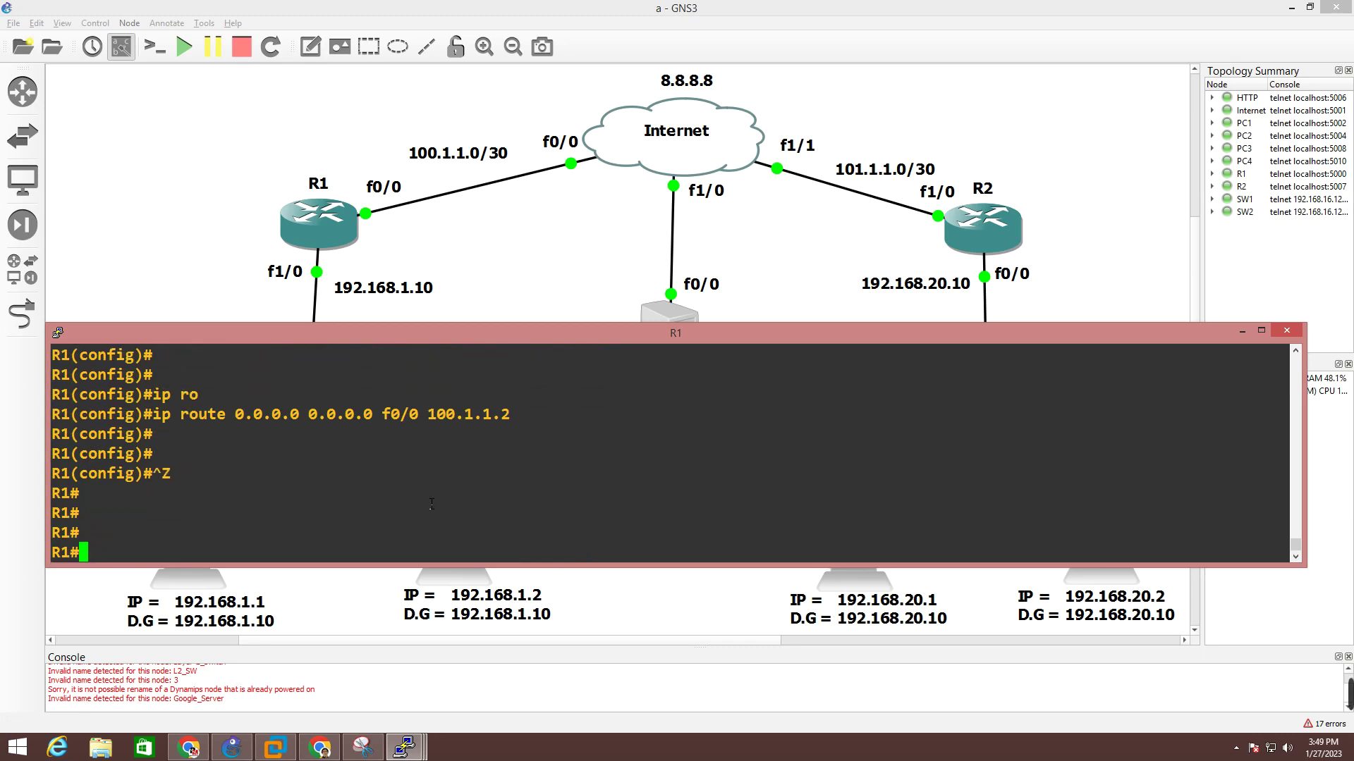
- Ping 8.8.8.8 from R1 again to test the new default route
key(Return)
key(Return)
key(Up)
key(Up)
key(Up)
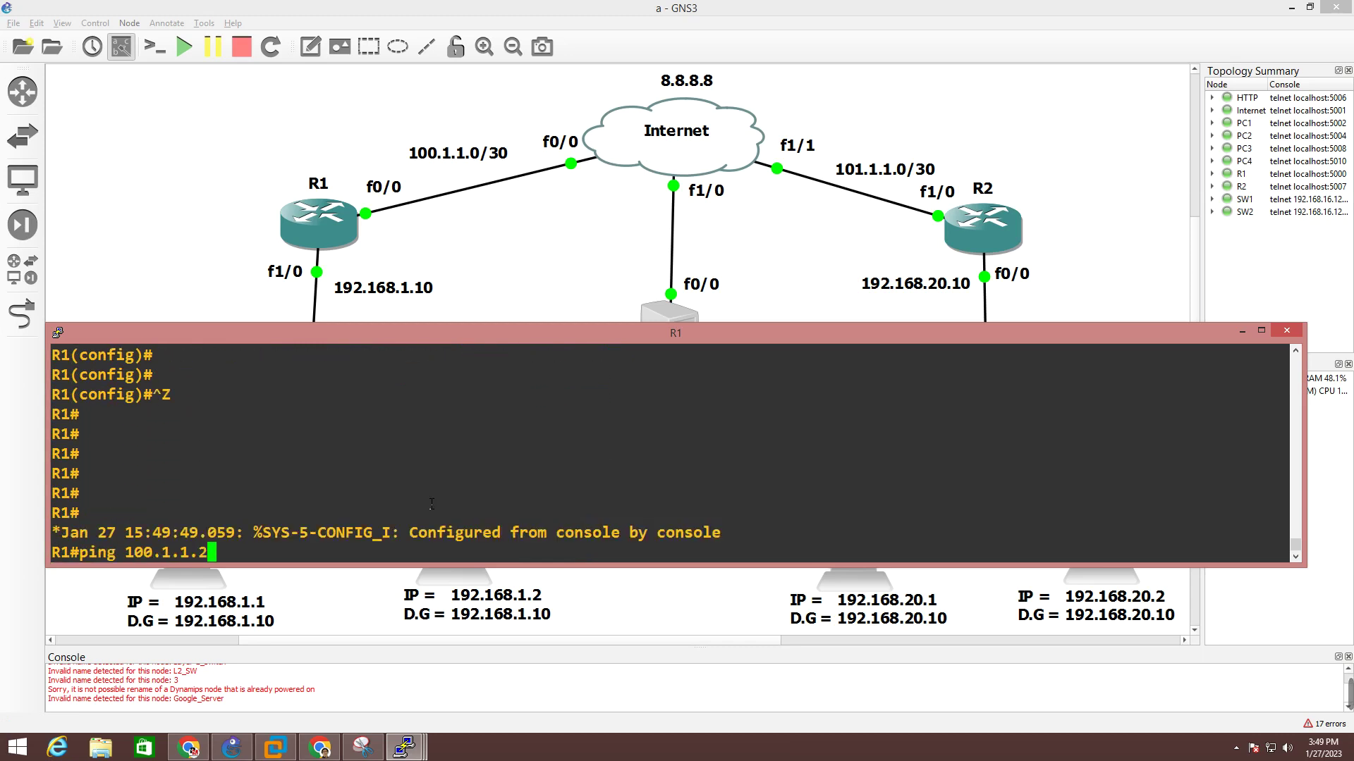
key(BackSpace)
key(BackSpace)
key(BackSpace)
key(BackSpace)
key(BackSpace)
key(BackSpace)
key(BackSpace)
key(BackSpace)
key(BackSpace)
text(8.8.8.8)
key(Return)
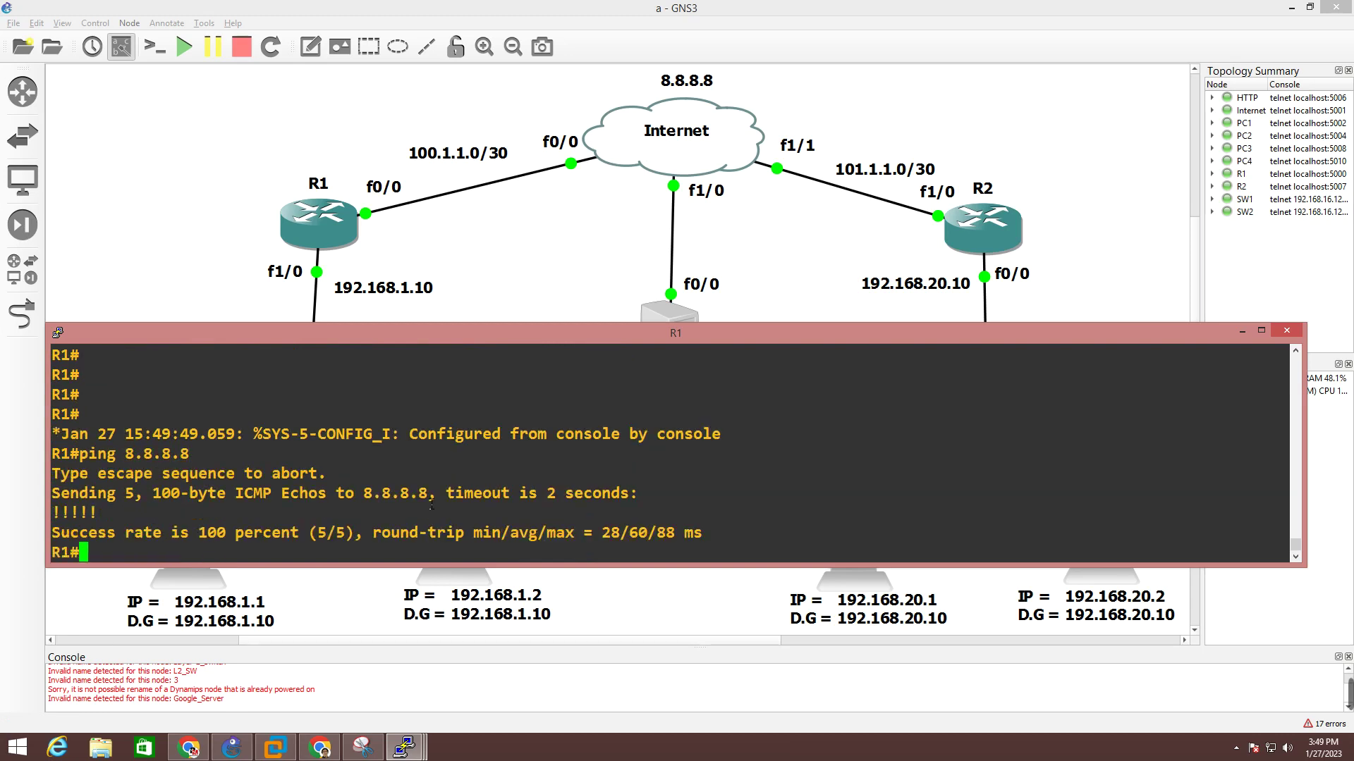
- Repeat the ping from R1 to 8.8.8.8 and check its success rate once more
key(Return)
key(Return)
key(Return)
key(Return)
key(Return)
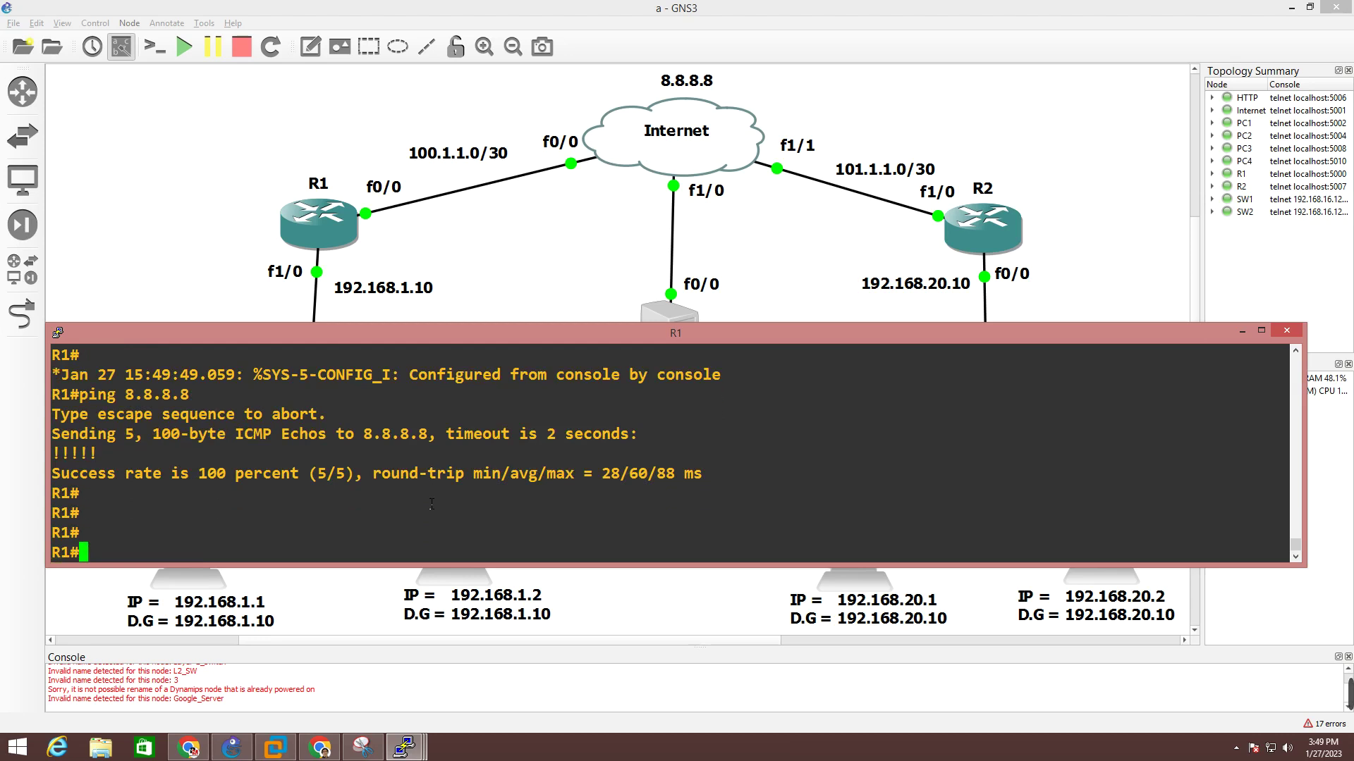
key(Up)
key(Return)
key(Return)
key(Return)
key(Return)
key(Return)
key(Return)
key(Return)
key(Return)
key(Return)
key(Return)
key(Return)
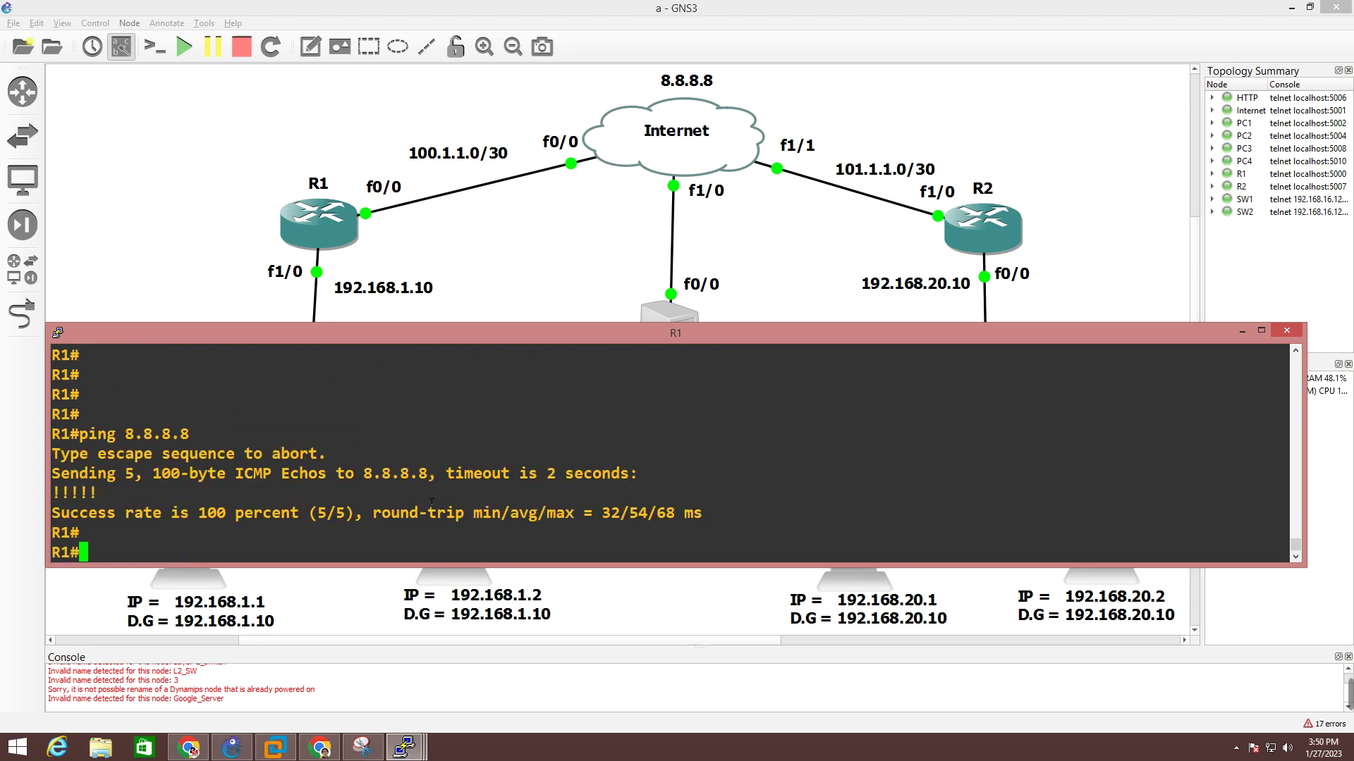
- Ping 8.8.8.8 from R1 using source interface f1/0 to test connectivity from the LAN side
key(Up)
text(so)
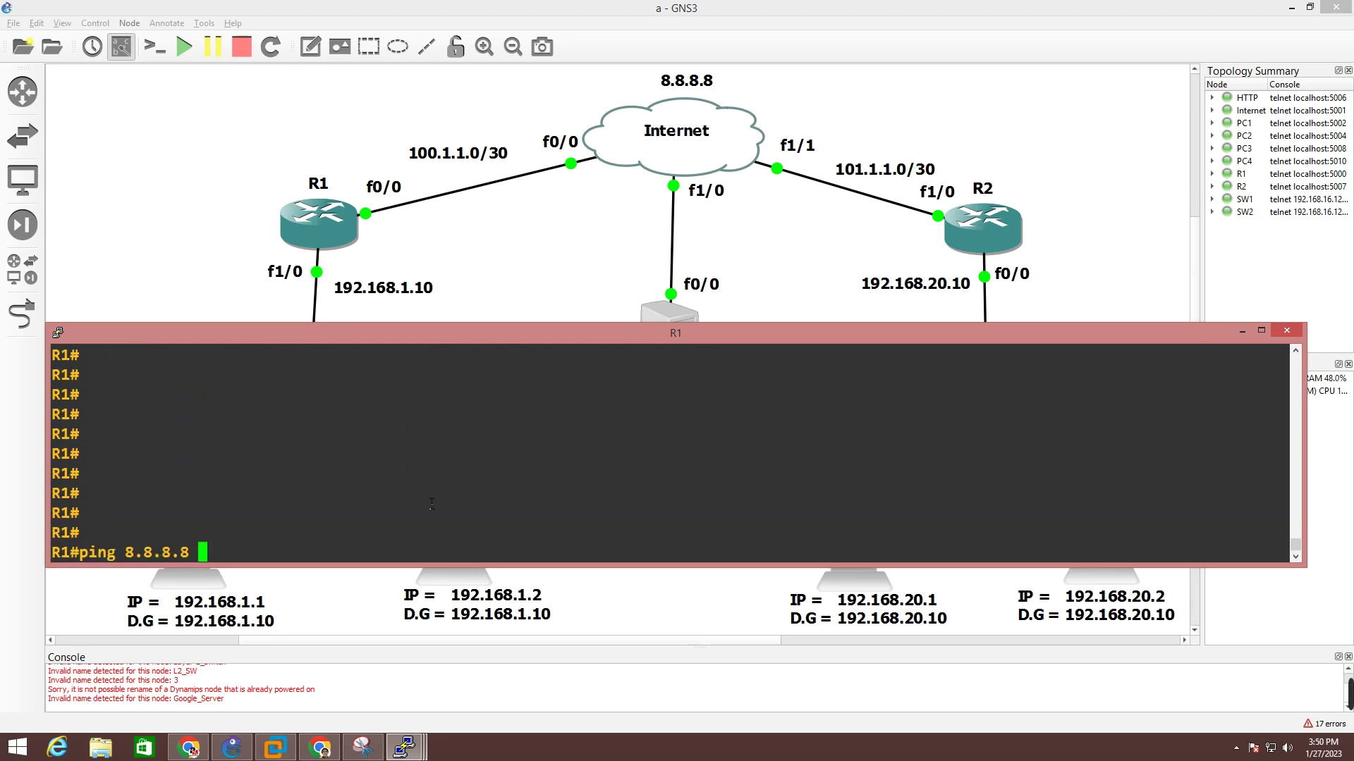
key(Tab)
text(f1/0)
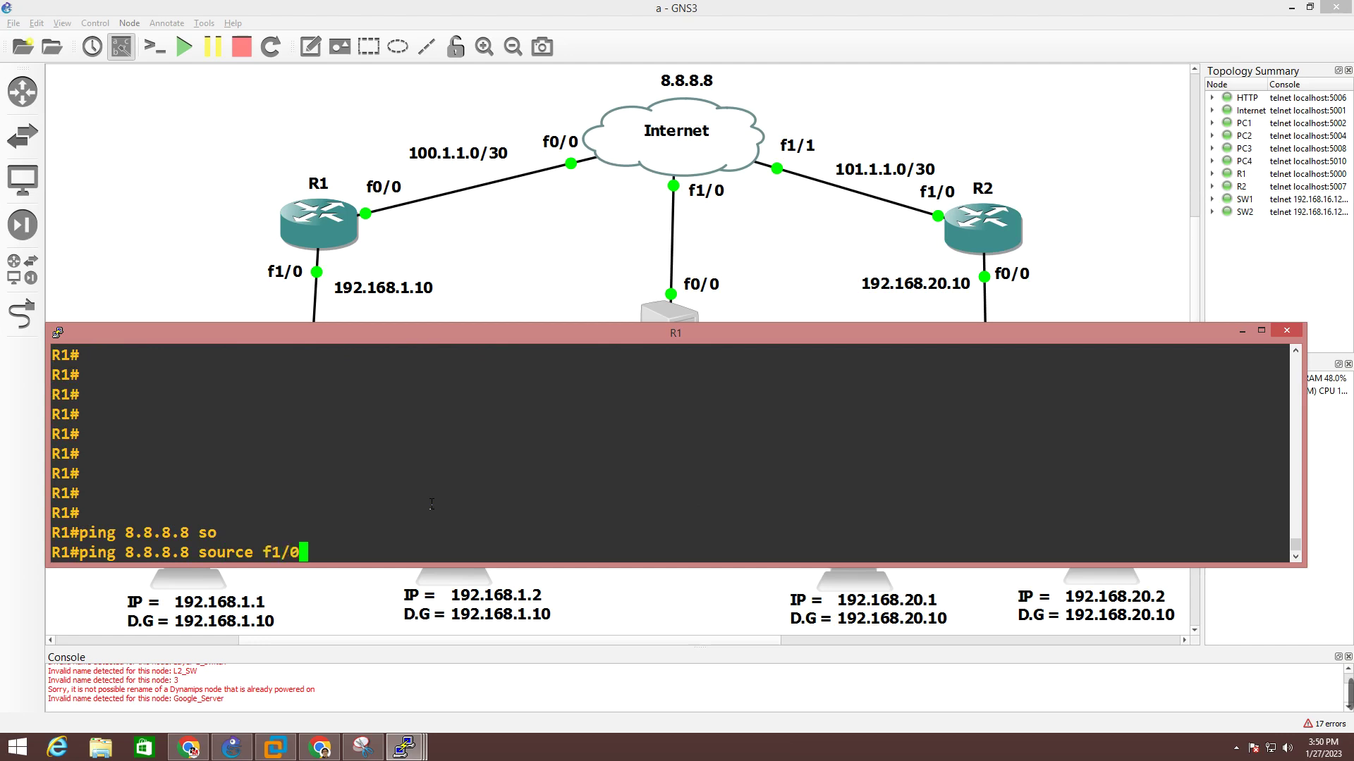
key(Return)
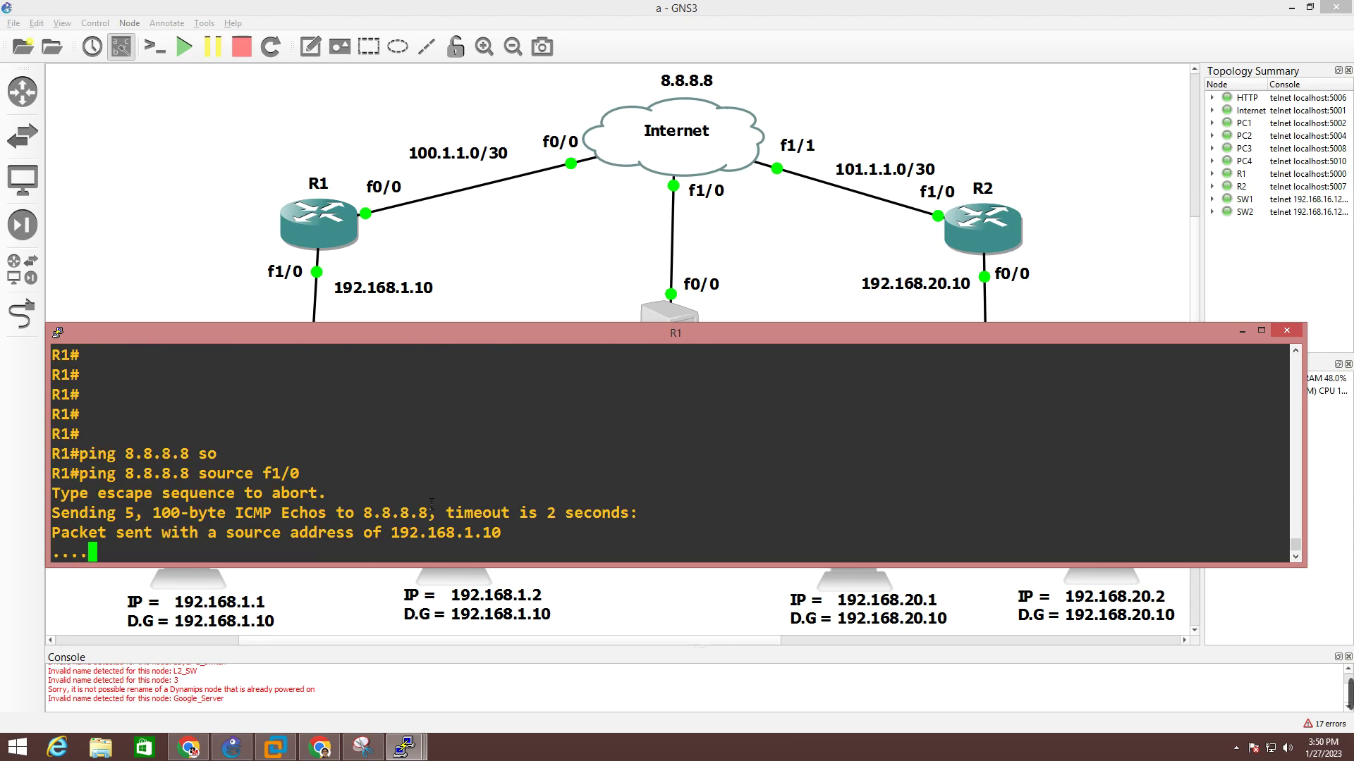
key(Return)
key(Return)
key(Return)
key(Return)
key(Return)
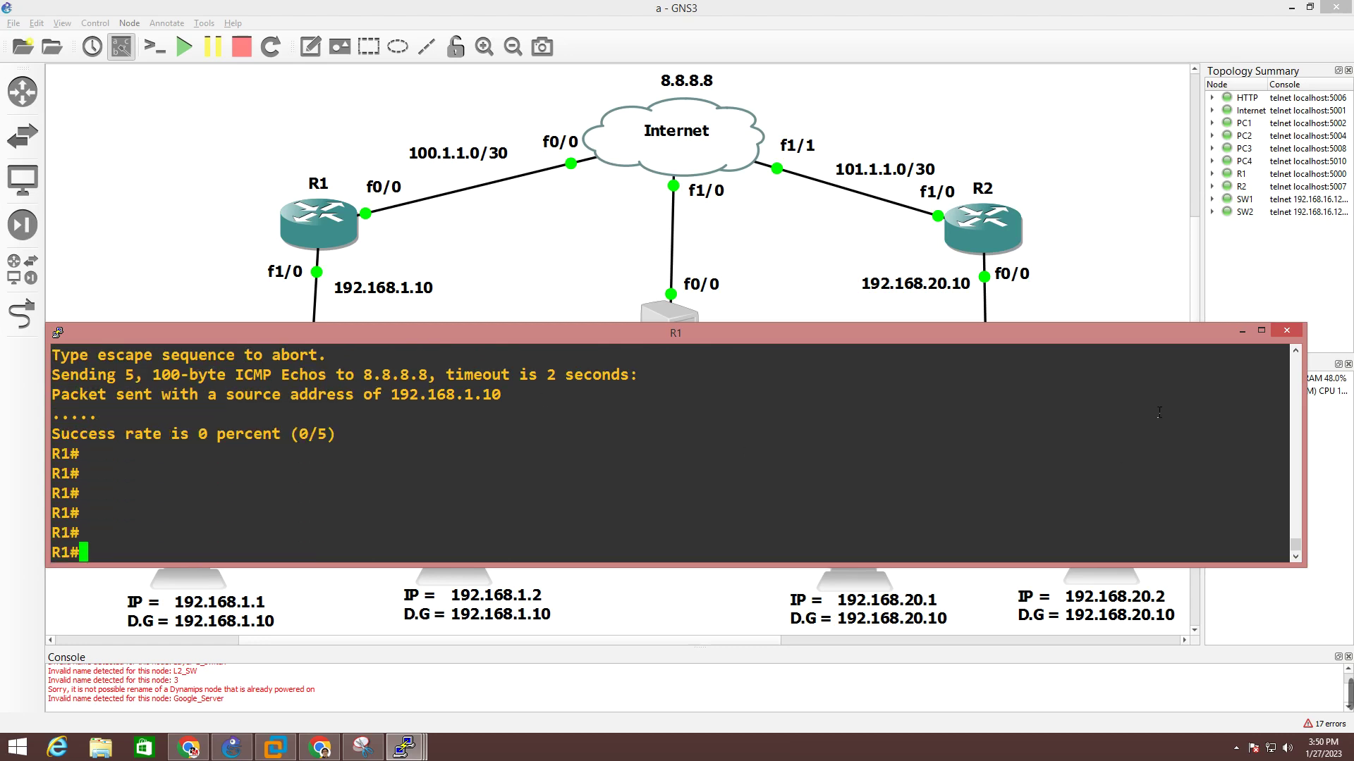
- Enlarge the R1 console to review the output of the f1/0-sourced ping, and restore the window size
click(1261, 330)
drag(315, 543, 292, 531)
key(Return)
key(Return)
key(Return)
key(Return)
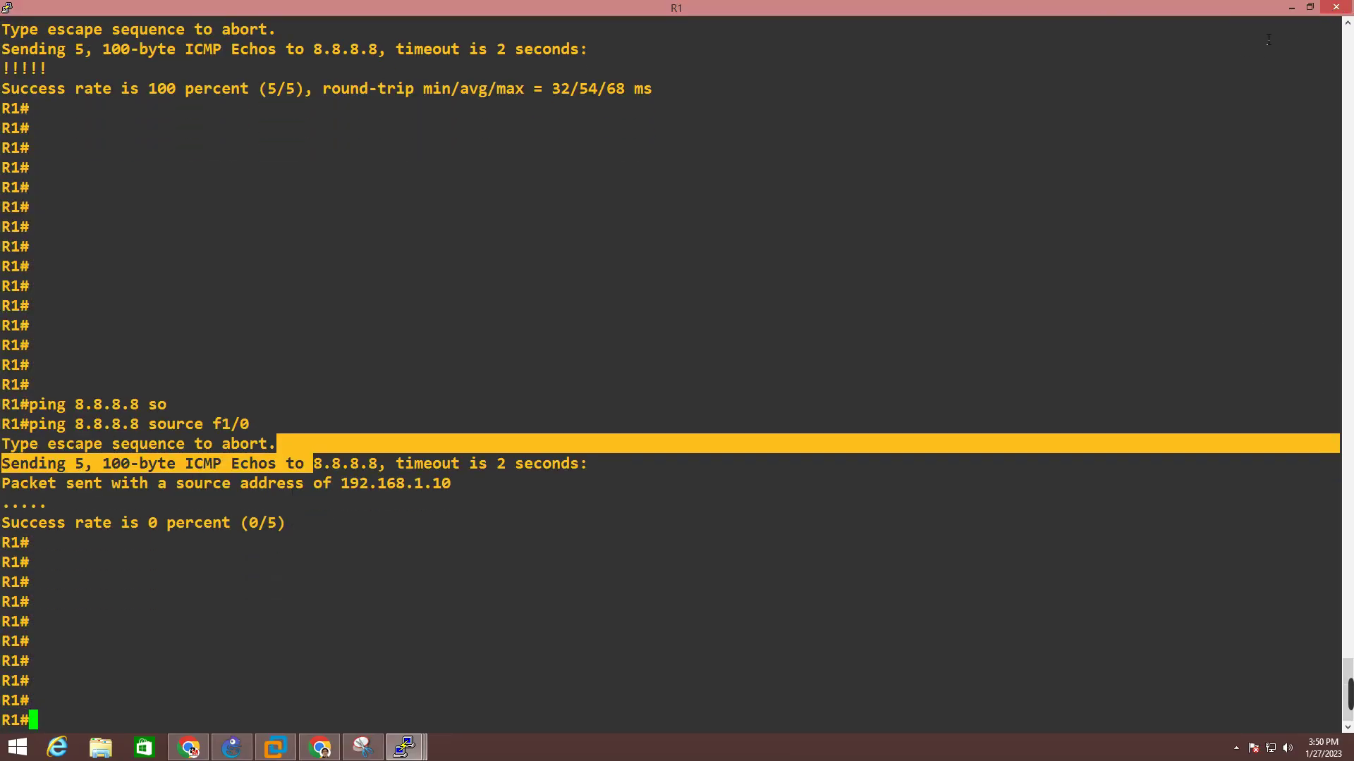
click(1310, 7)
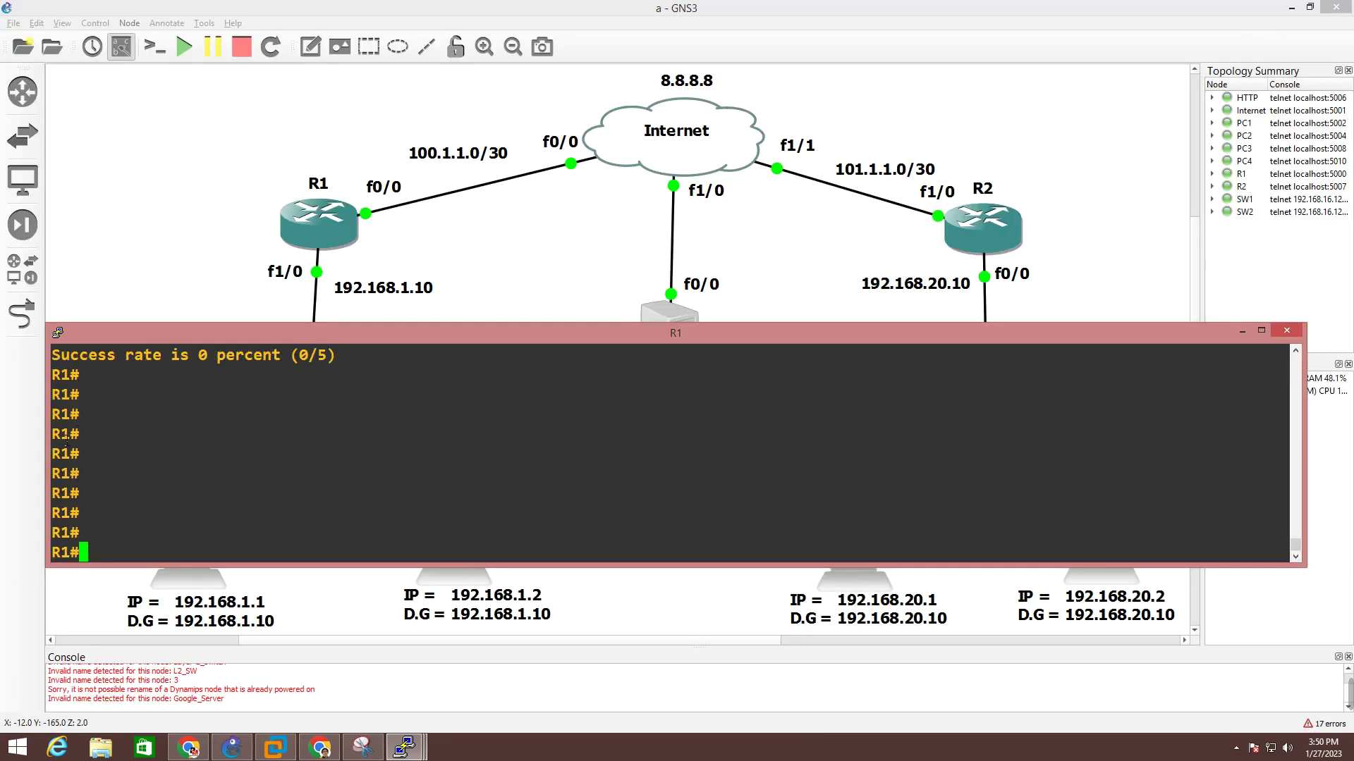
- Run "show ip int br | ex un" on R1 and examine the addresses, status and protocol of its addressed interfaces
double_click(225, 477)
key(Return)
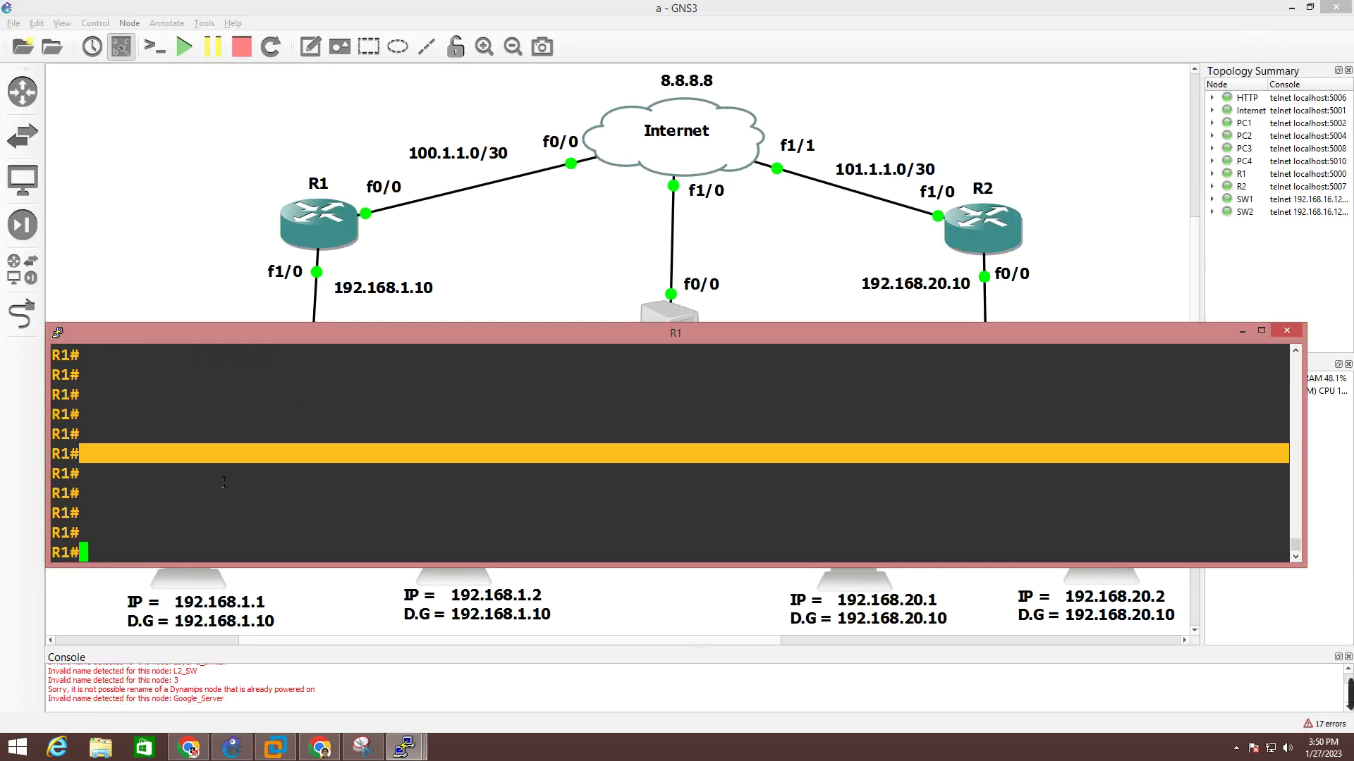
text(sh)
key(Tab)
text(ip int)
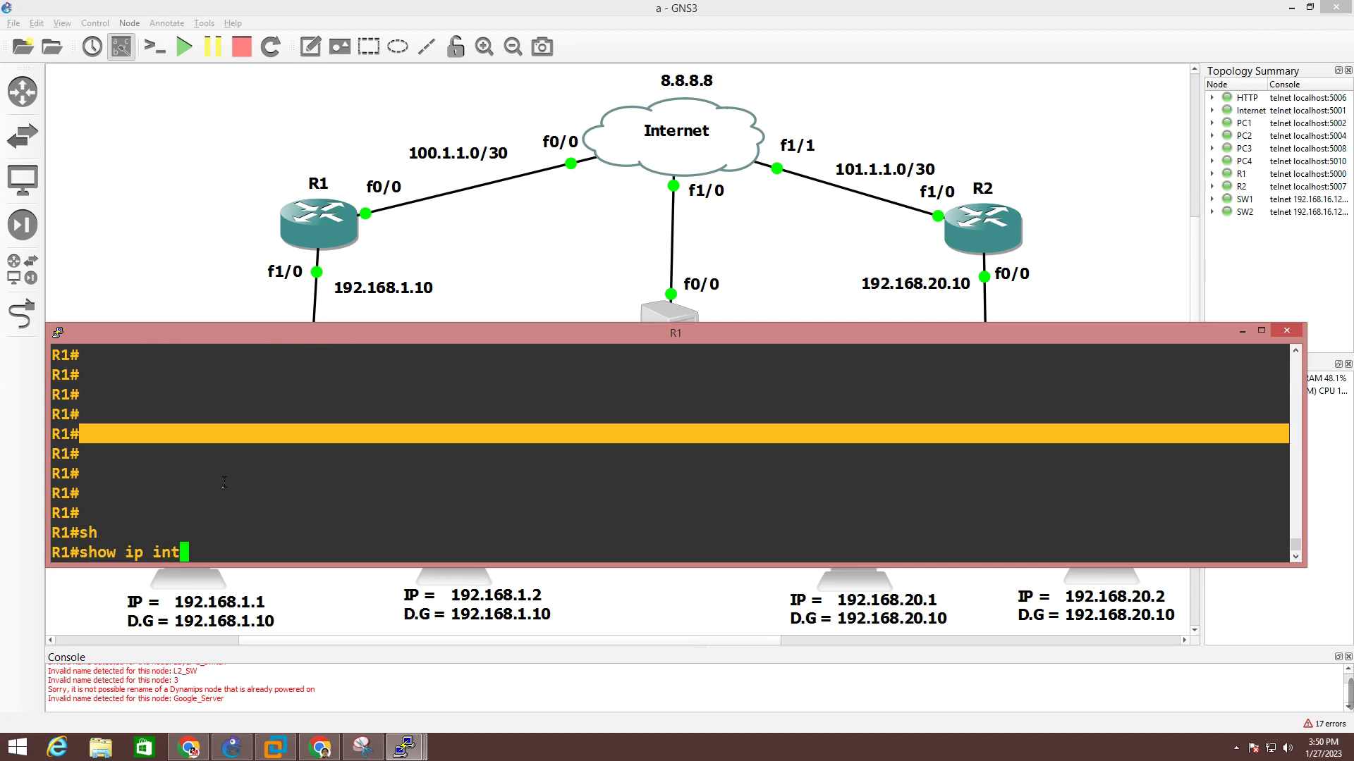
text( br | ex un)
key(Return)
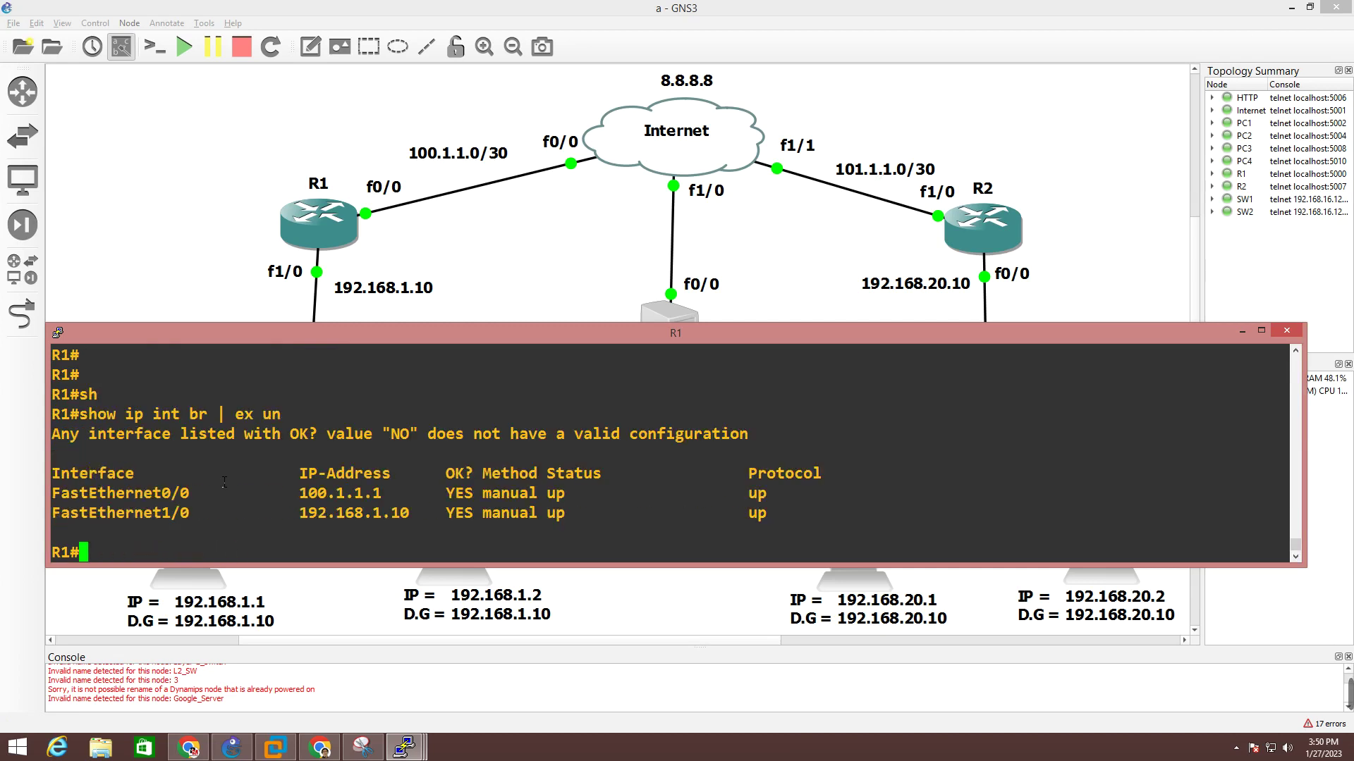
double_click(554, 494)
mouse_move(739, 494)
mouse_down()
mouse_move(757, 495)
mouse_move(747, 514)
mouse_up()
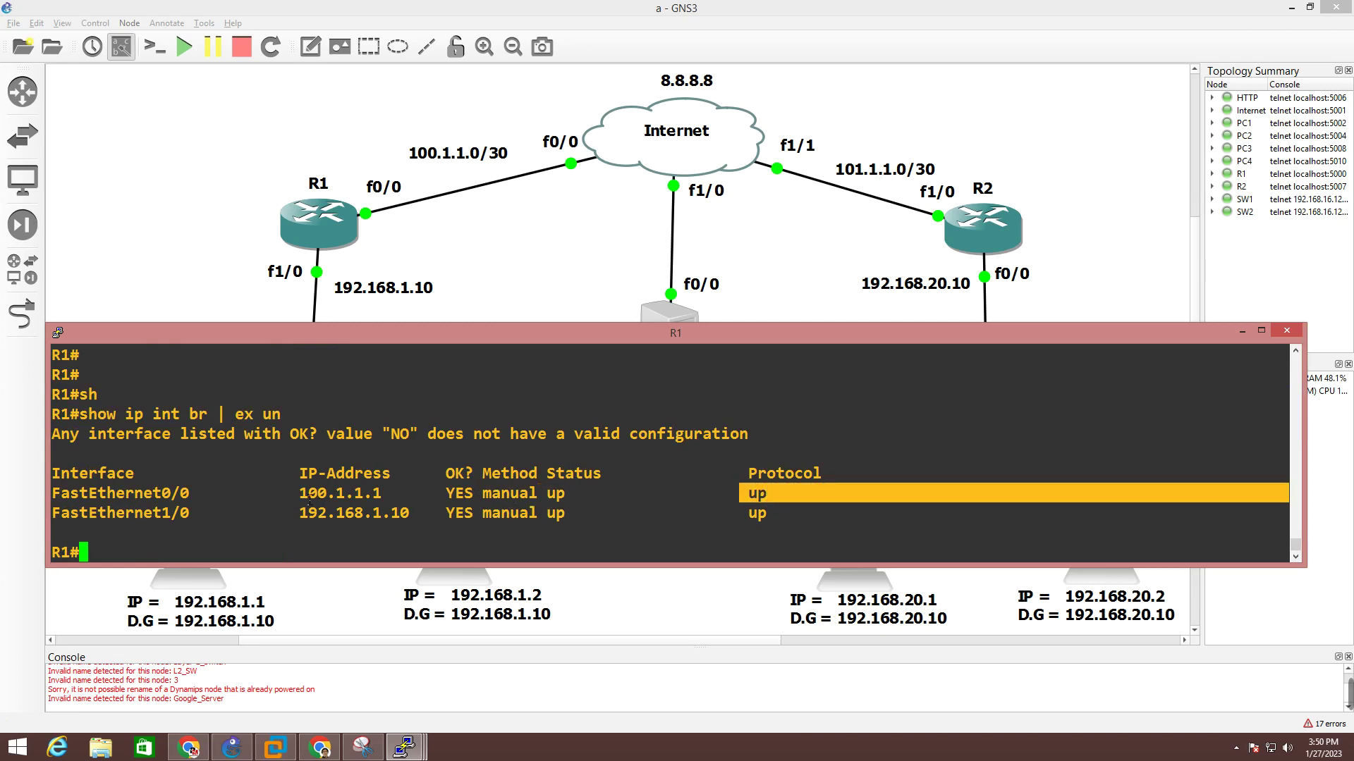
drag(309, 496, 518, 494)
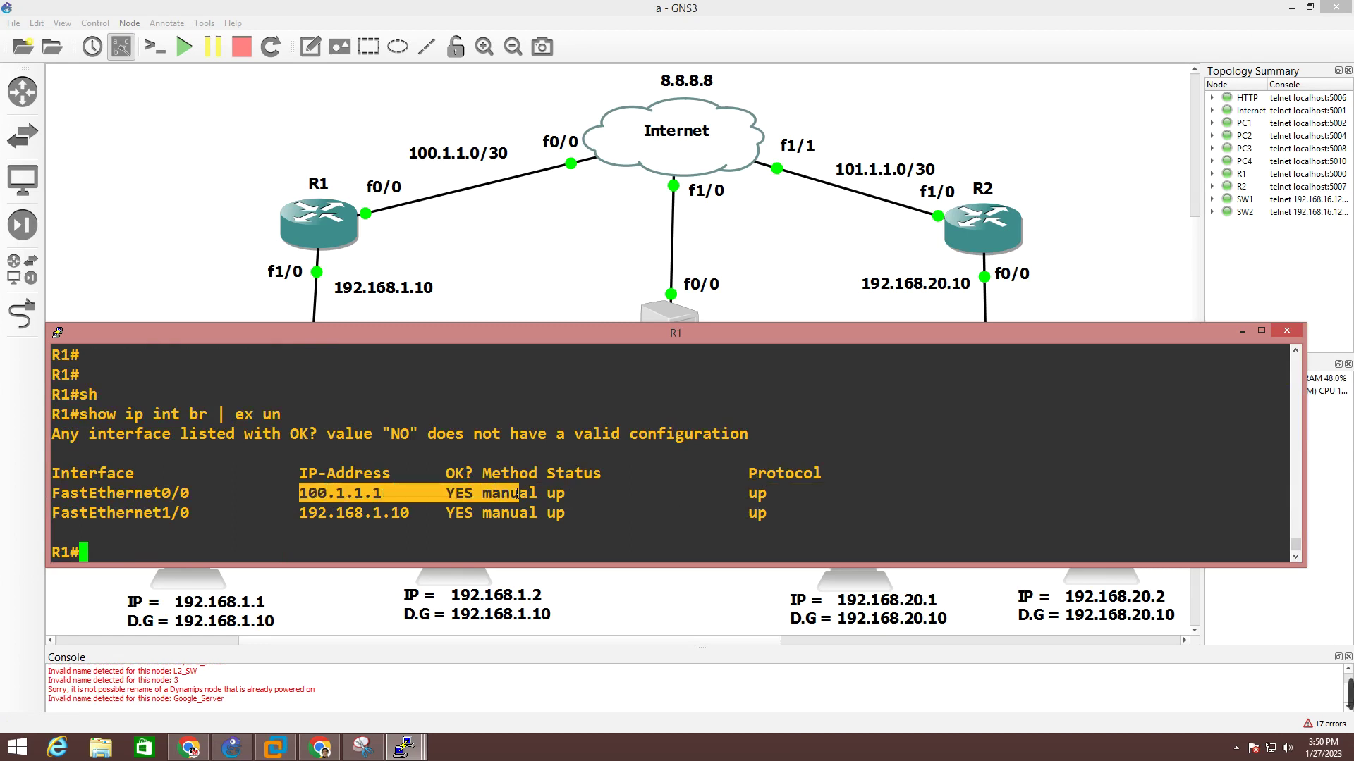
click(452, 492)
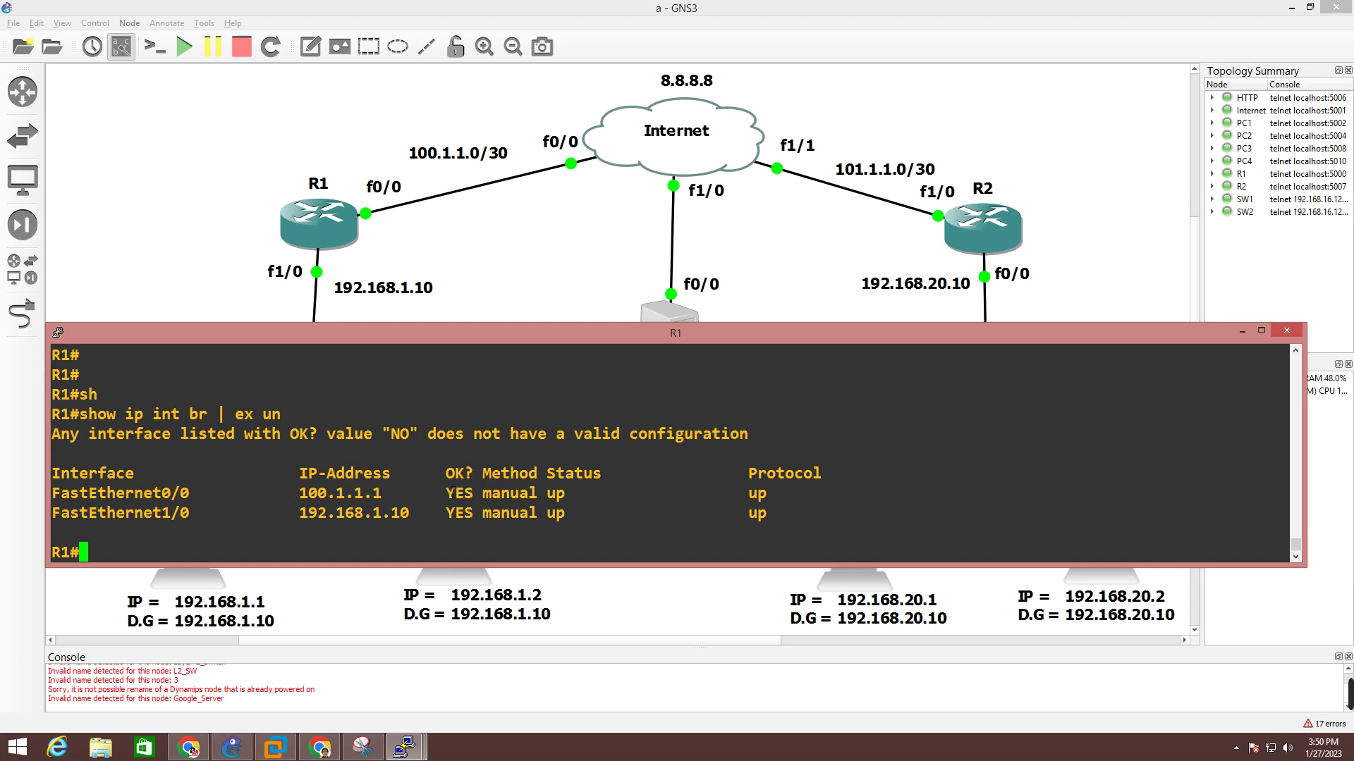
- Run "show cdp neighbors" on R1 and examine the neighbouring device and its local interface
key(Return)
text(sh)
key(Tab)
text(cd)
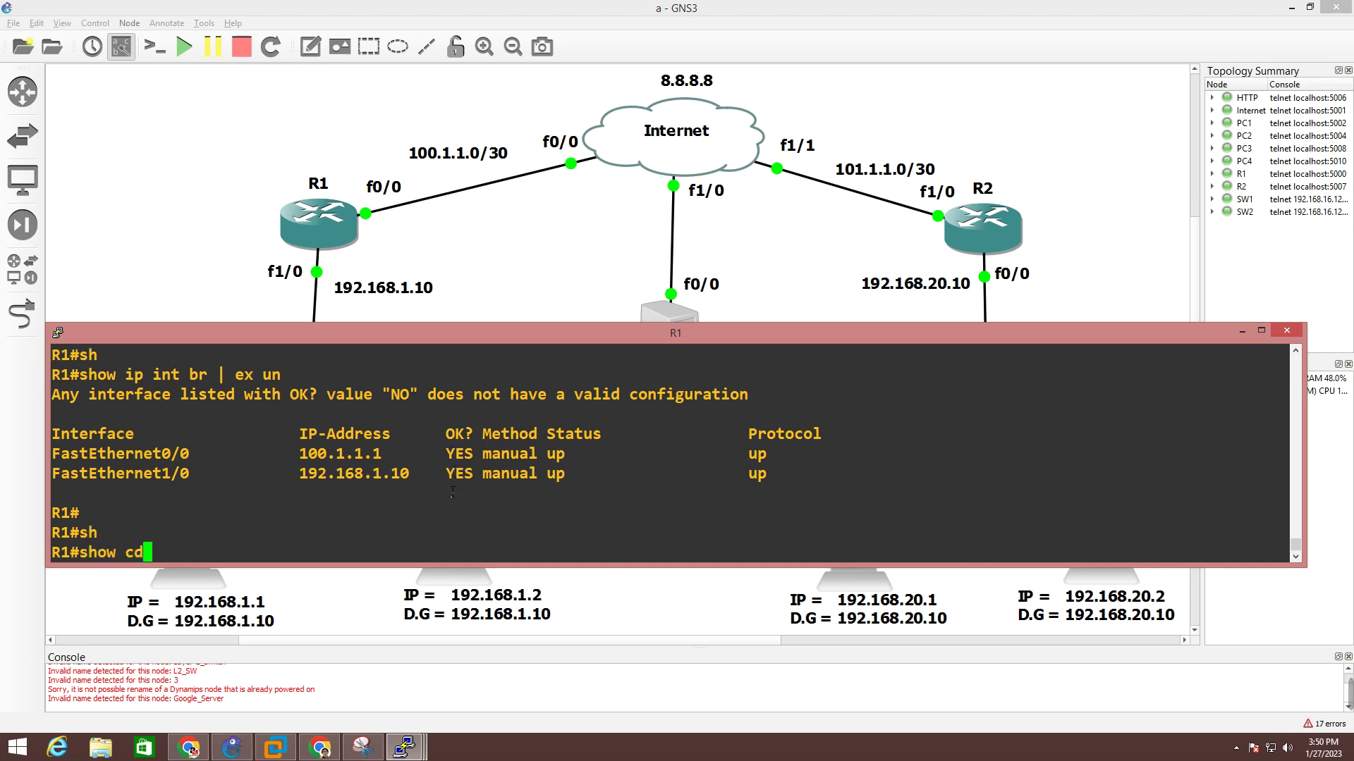
key(Tab)
text(nei)
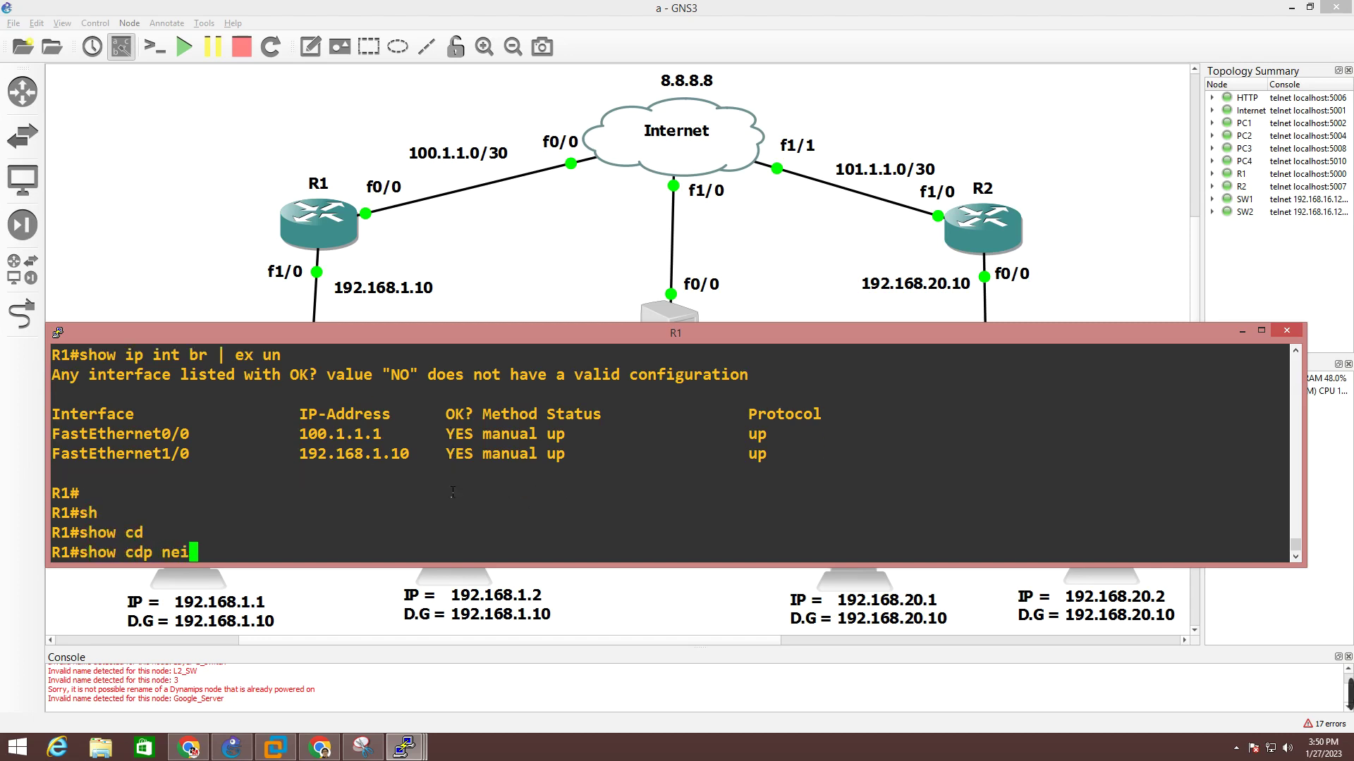
key(Tab)
key(Return)
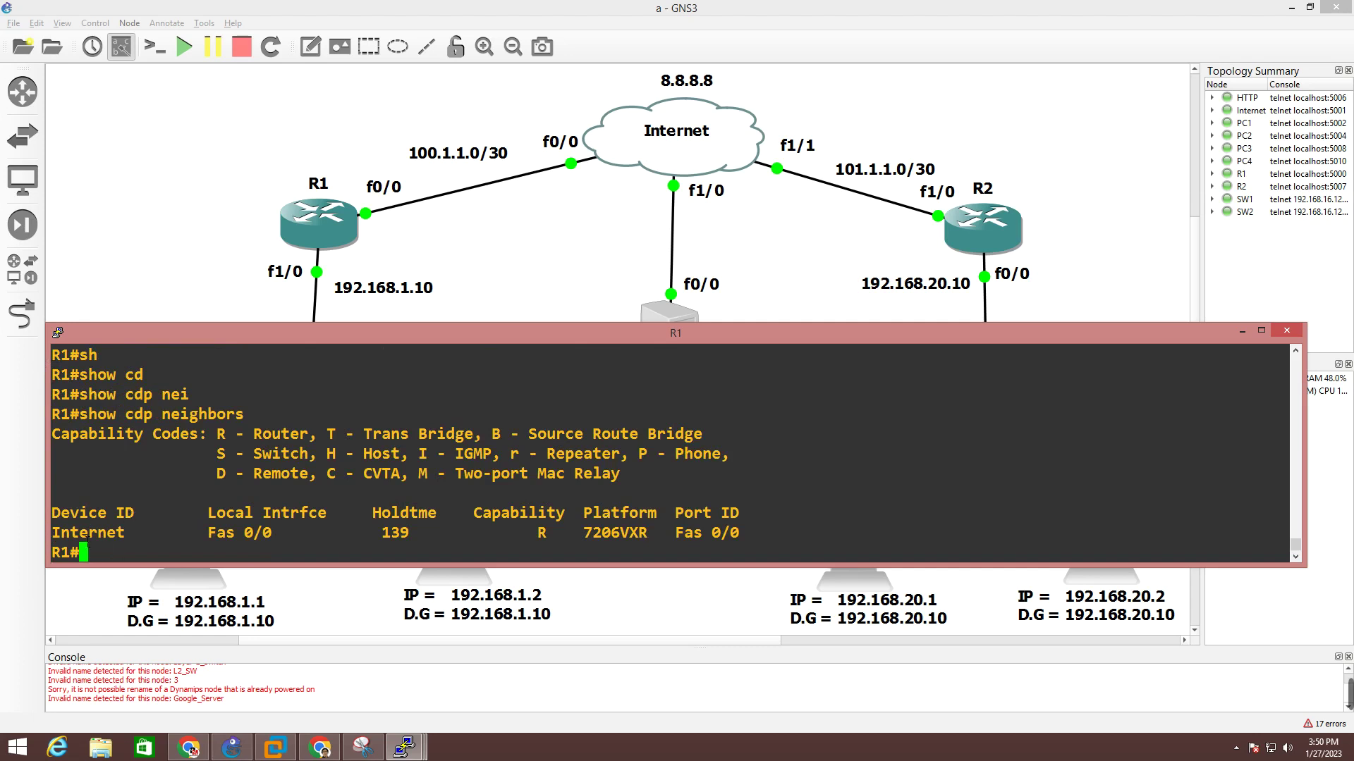
drag(70, 535, 314, 538)
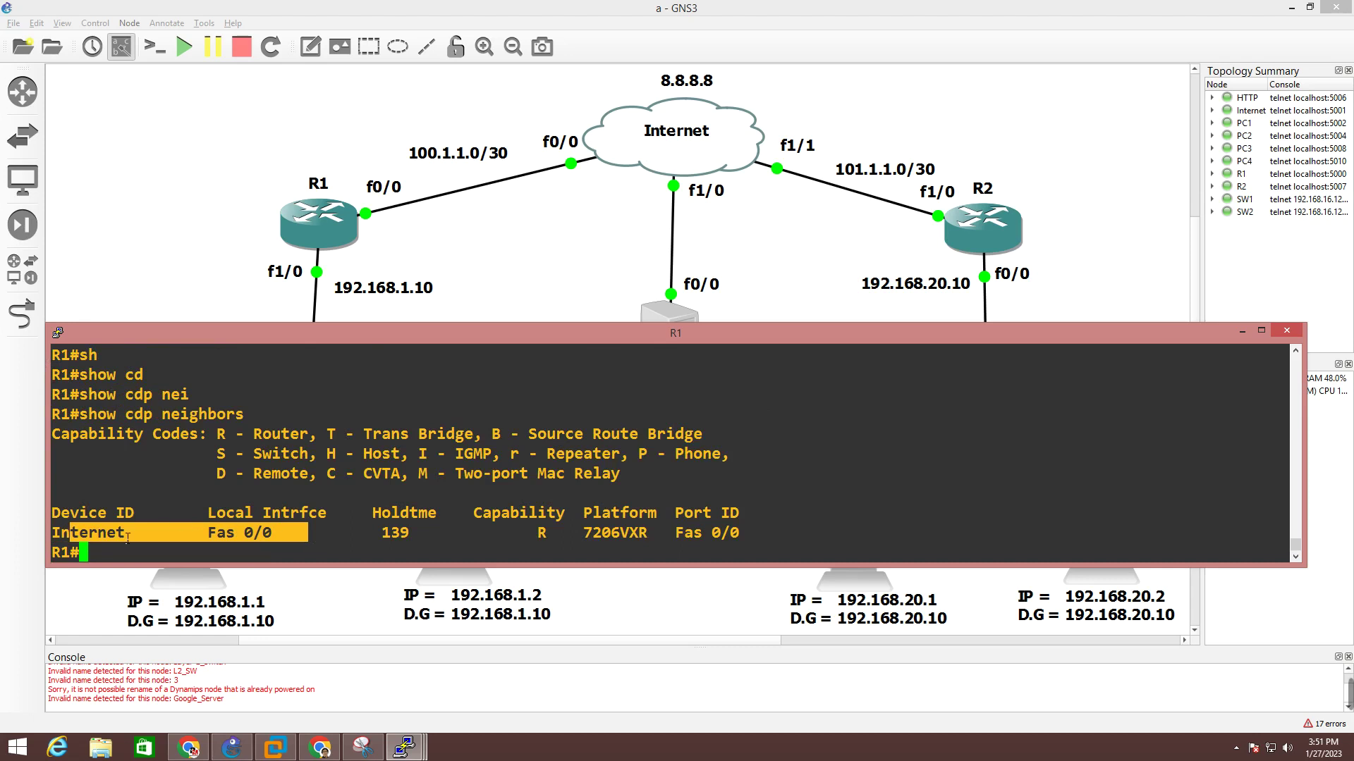
click(161, 525)
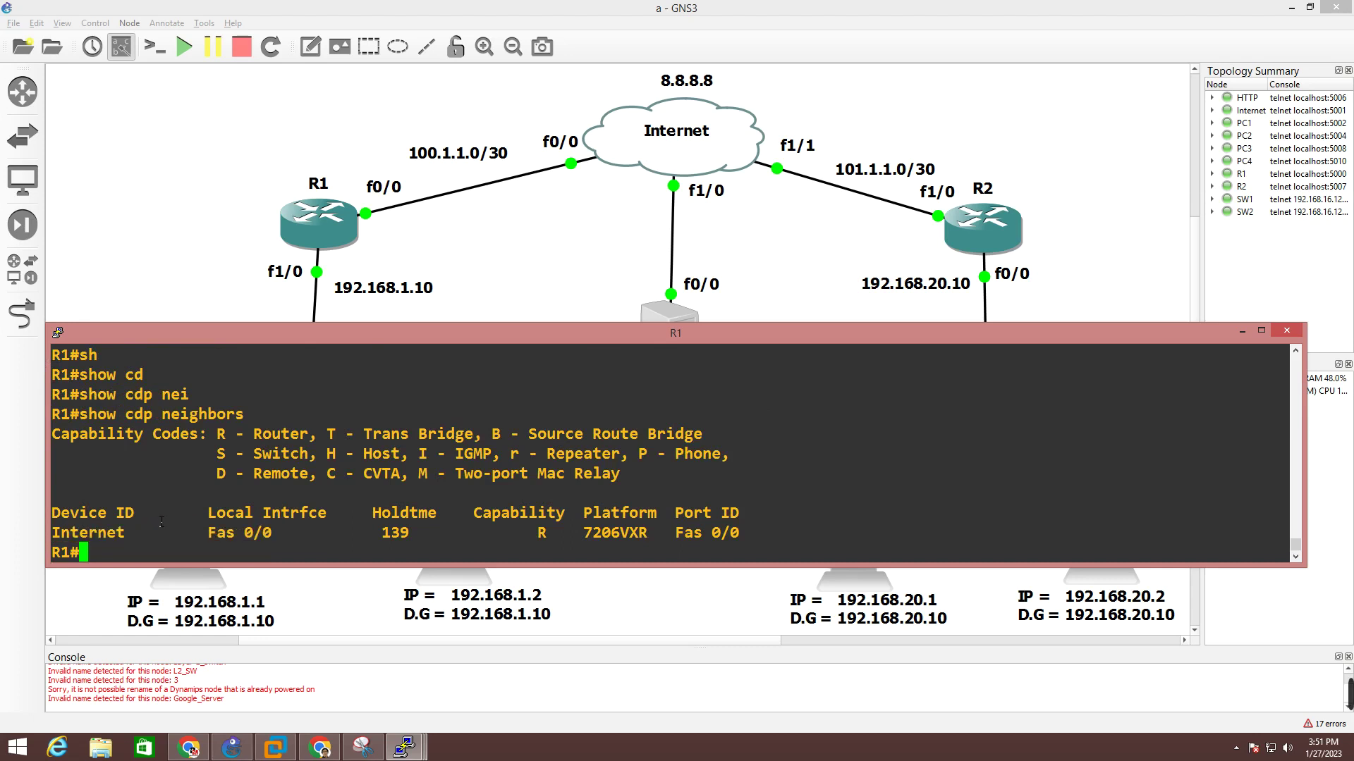
- Run "show ip route" on R1 and examine the static default route in the routing table
key(Return)
key(Return)
key(Return)
key(Return)
key(Return)
key(Return)
key(Return)
key(Return)
key(Return)
key(Return)
text(sh)
key(Tab)
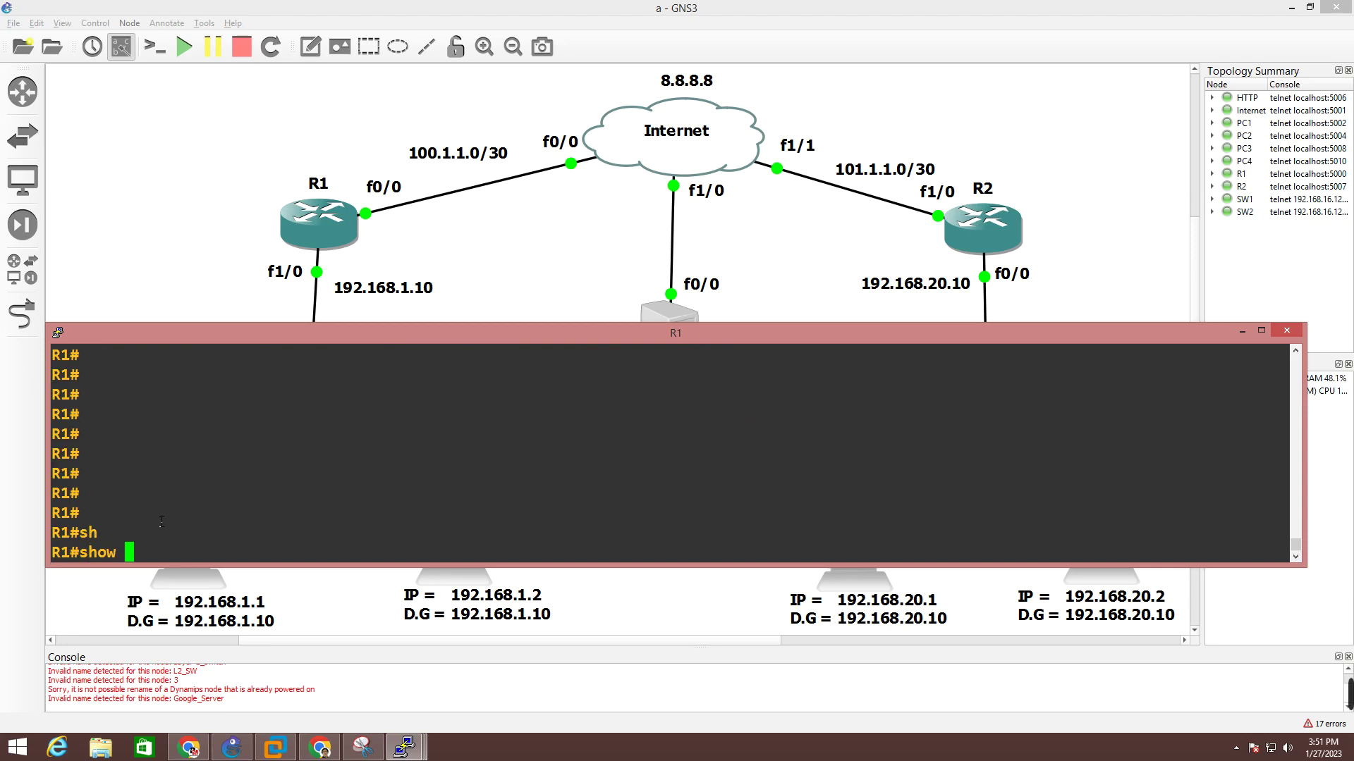
text(ip ro)
key(Tab)
key(Return)
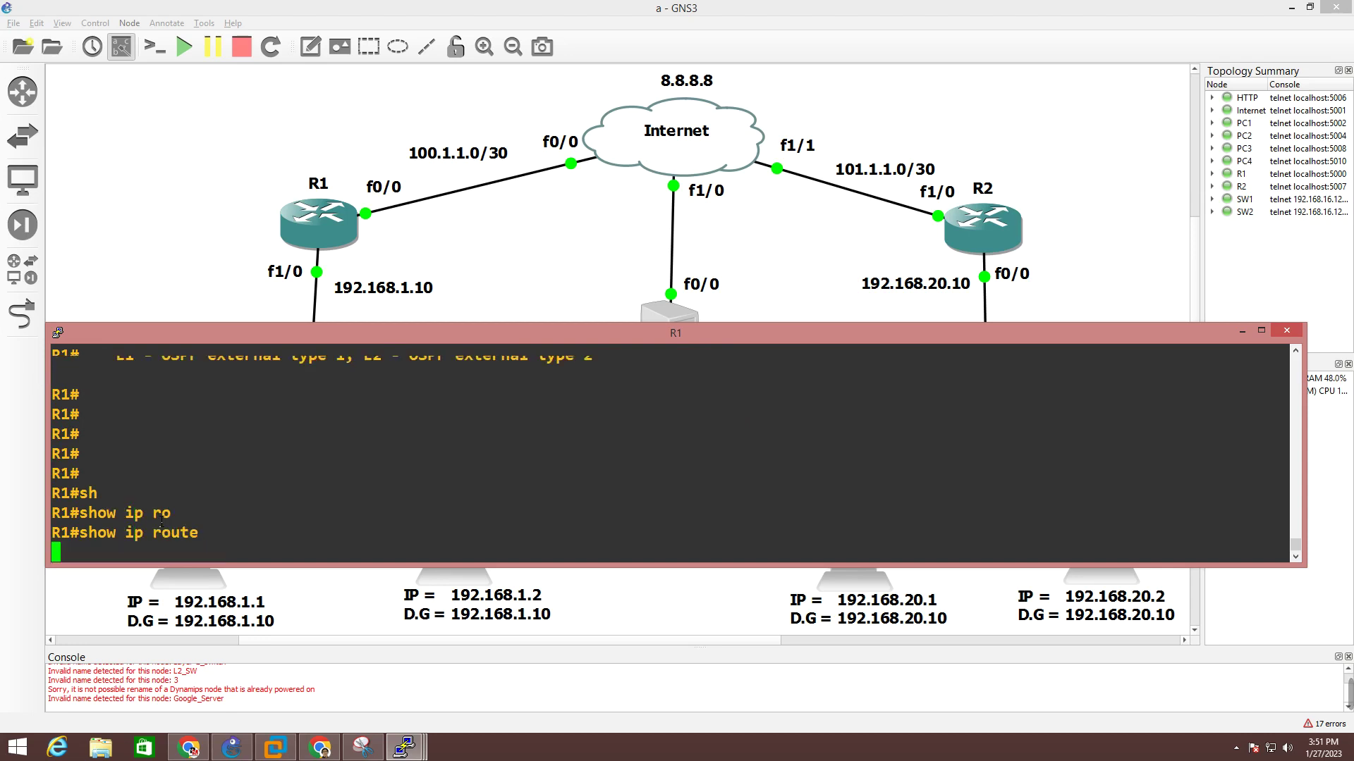
drag(62, 420, 106, 430)
click(555, 423)
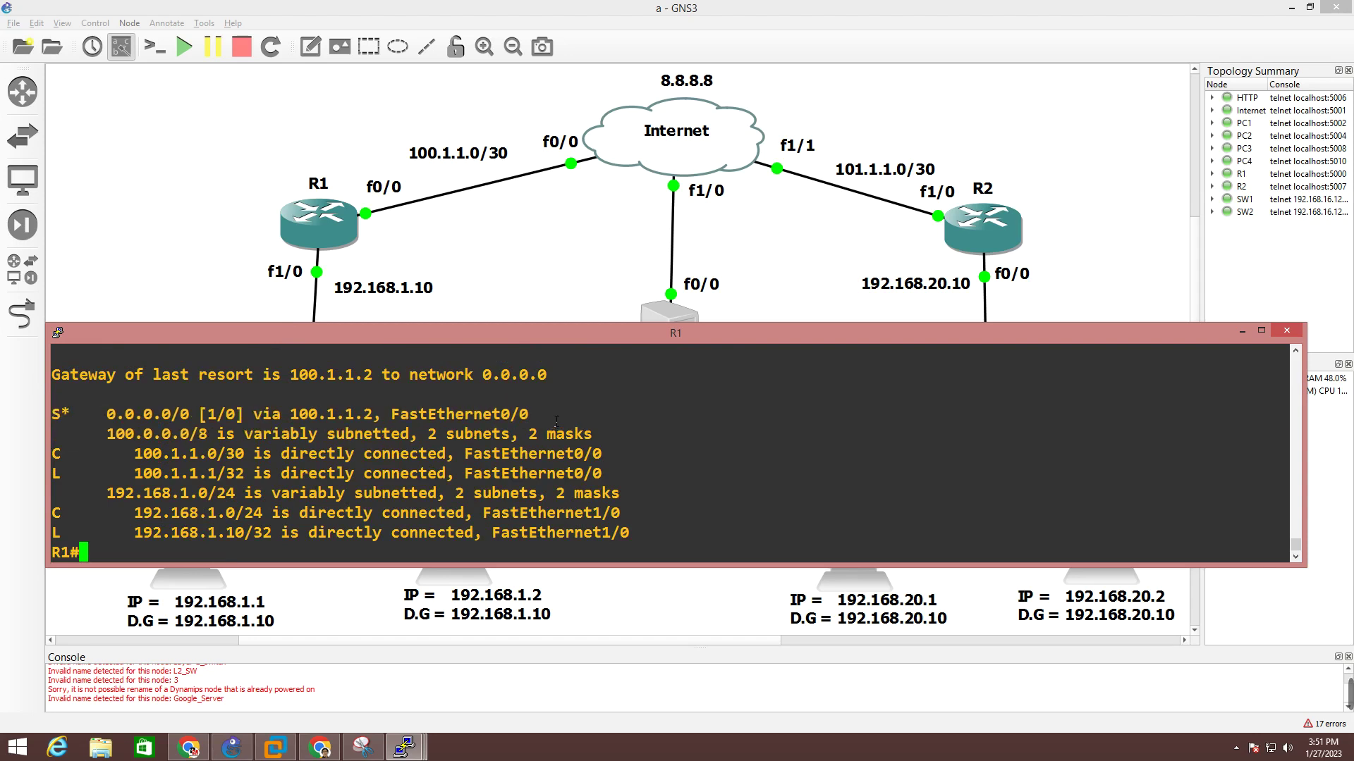
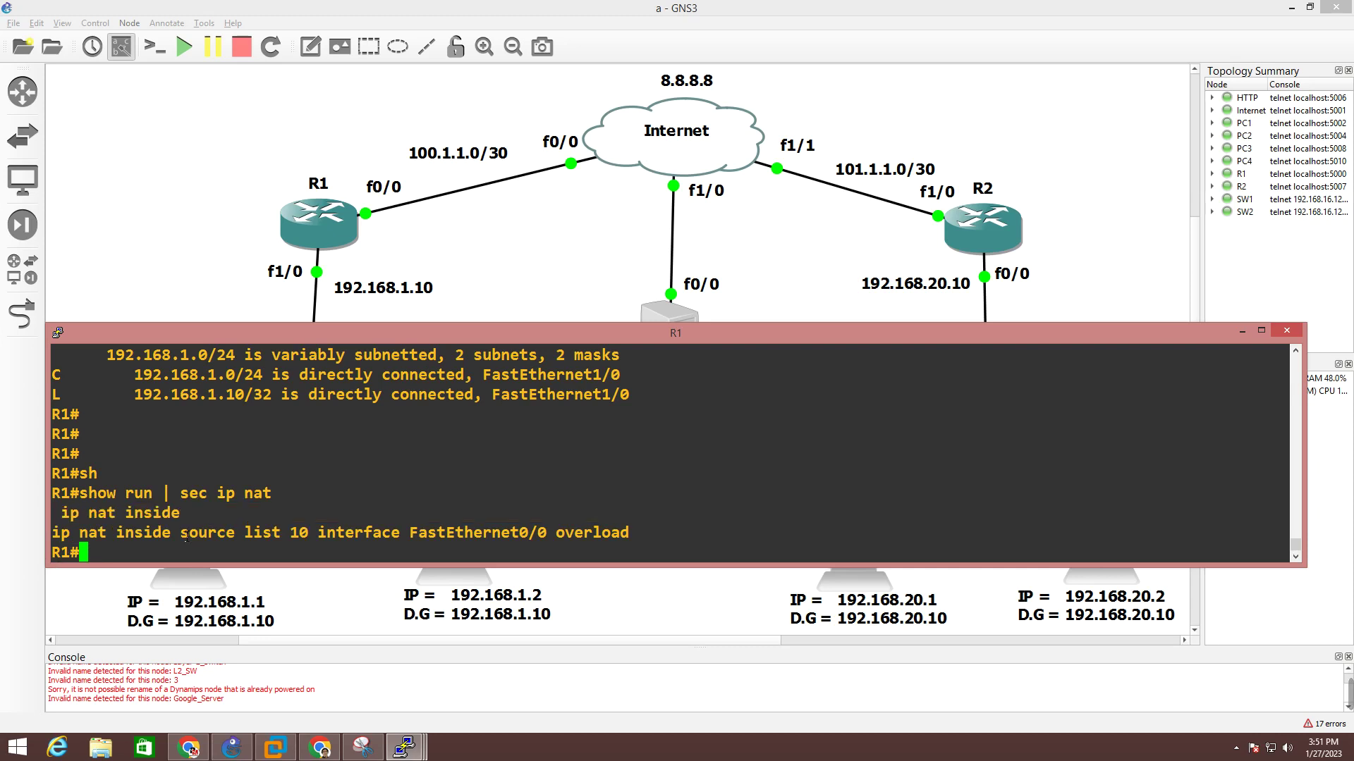
- Examine R1's NAT lines in the "show run | sec ip nat" output and enlarge the console
key(Return)
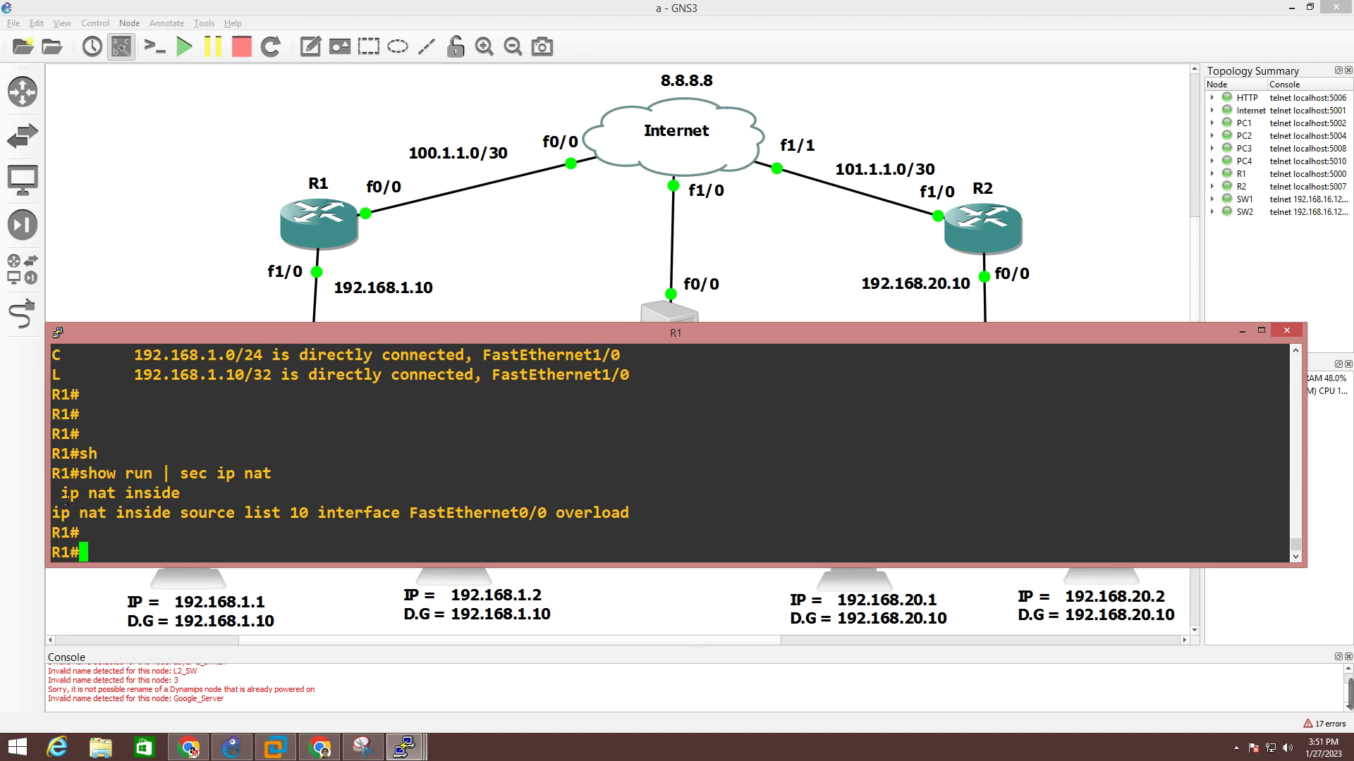
drag(66, 499, 225, 496)
click(224, 496)
click(1261, 332)
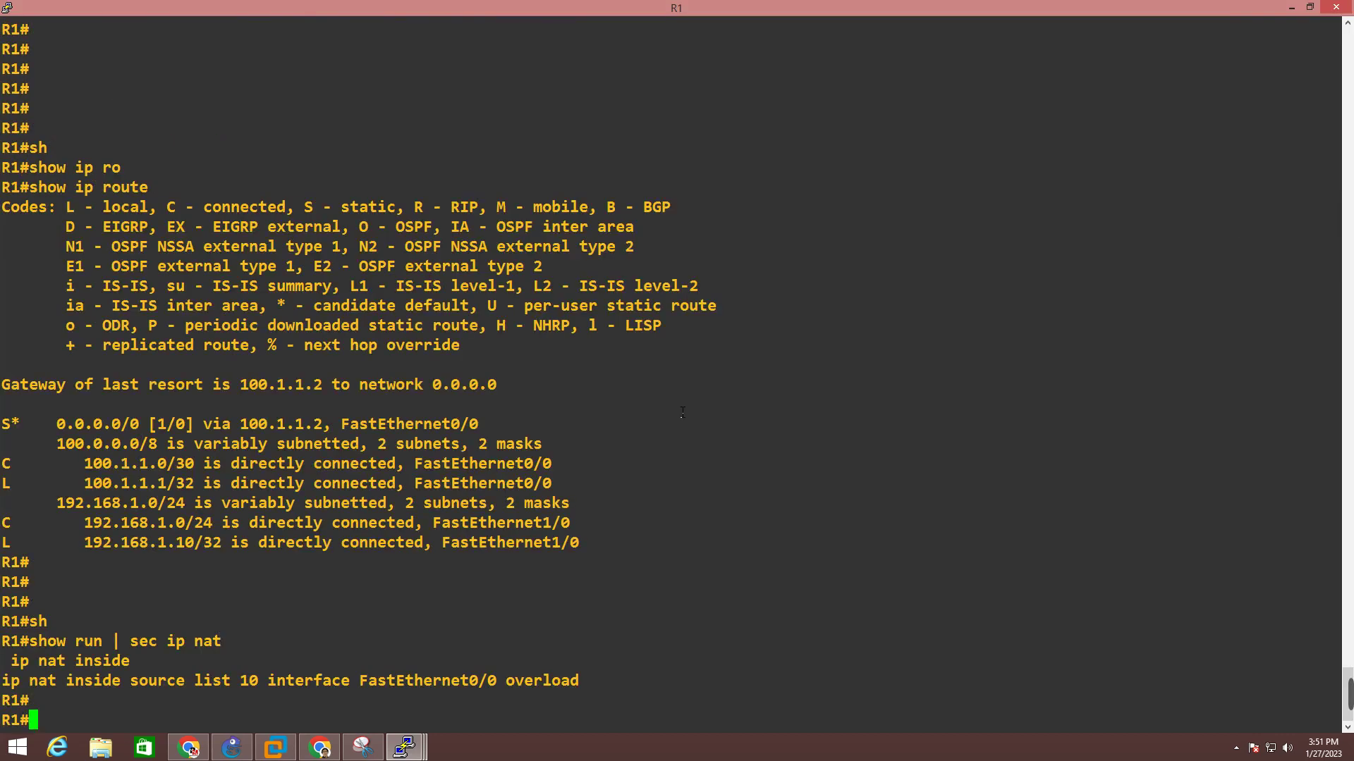
- Run "show ip int f1/0" on R1, read through the interface details and quit the paged output
key(Return)
key(Return)
key(Return)
key(Return)
key(Return)
key(Return)
key(Return)
key(Return)
key(Return)
key(Return)
key(Return)
key(Return)
key(Return)
key(Return)
key(Return)
key(Return)
key(Return)
key(Return)
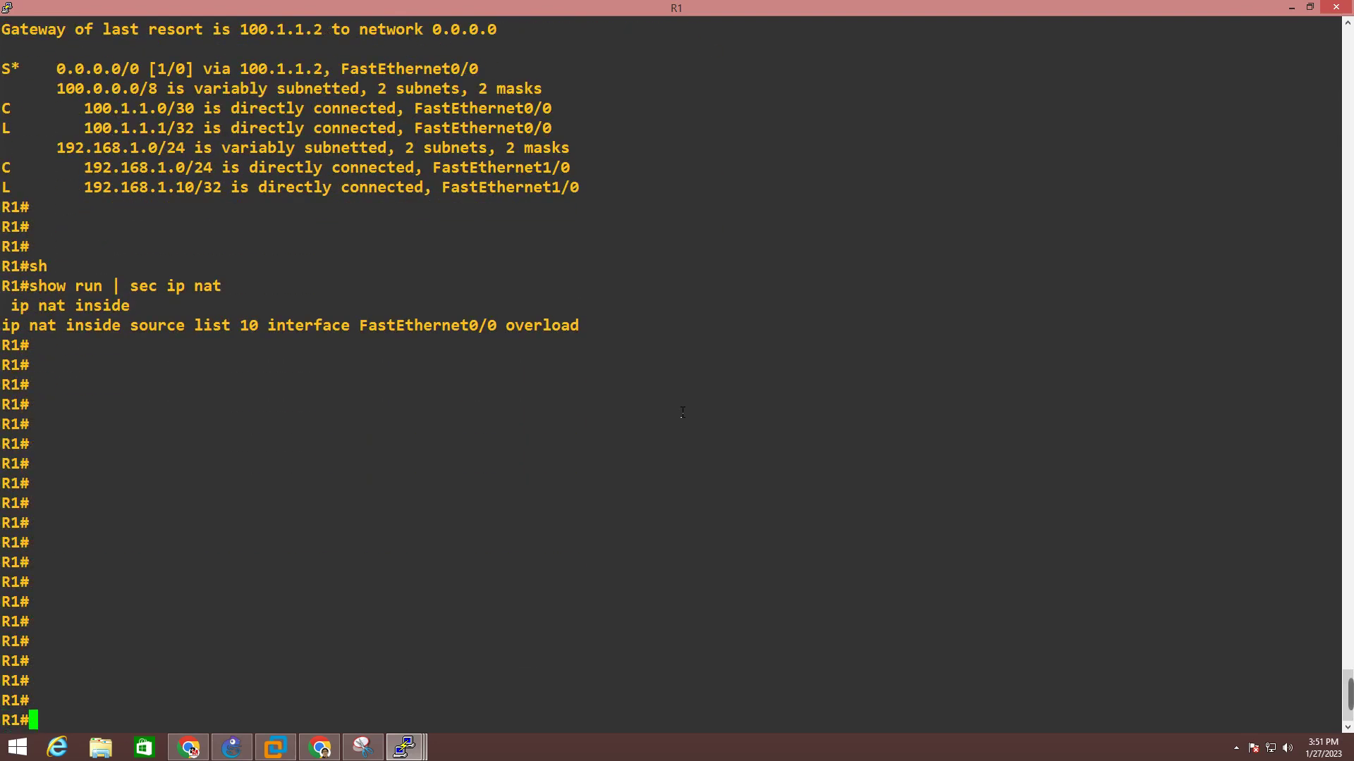
text(sh)
key(Tab)
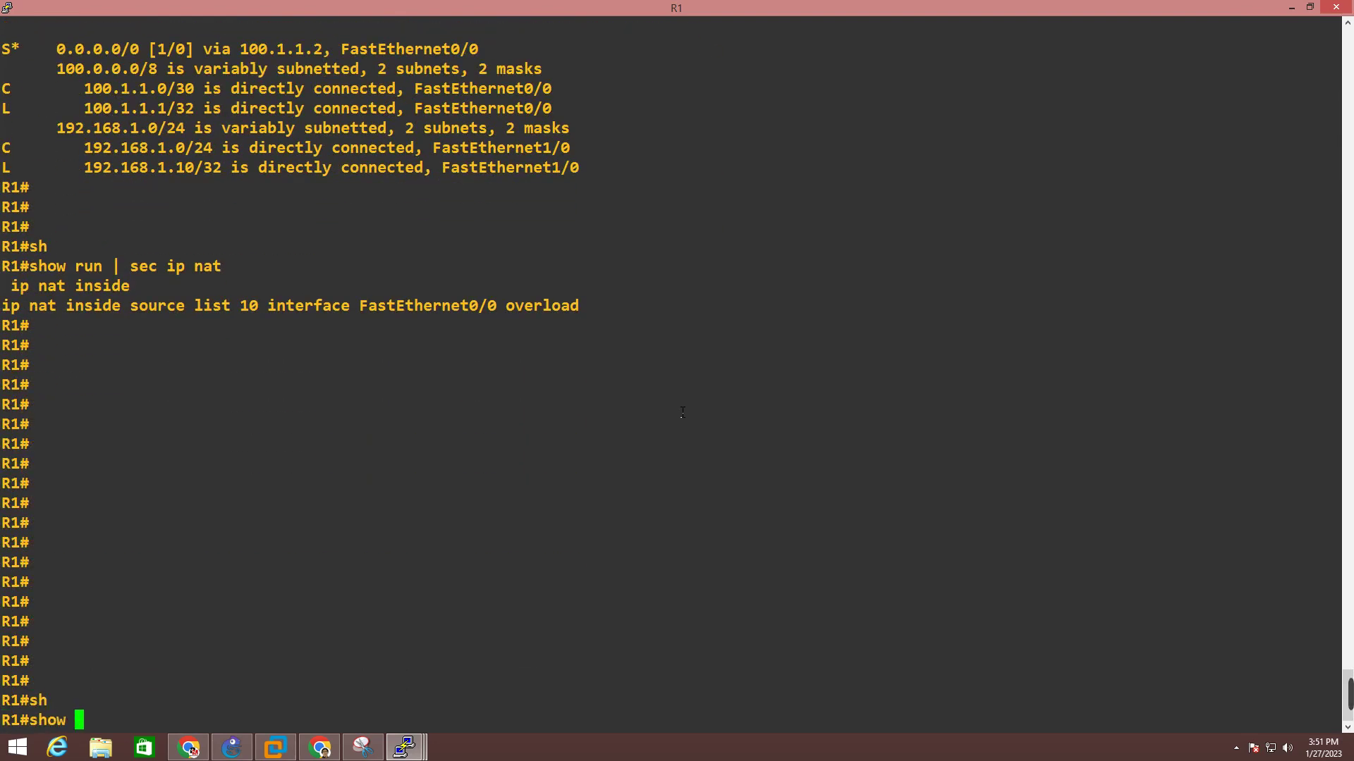
text(ip int f)
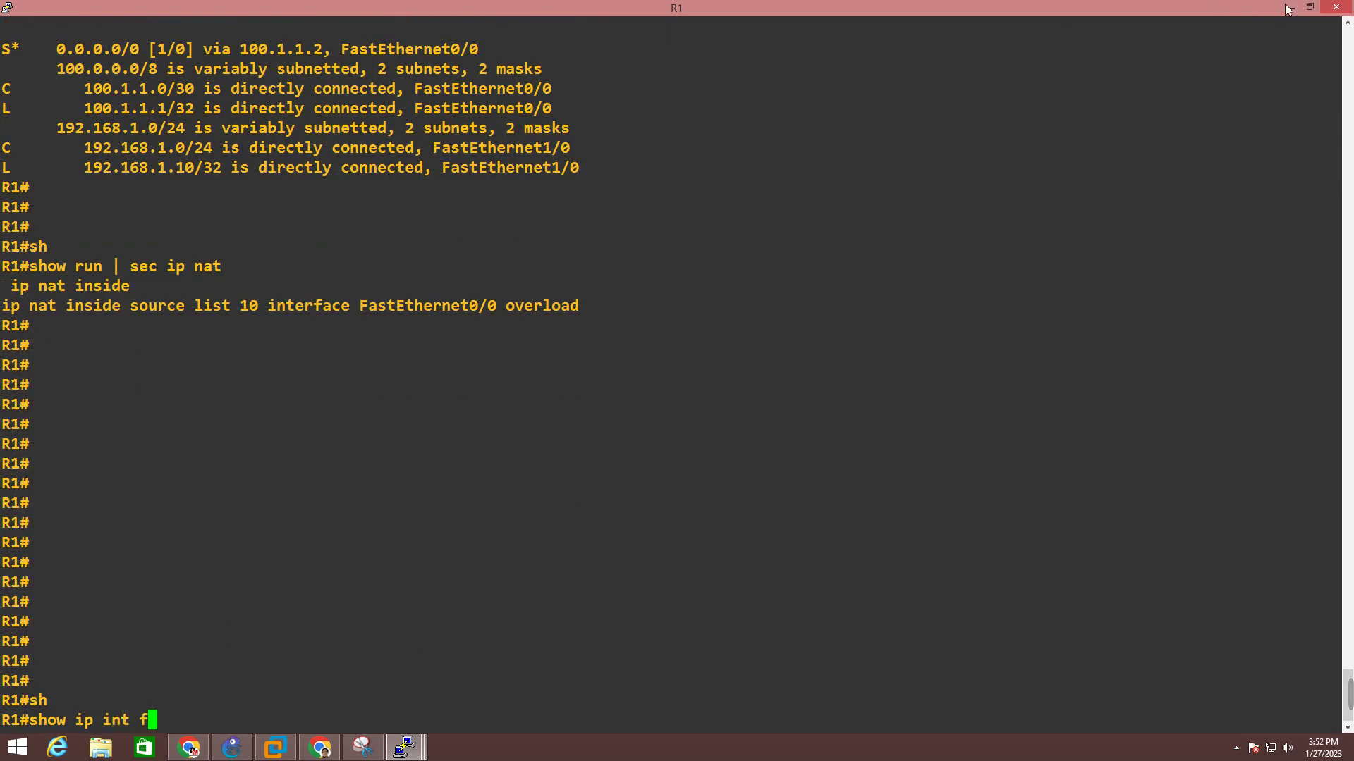
click(1310, 8)
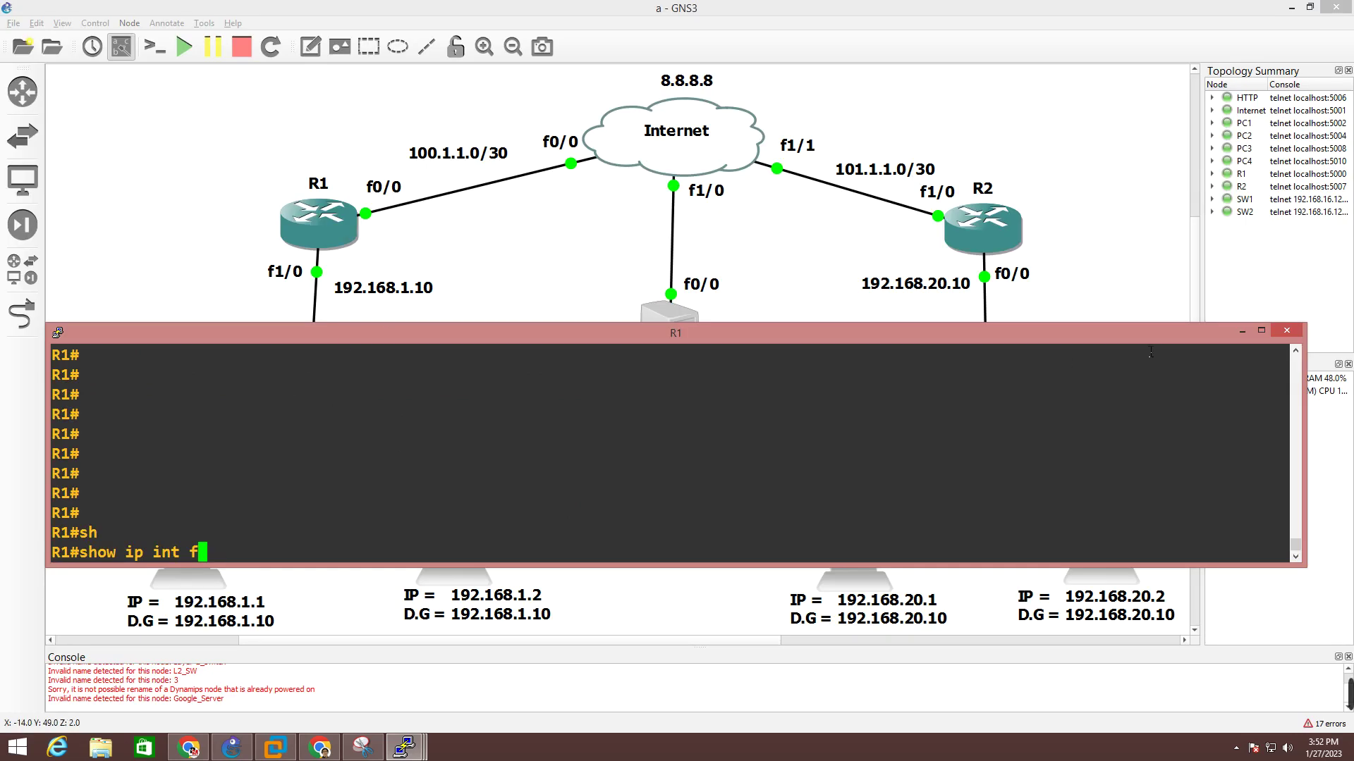
click(1261, 331)
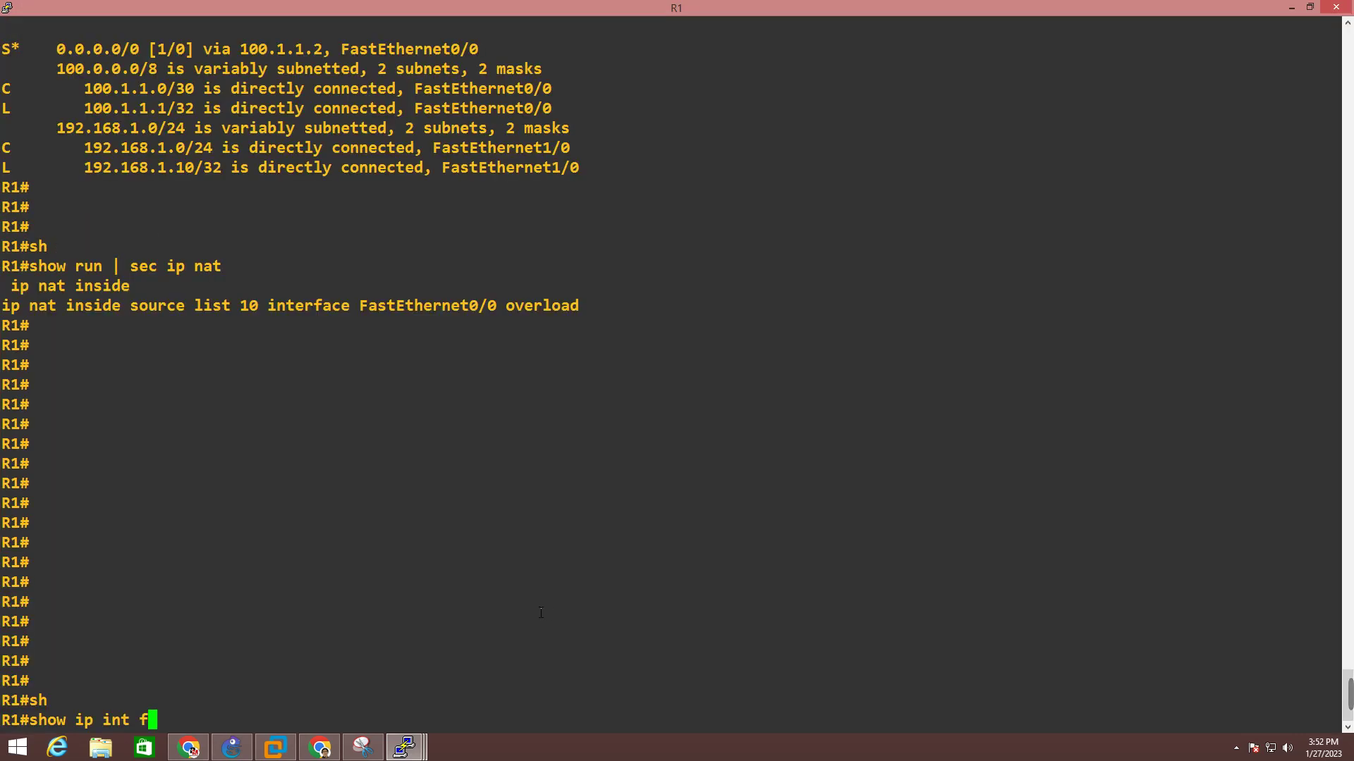
text(1/0)
key(Return)
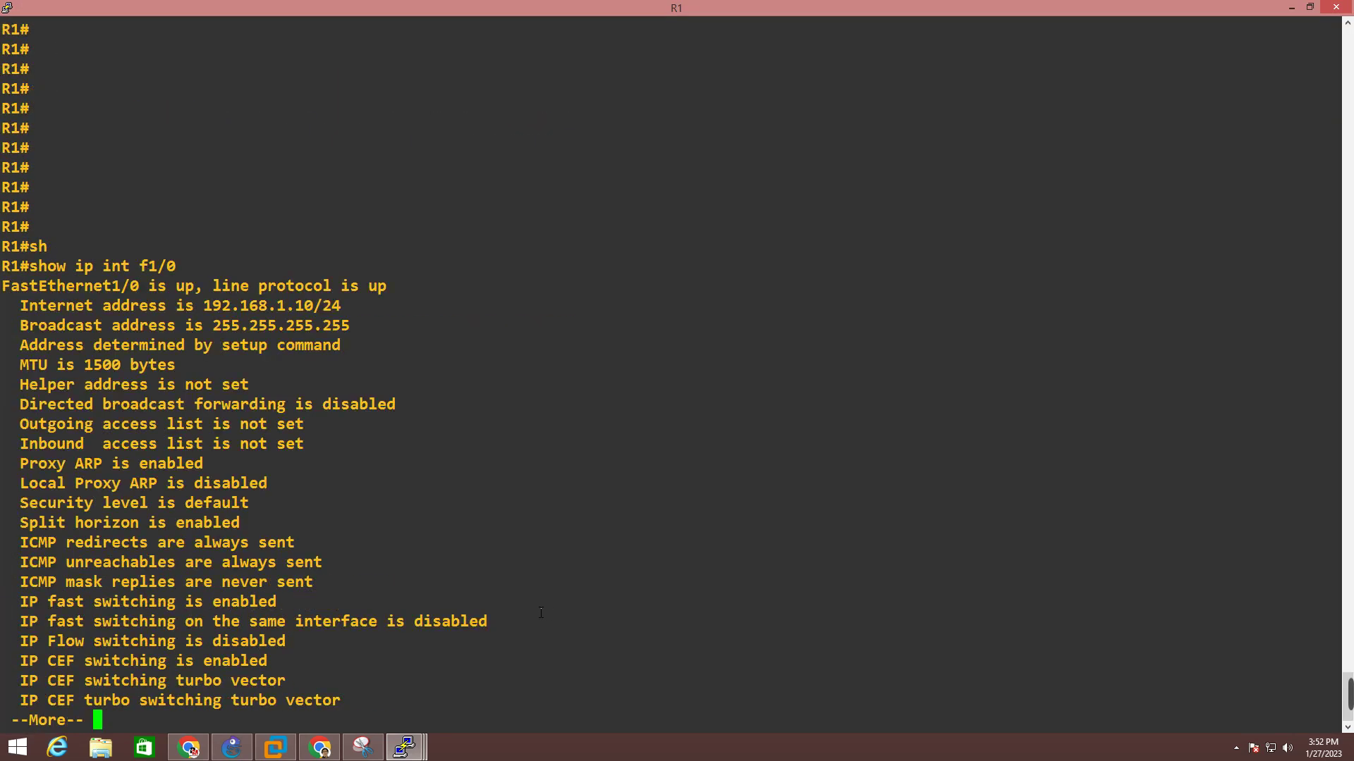
key(Return)
key(Return)
key(Return)
key(Return)
key(Return)
key(Return)
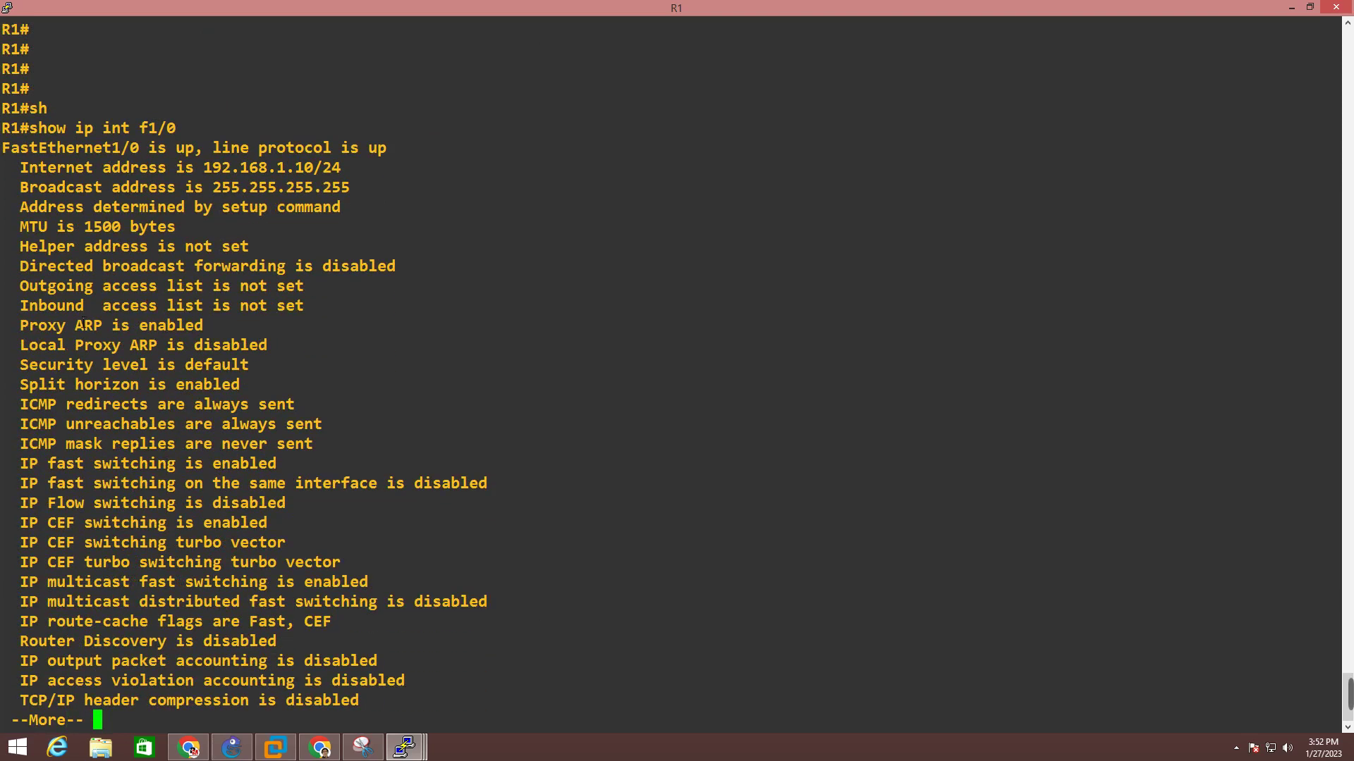
key(q)
- Run "show running-config interface f1/0" on R1 to check the NAT setting on that interface
key(Return)
key(Return)
key(Return)
text(\sh)
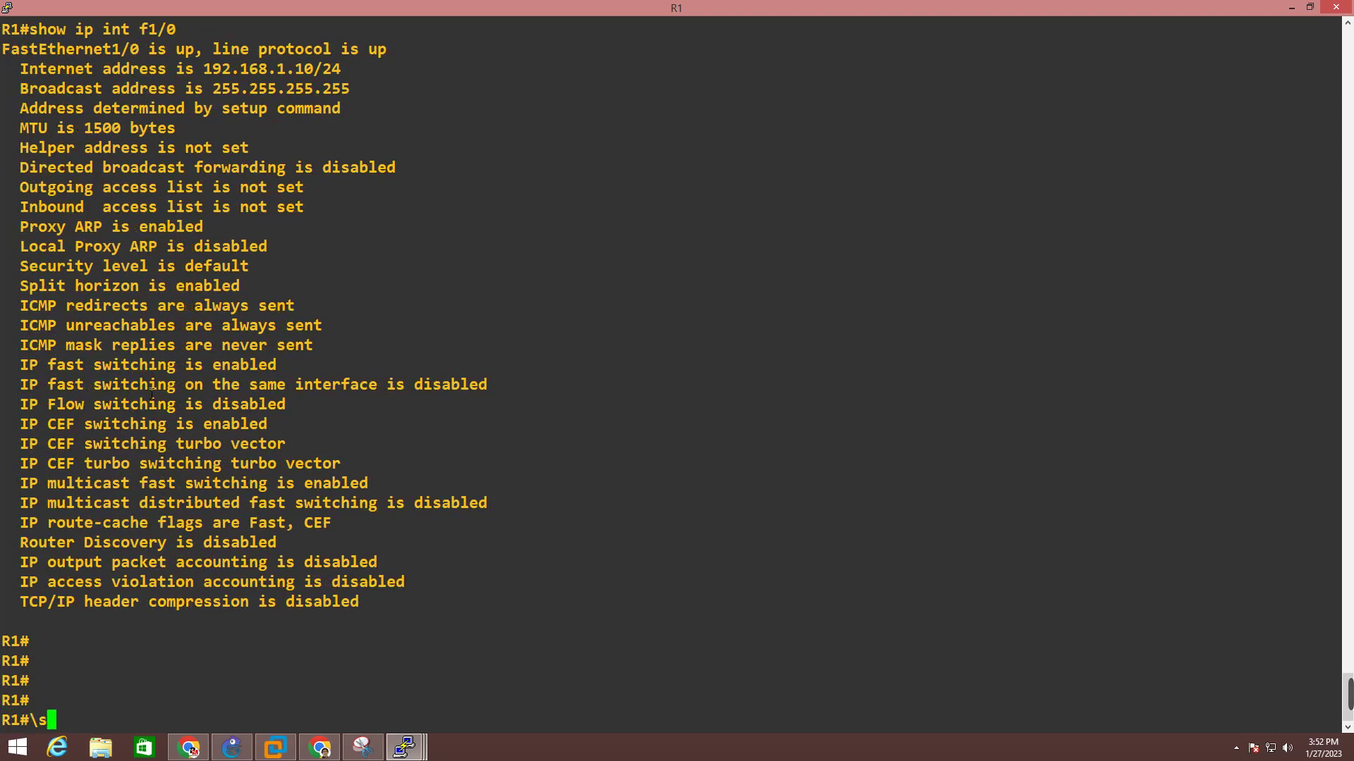
key(Tab)
key(BackSpace)
key(BackSpace)
key(BackSpace)
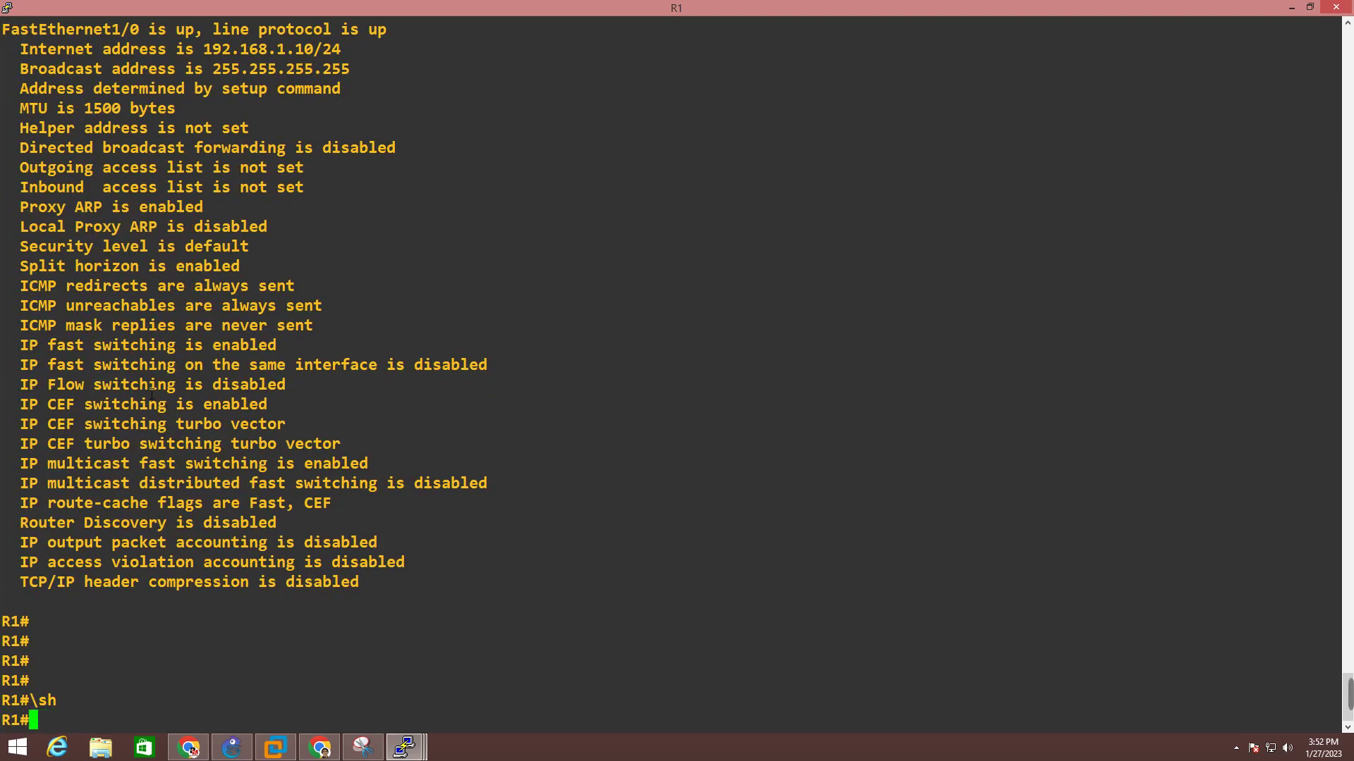
text(sh)
key(Tab)
text(run)
key(Tab)
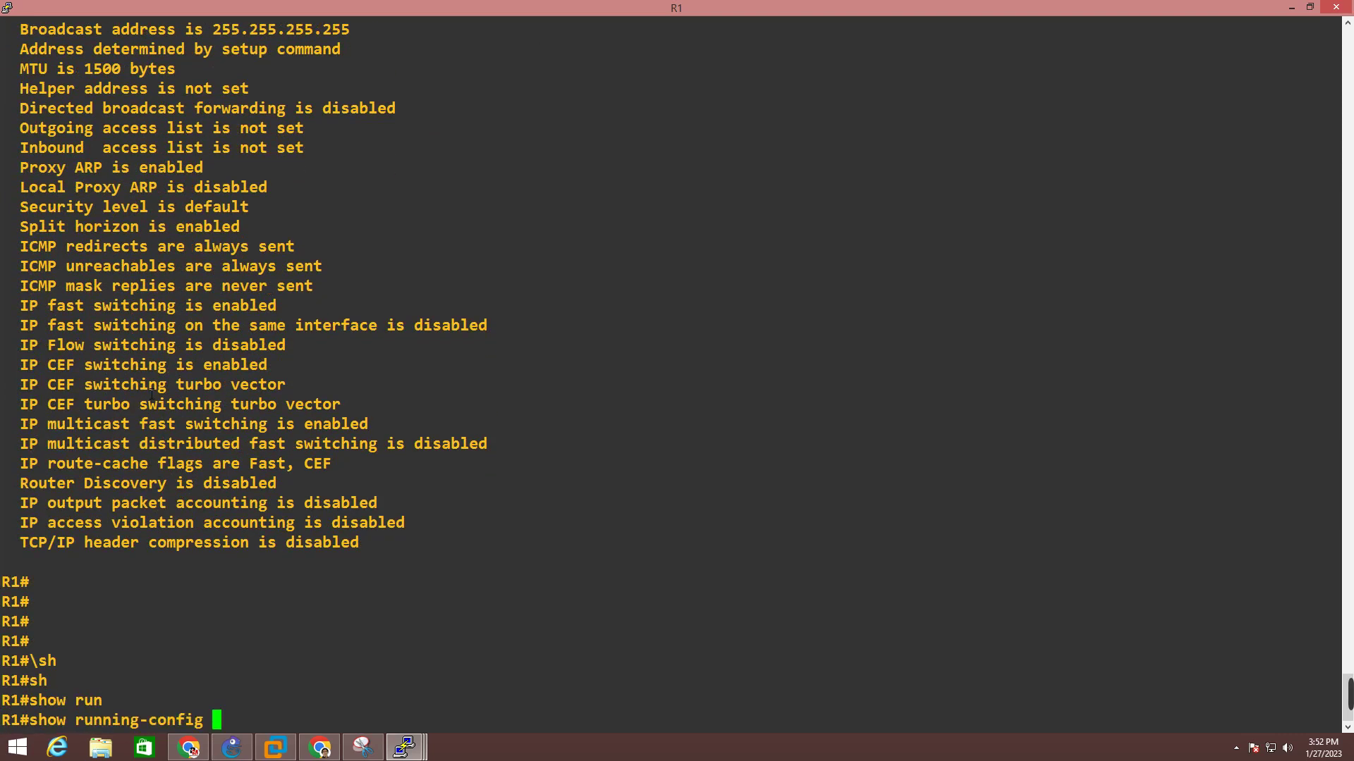
text(int)
key(Tab)
text(f)
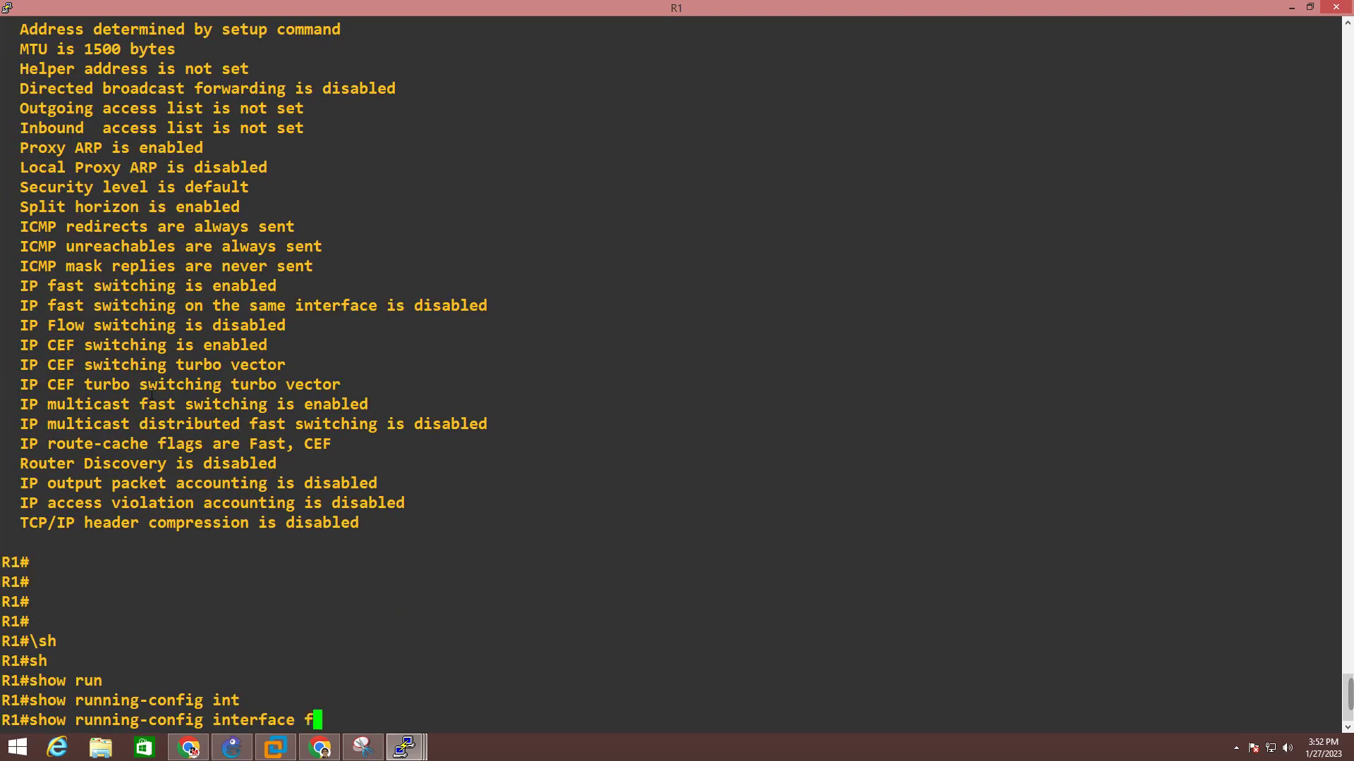
text(1/0)
key(Return)
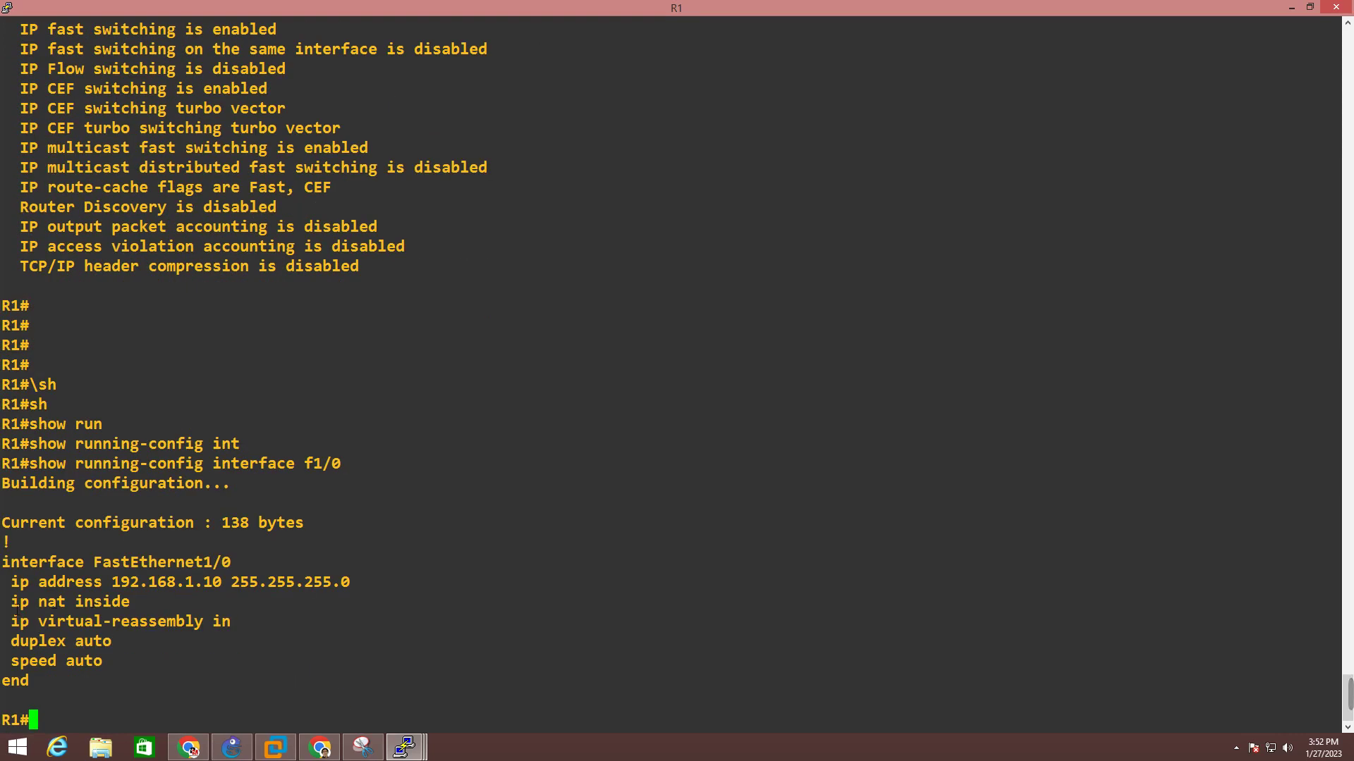
- Examine the NAT line in the displayed running configuration of R1's interface f1/0
drag(3, 603, 167, 606)
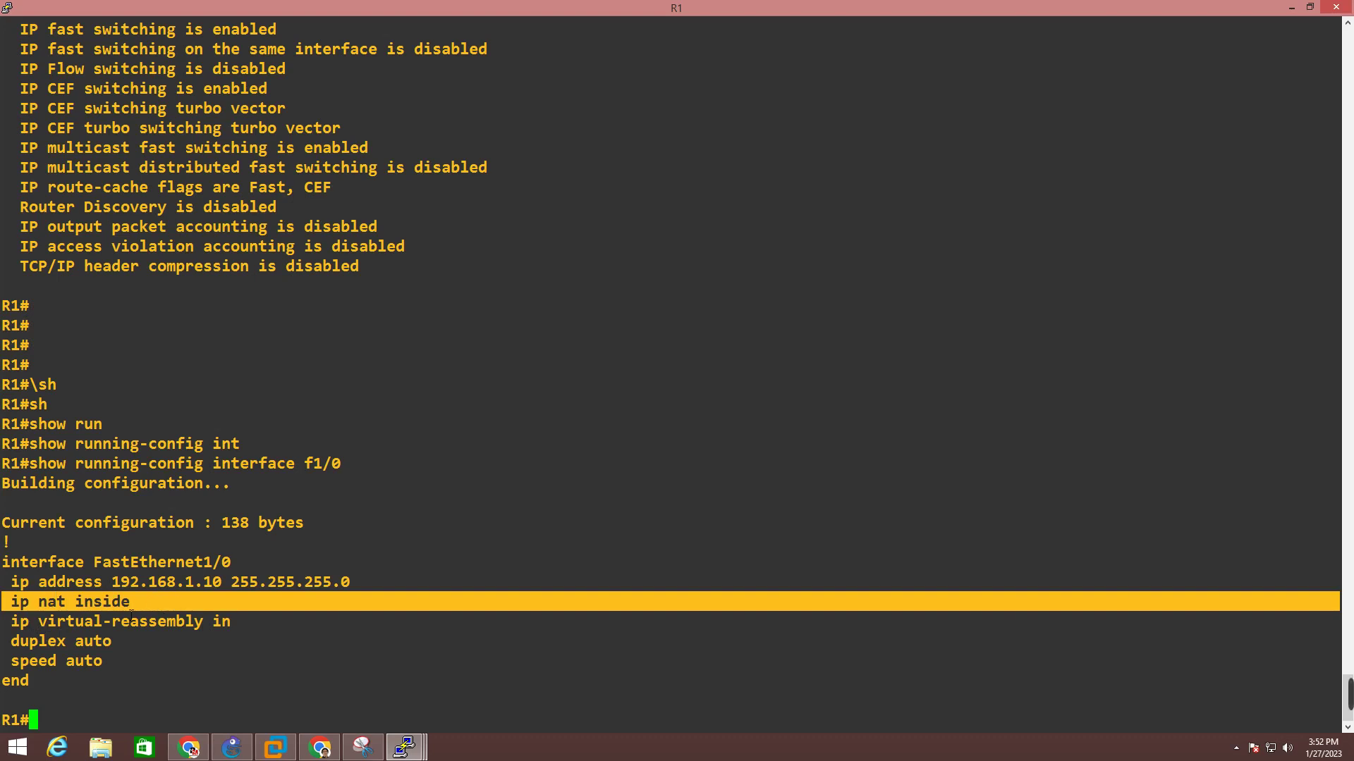
click(148, 608)
key(Return)
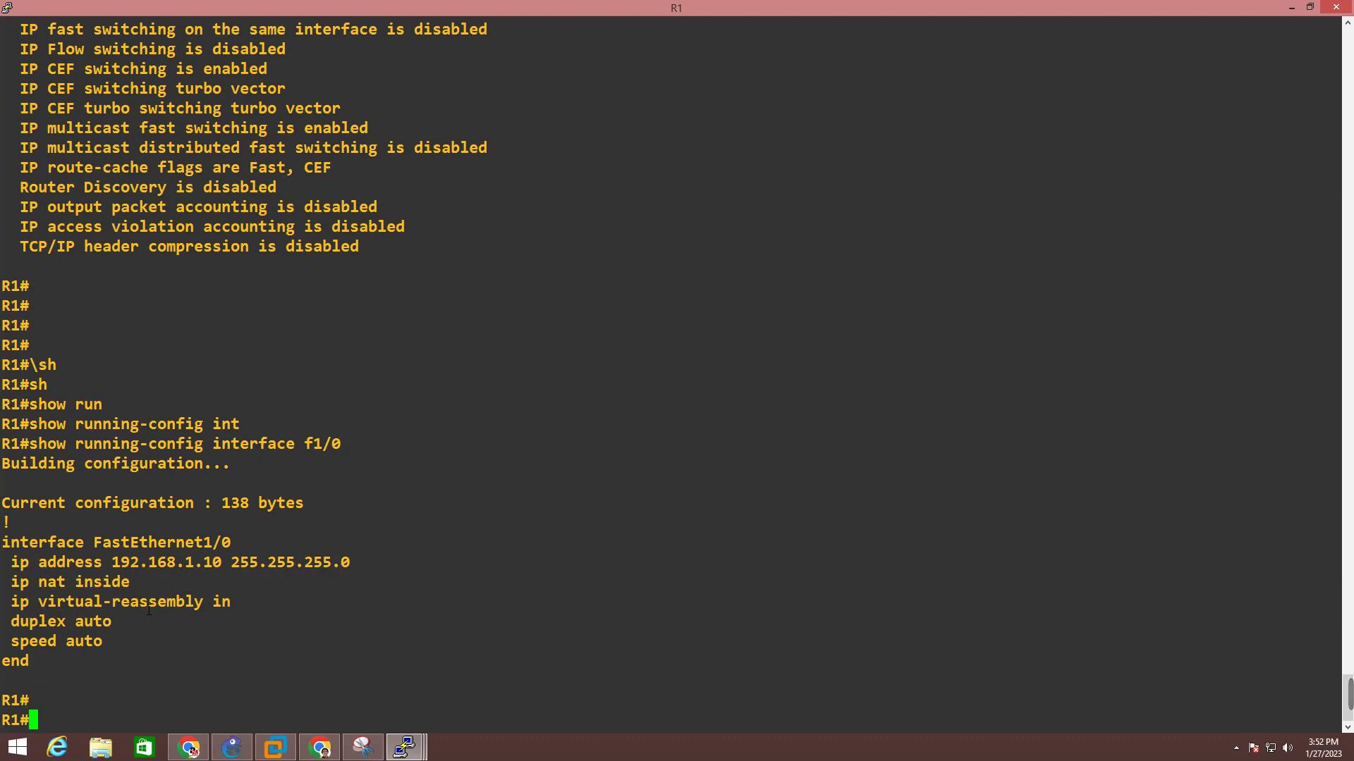
- Run "show running-config interface f0/0" on R1 and check the output for a NAT setting
key(Up)
key(BackSpace)
key(BackSpace)
key(BackSpace)
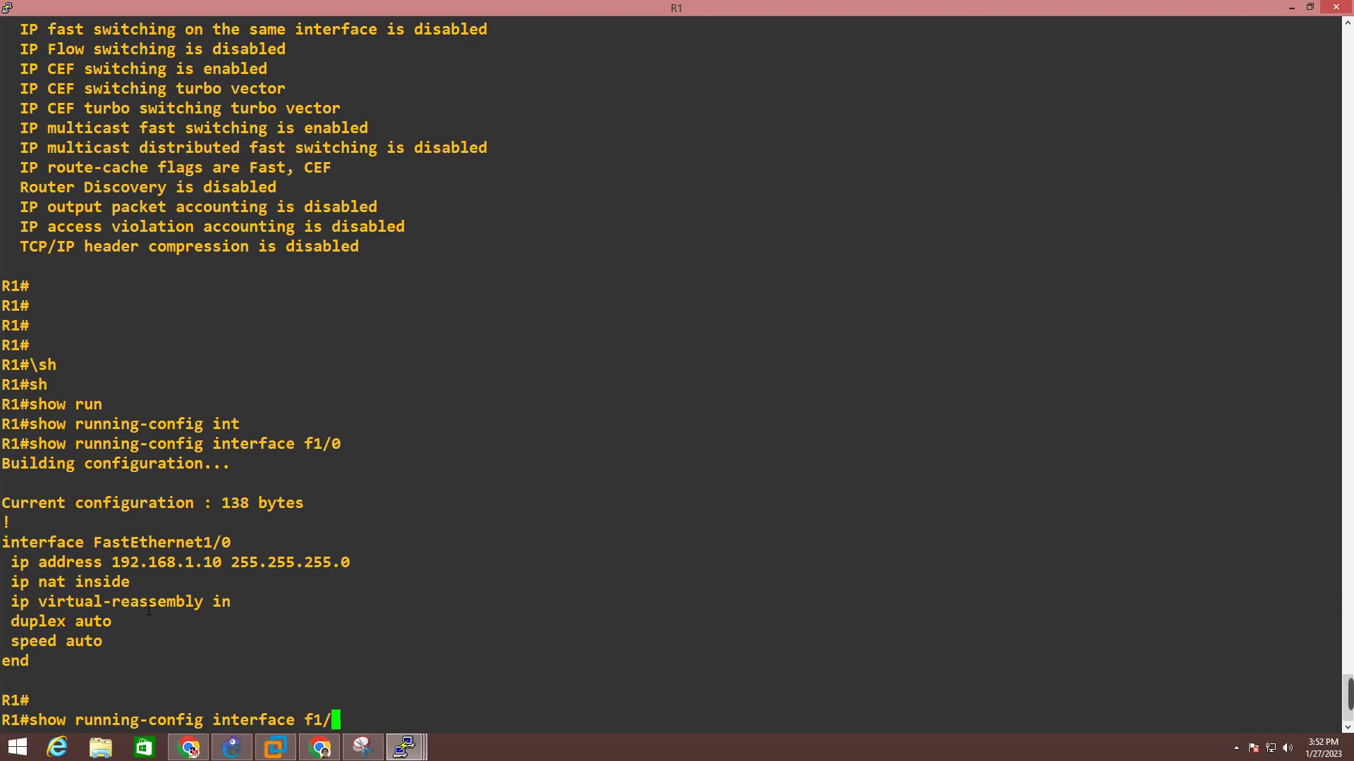
text(0/0)
key(Return)
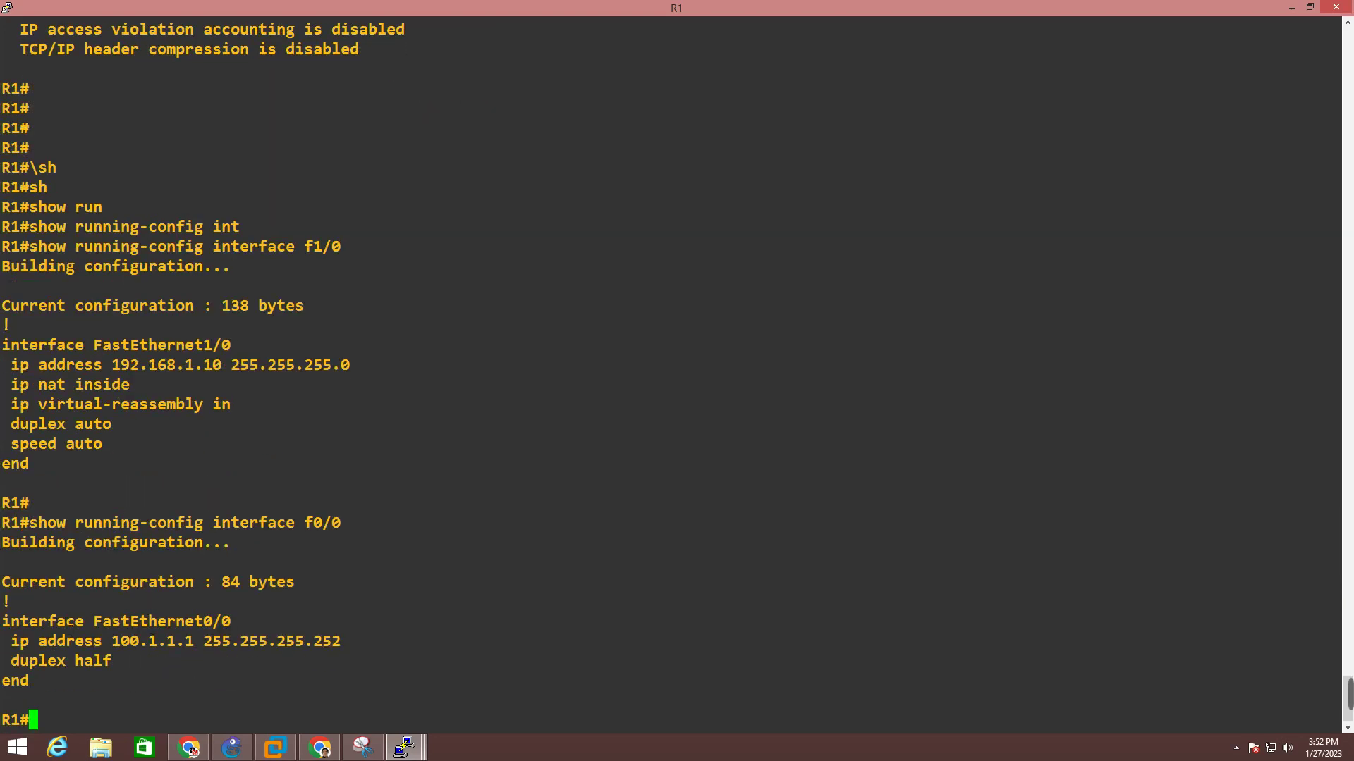
drag(6, 582, 277, 664)
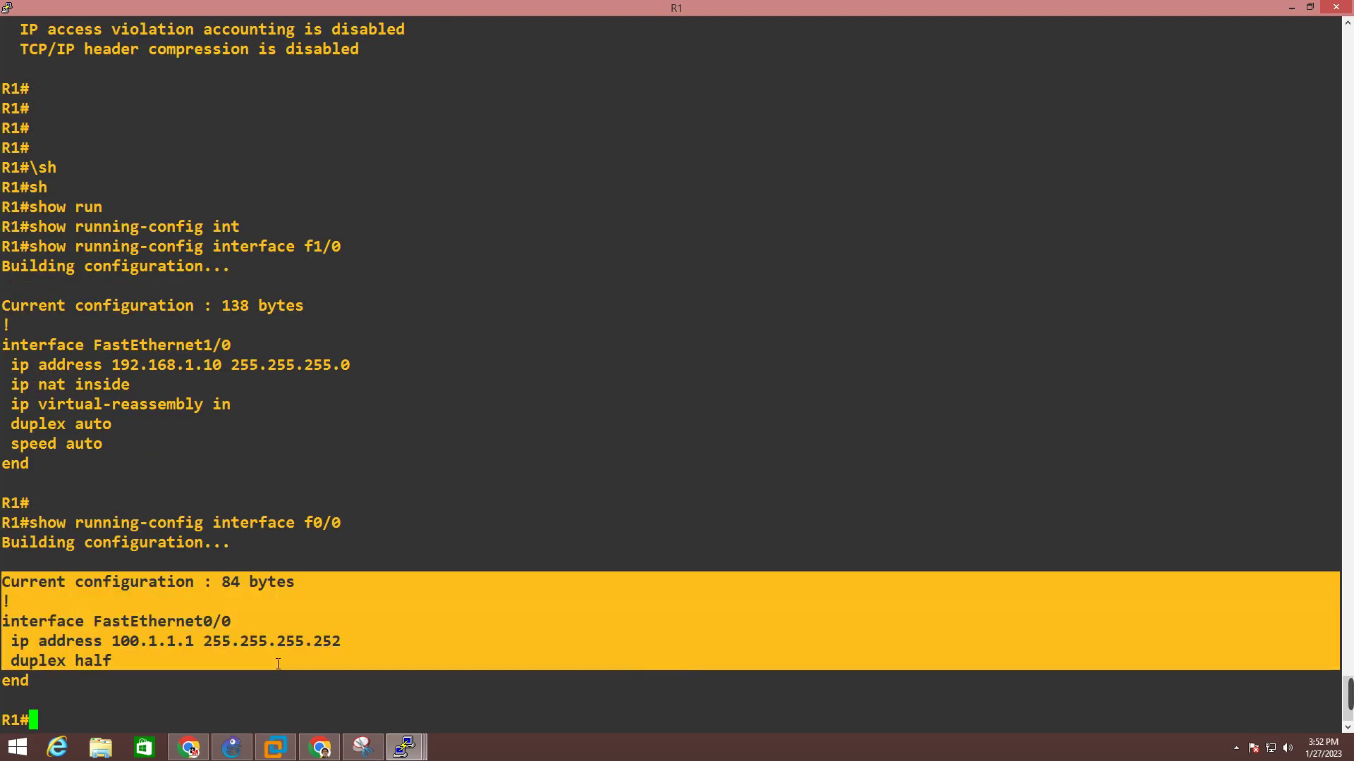
right_click(278, 663)
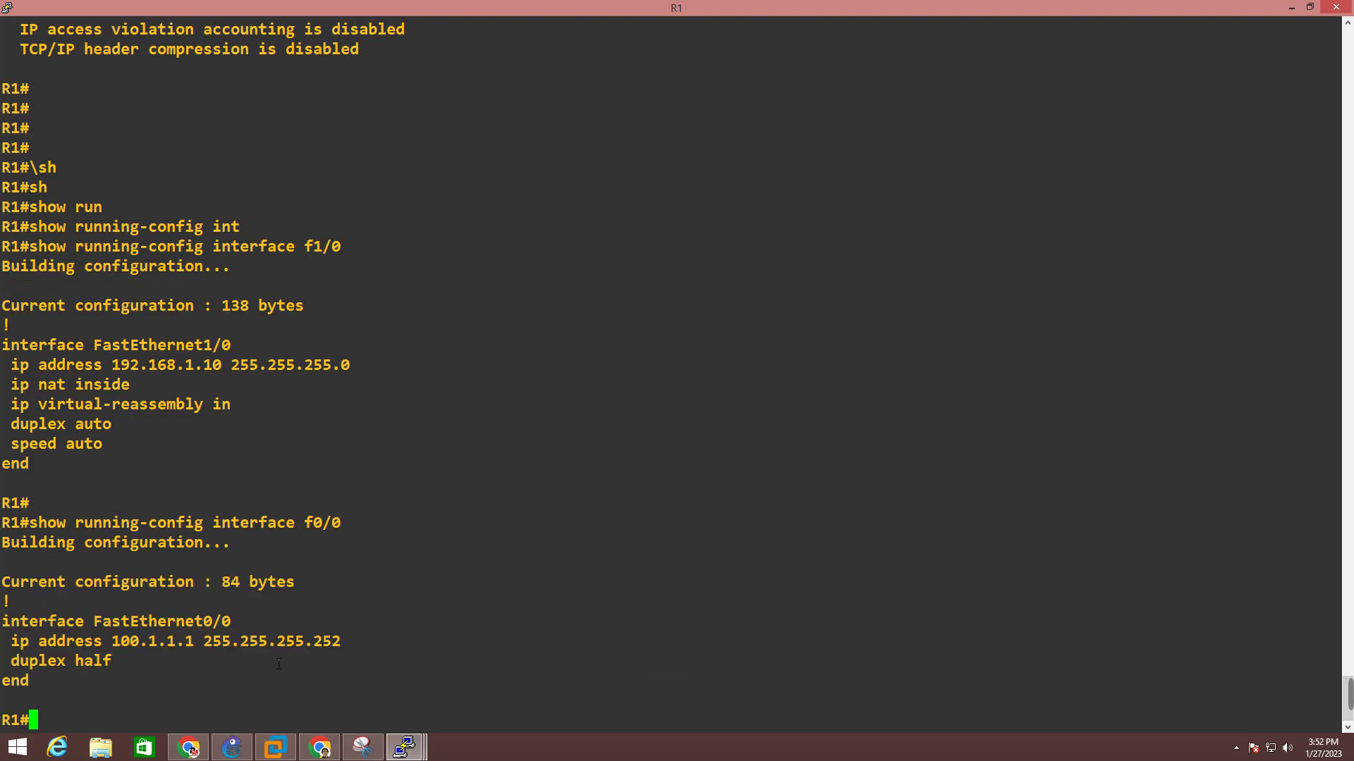
- Enter global configuration mode on R1 and open interface f0/0 for configuration
key(Return)
key(Return)
text(conf)
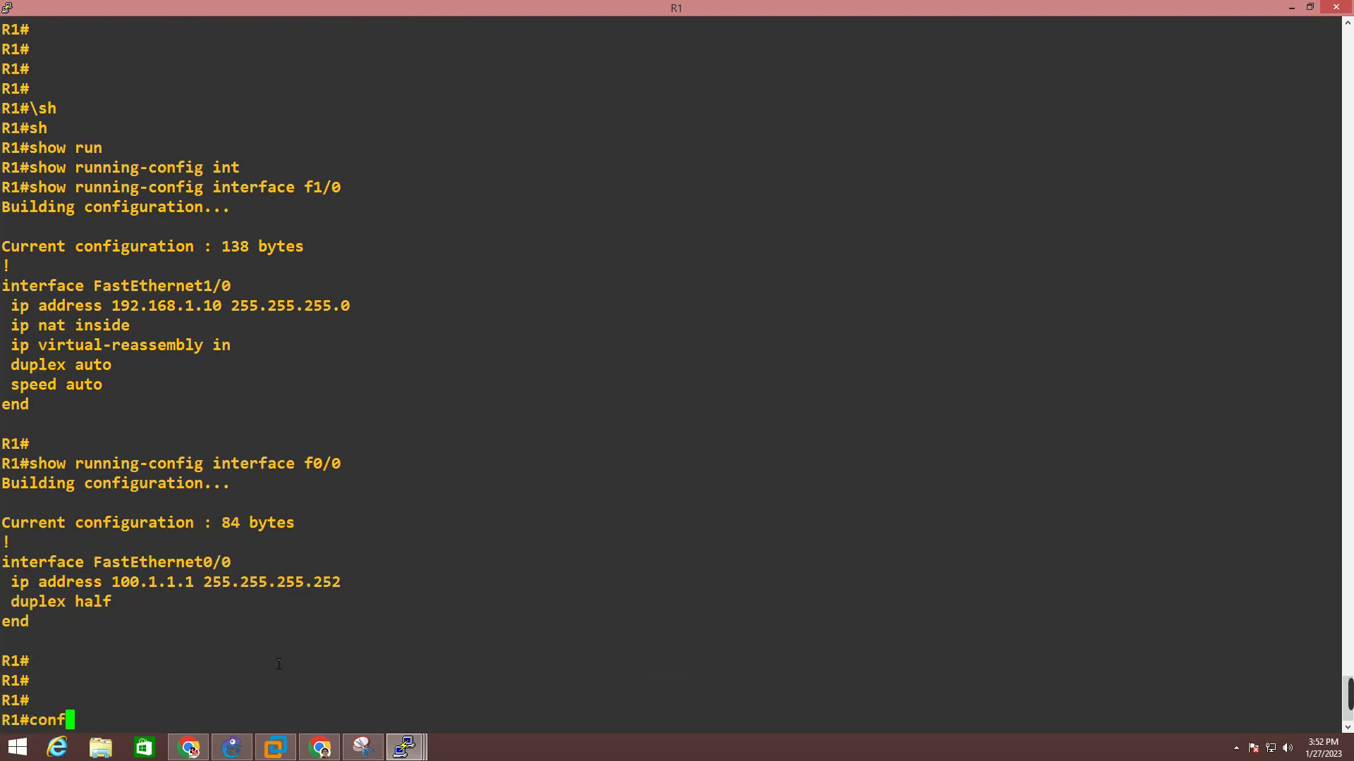
key(Tab)
key(Return)
key(Return)
key(Return)
key(Return)
key(Return)
key(Return)
text(in)
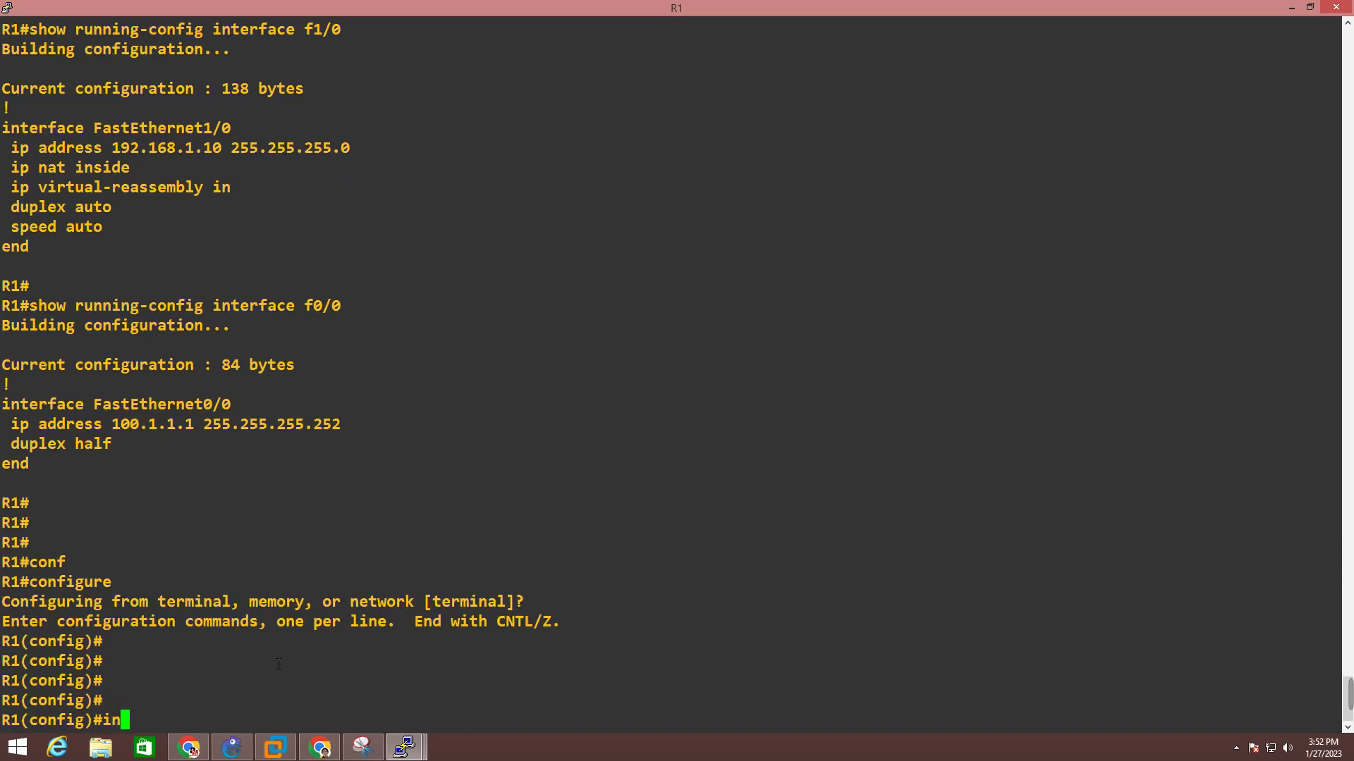
text(t f0/0)
key(Return)
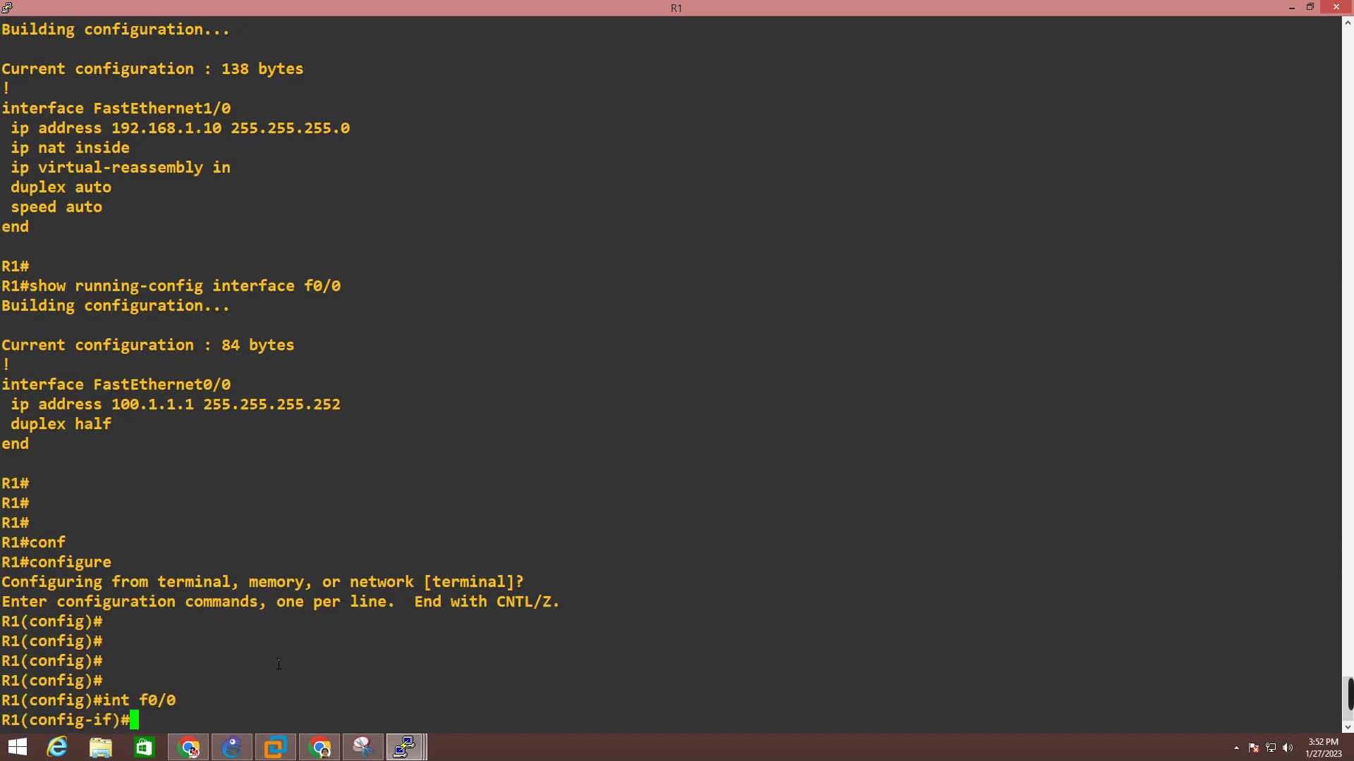
- Apply "ip nat outside" to R1's interface f0/0 and return to privileged EXEC mode
text(ip nat)
key(Tab)
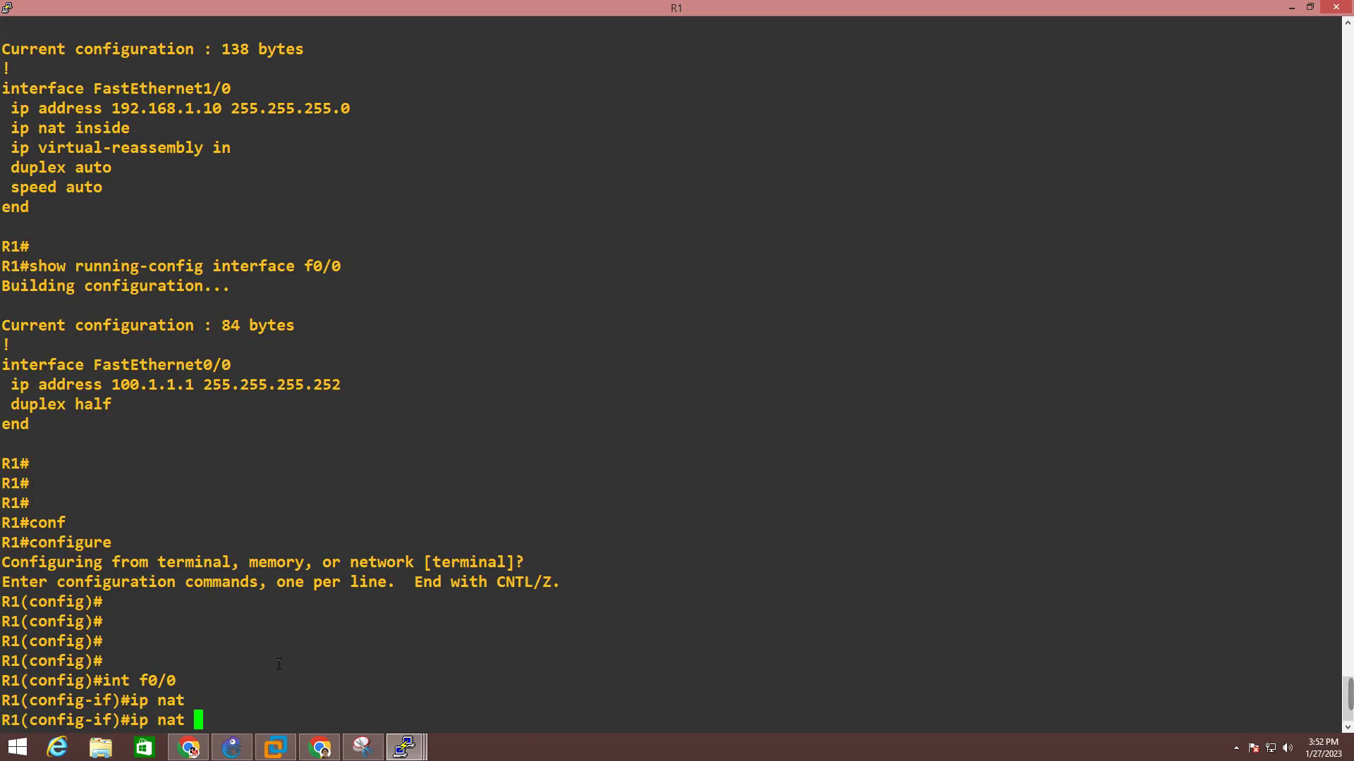
text(ou)
key(Tab)
key(Return)
key(Return)
key(Return)
key(Return)
key(ctrl+z)
key(Return)
key(Return)
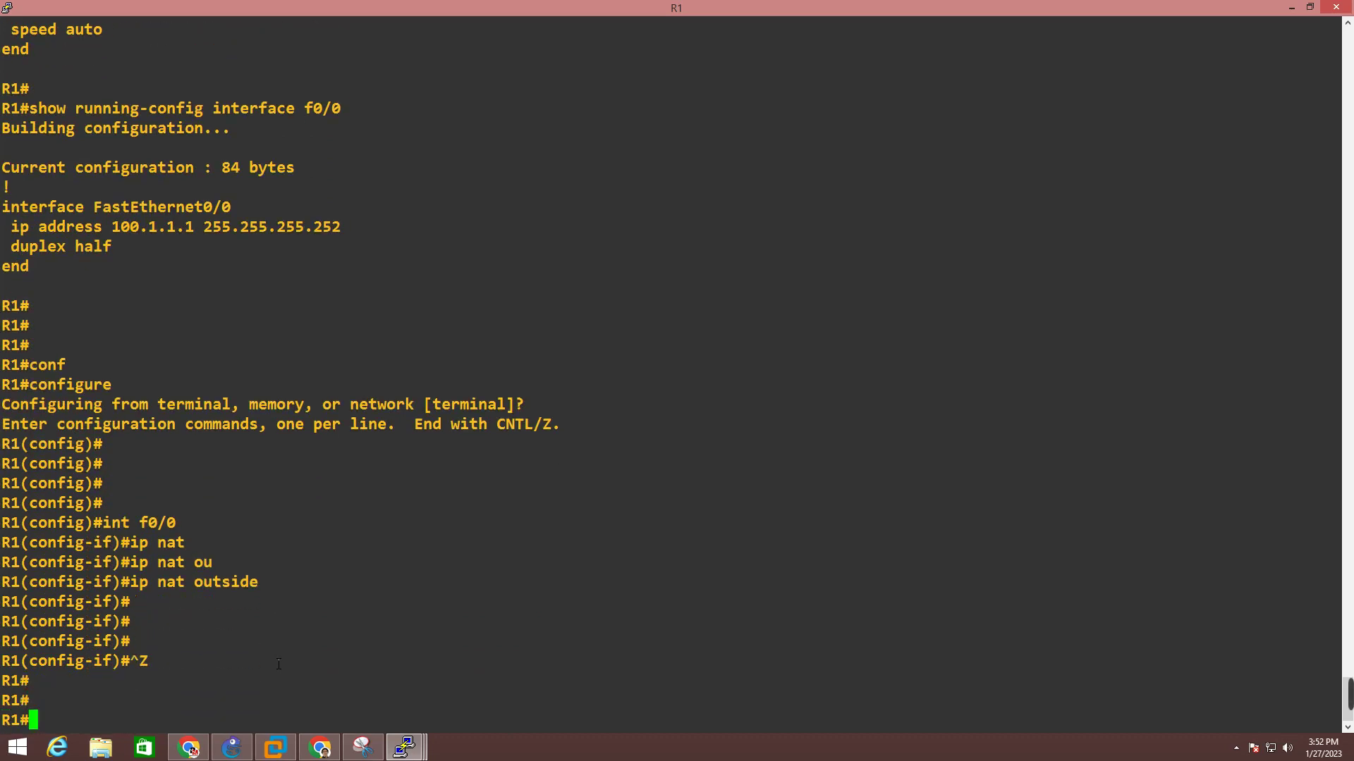
- Ping 8.8.8.8 from R1 using f1/0 as the source interface
key(Return)
key(Return)
key(Return)
text(ping )
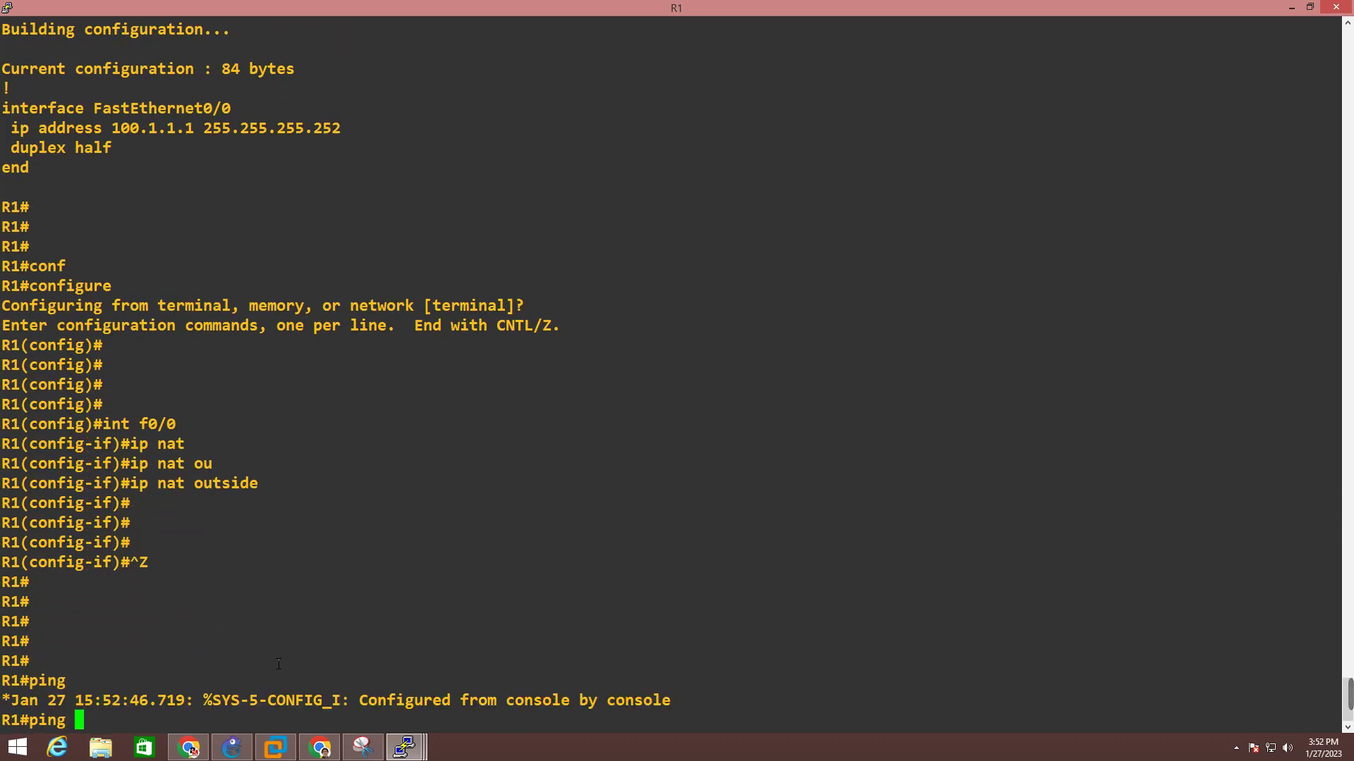
text(8.8.8.8 so)
key(Tab)
text(f1/0)
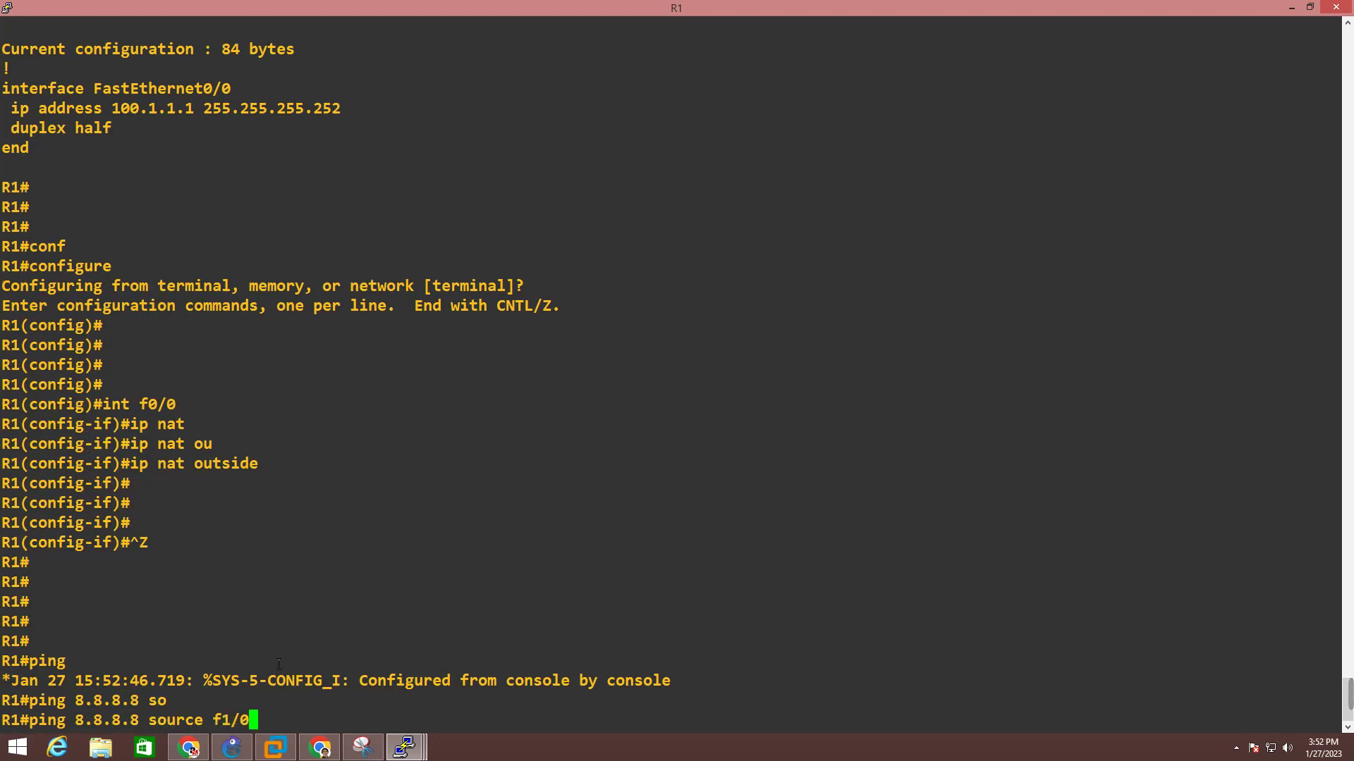
key(Return)
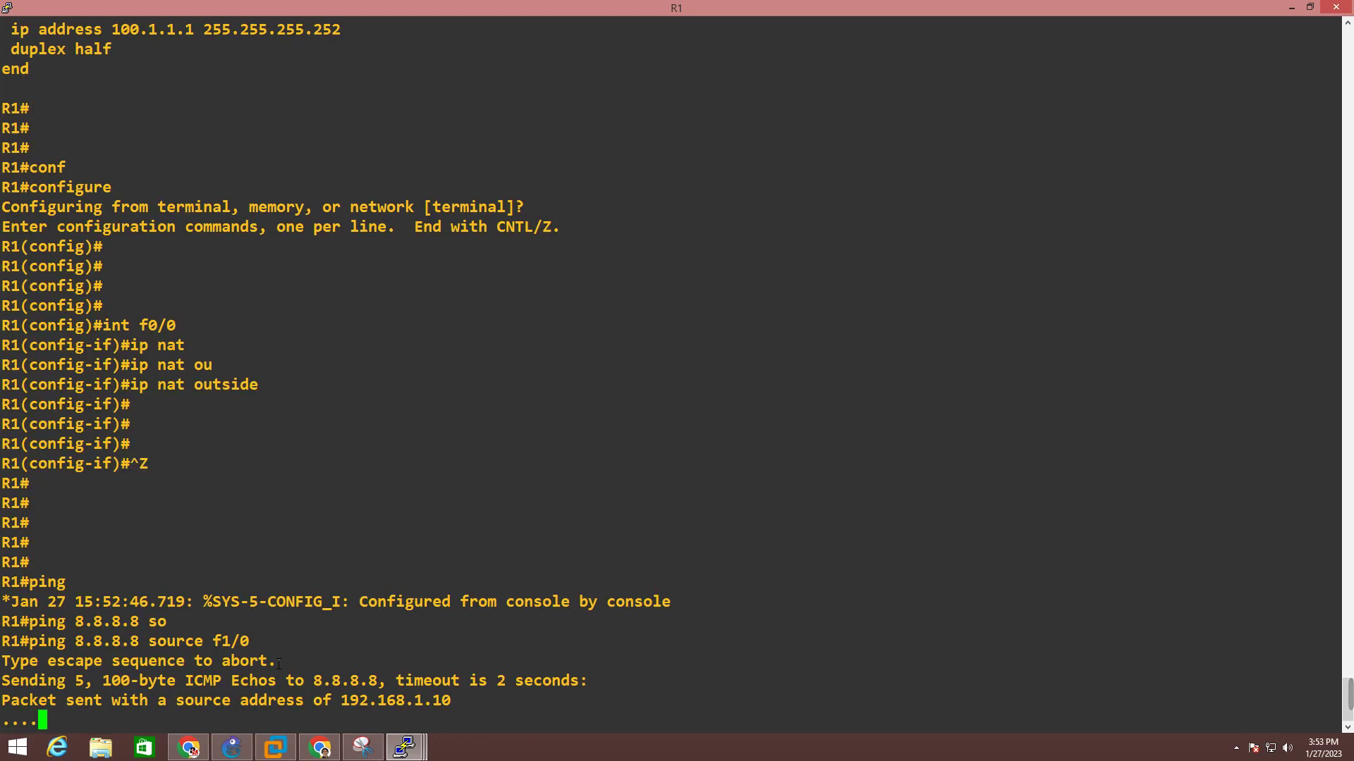
key(Return)
key(Return)
key(Return)
key(Return)
key(Return)
key(Return)
key(Return)
key(Return)
key(Return)
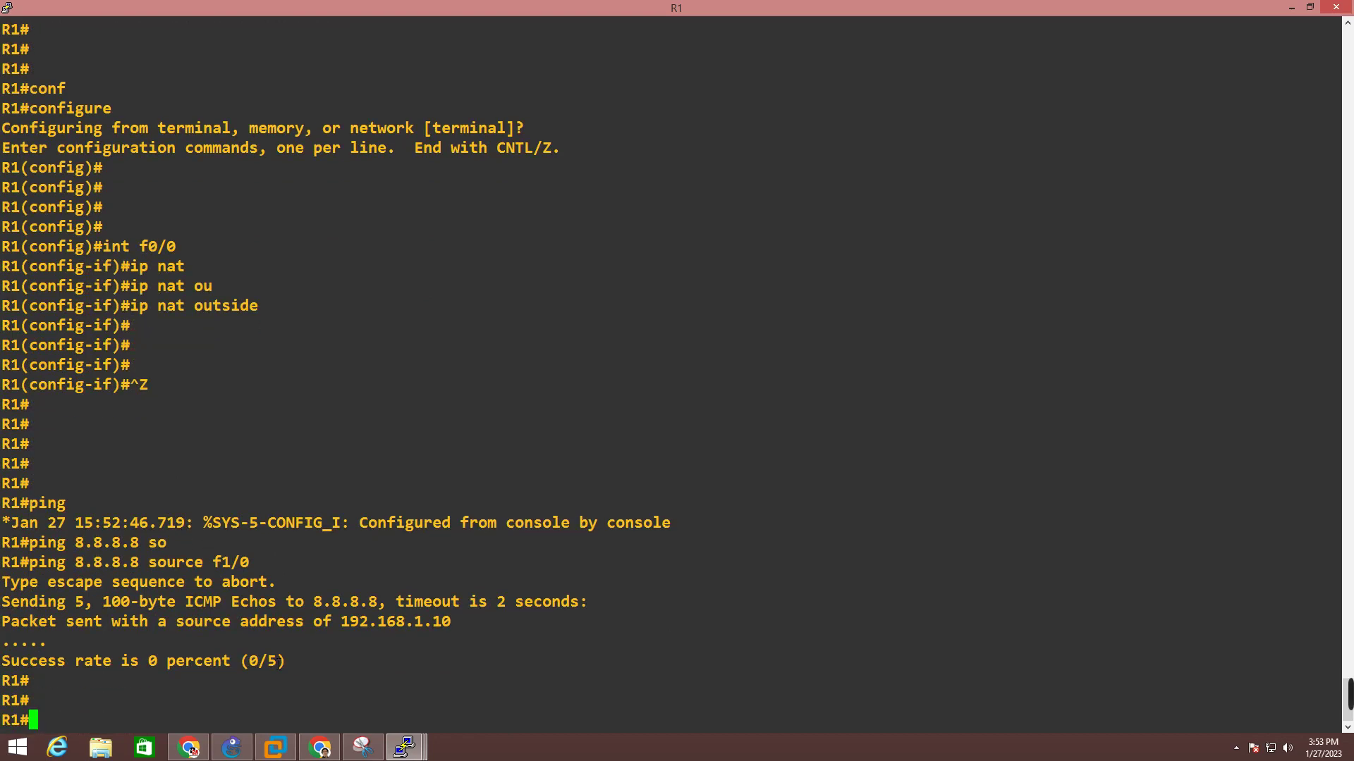
- Run "show run | sec ip nat" on R1 and examine the inside and outside NAT lines
text(sh)
key(Tab)
text(ip)
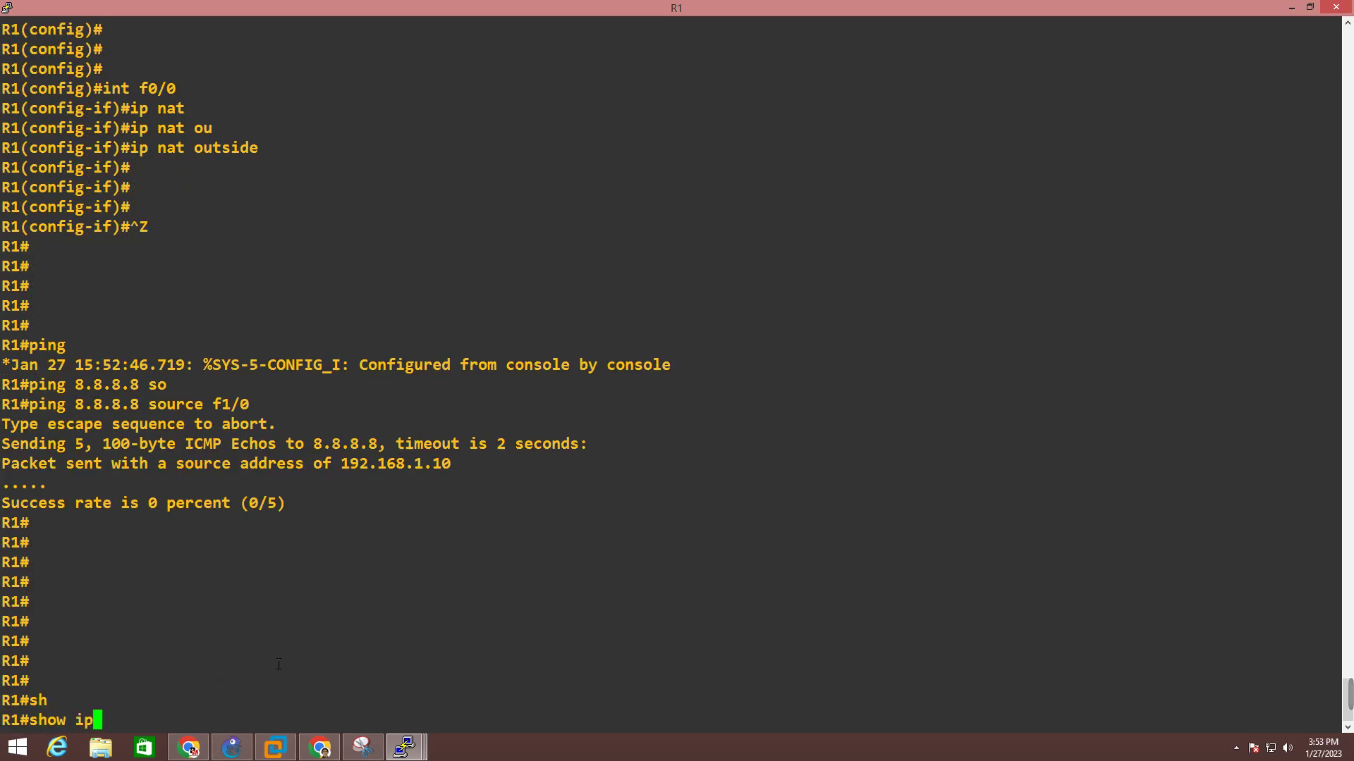
key(BackSpace)
key(BackSpace)
text(run | sec i)
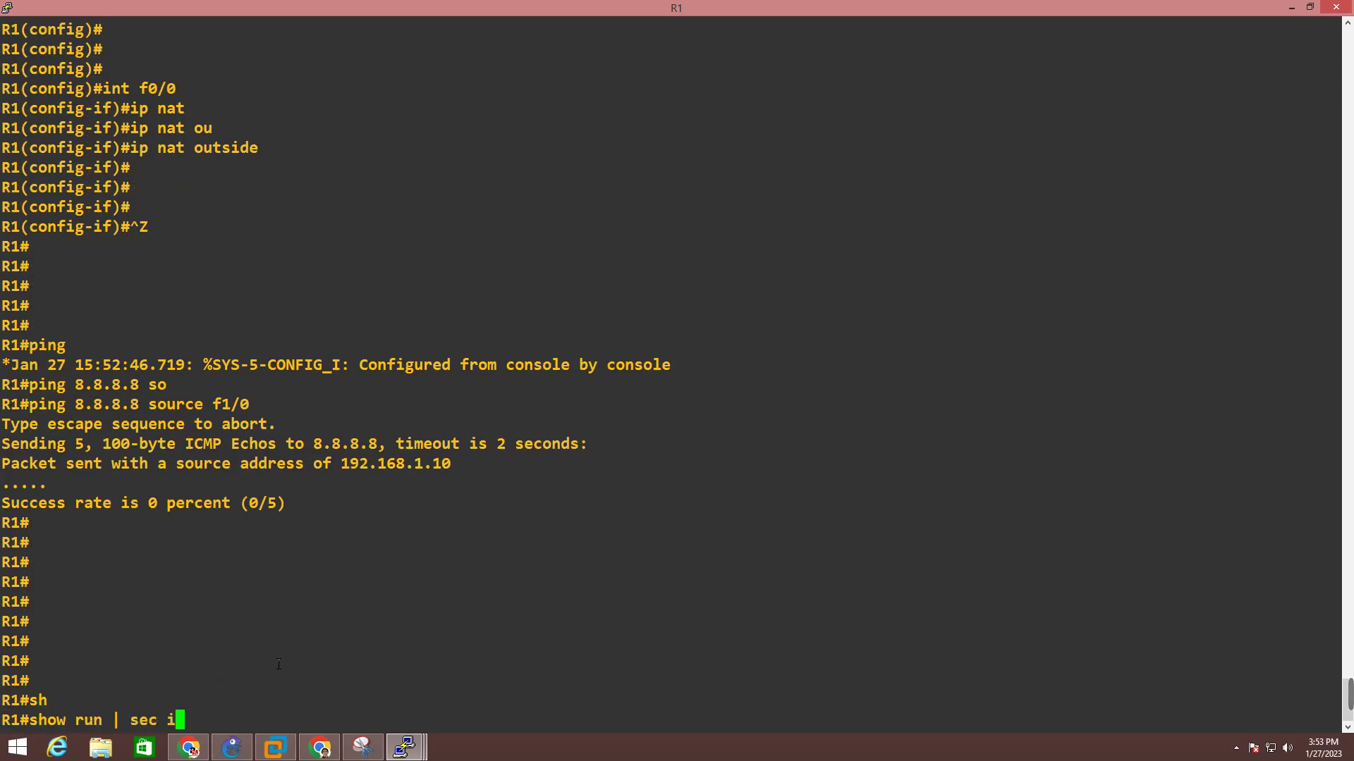
text(p nat)
key(Tab)
key(Return)
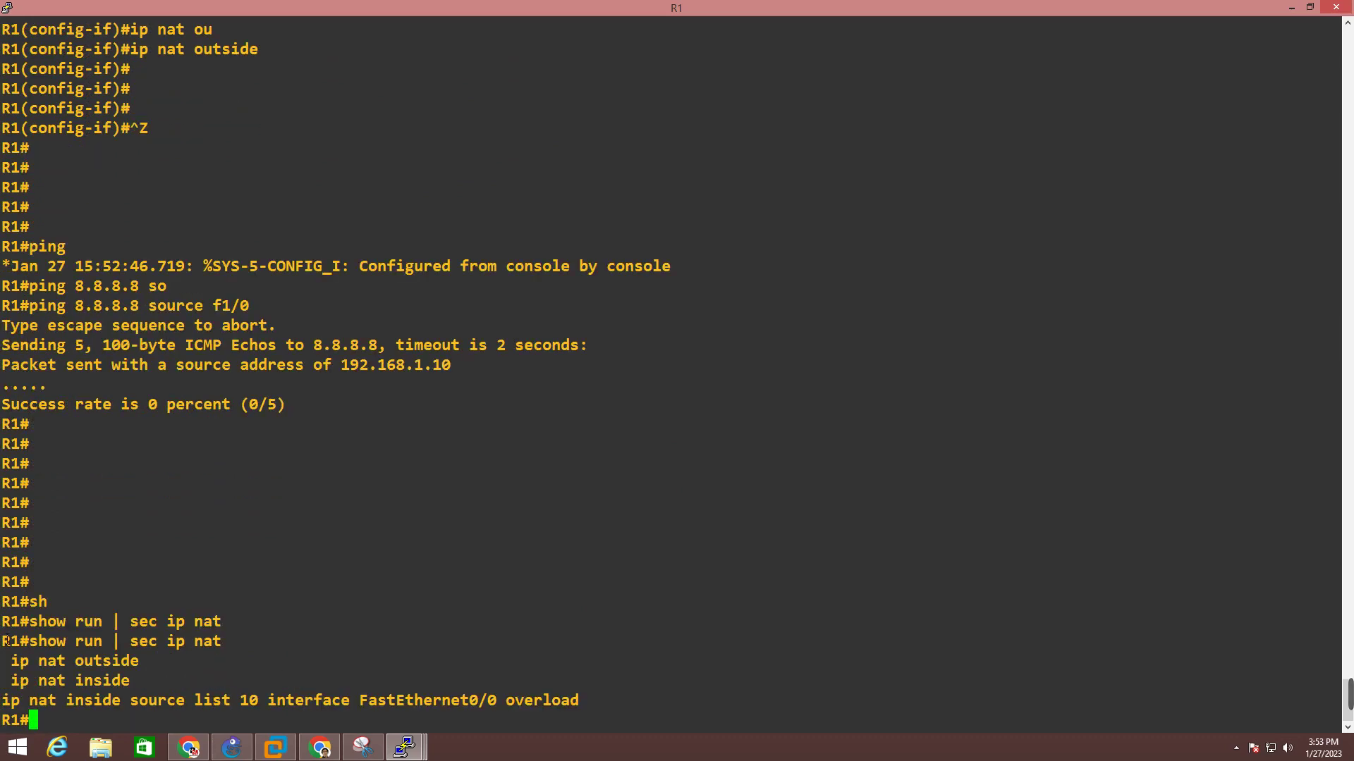
drag(20, 674, 180, 677)
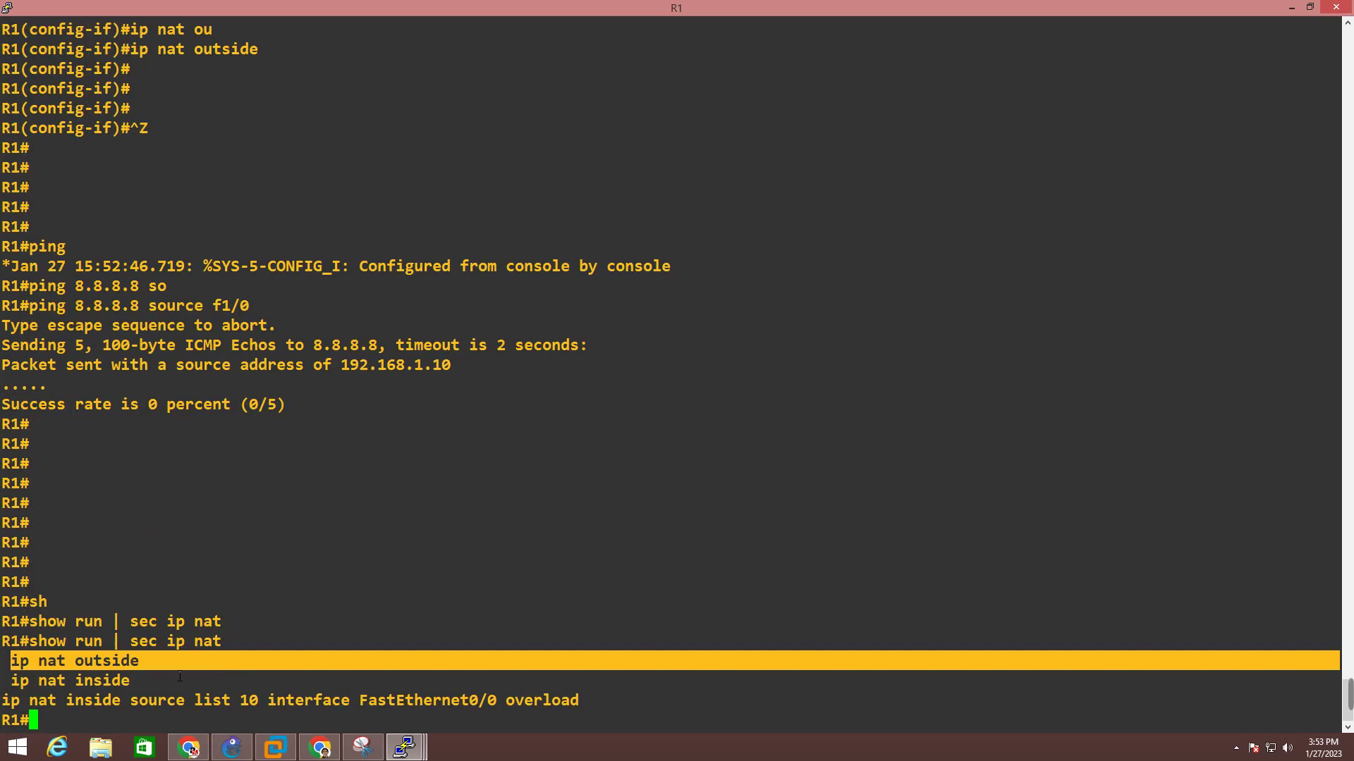
click(14, 694)
drag(2, 680, 2, 700)
click(196, 673)
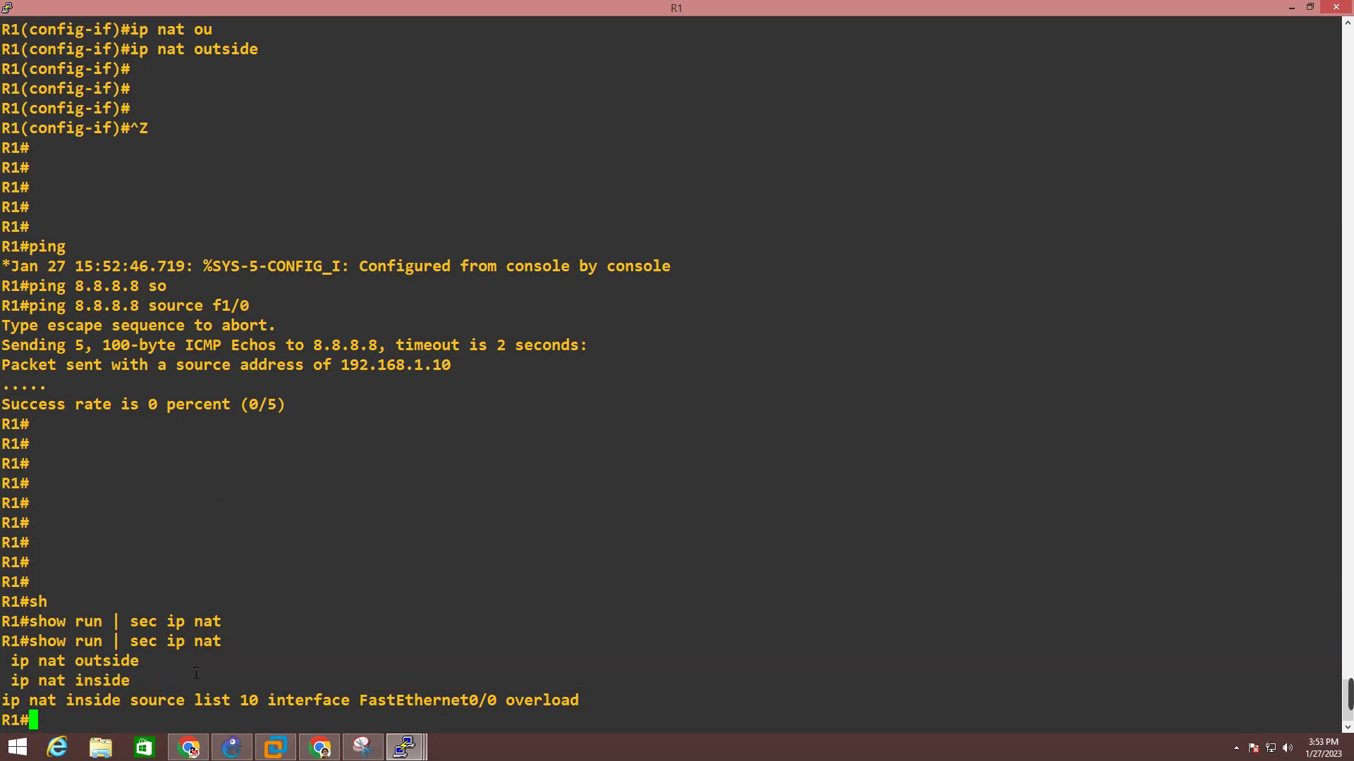
key(Return)
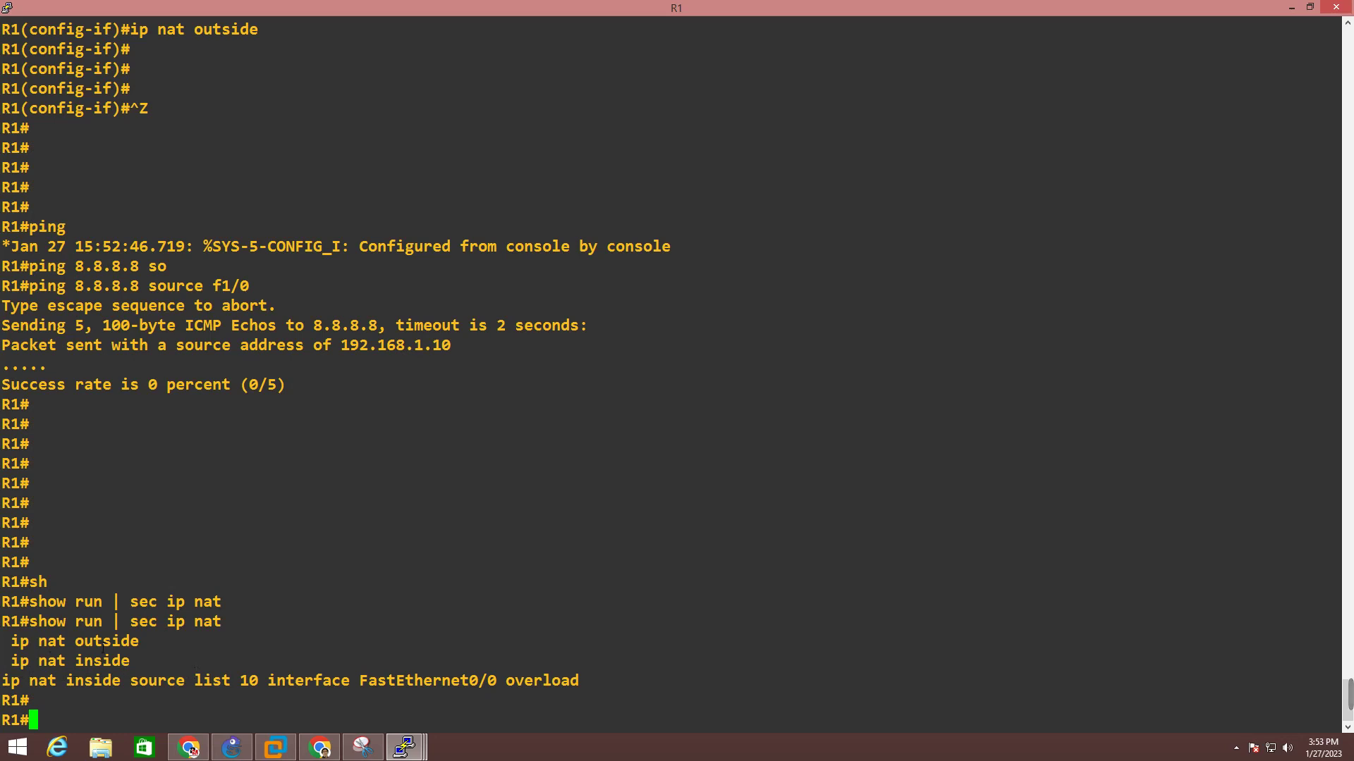
- Run "show running-config int f0/0" on R1 and check the interface's NAT direction
text(sh)
key(Tab)
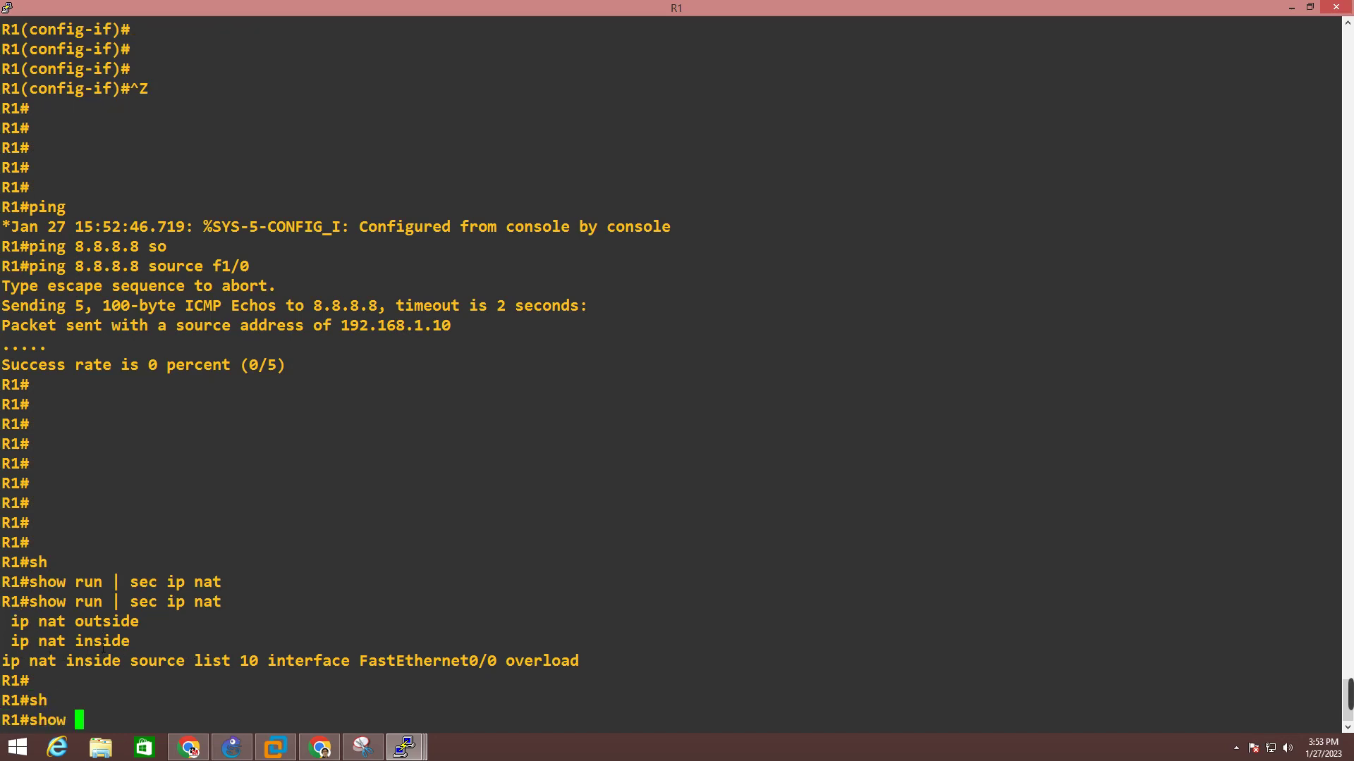
text(ru)
key(Tab)
text(n)
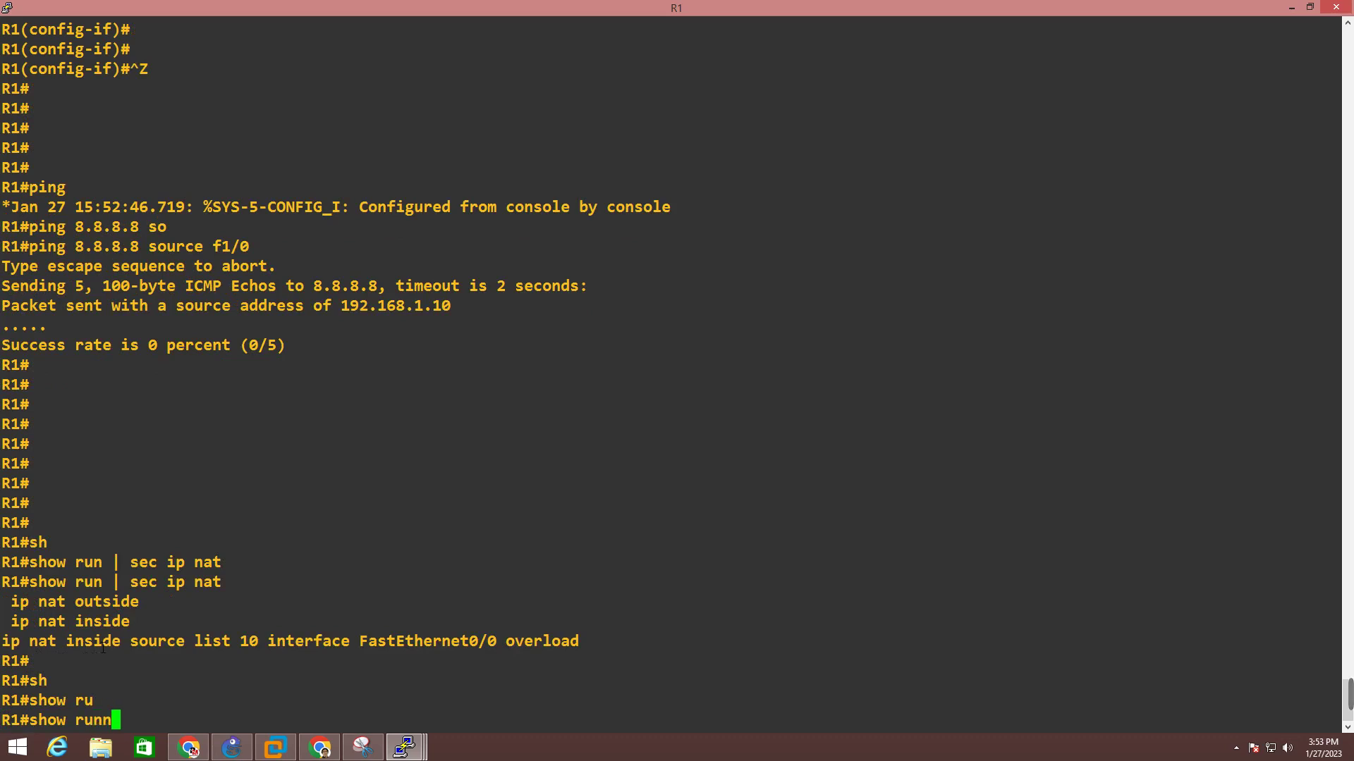
key(Tab)
text(int f0/0)
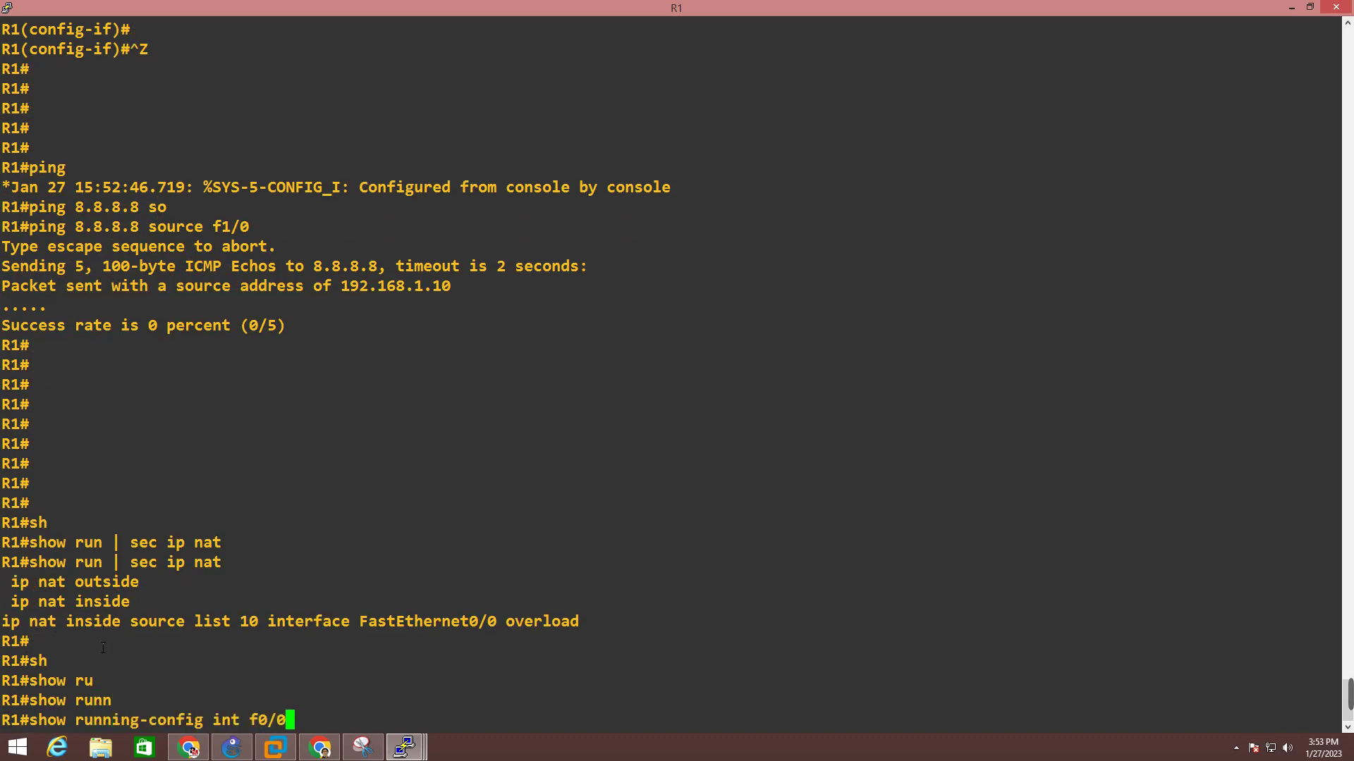
key(Return)
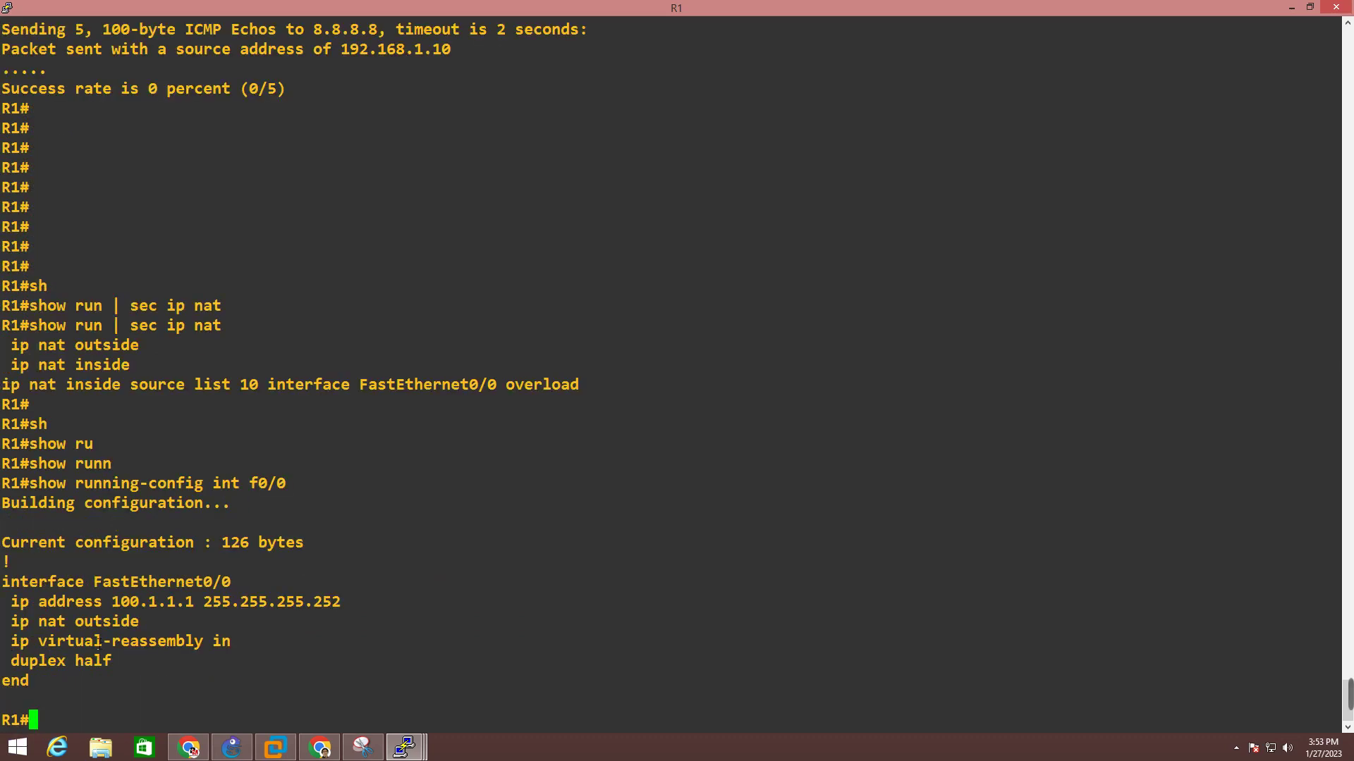
drag(6, 624, 200, 631)
key(Return)
key(Return)
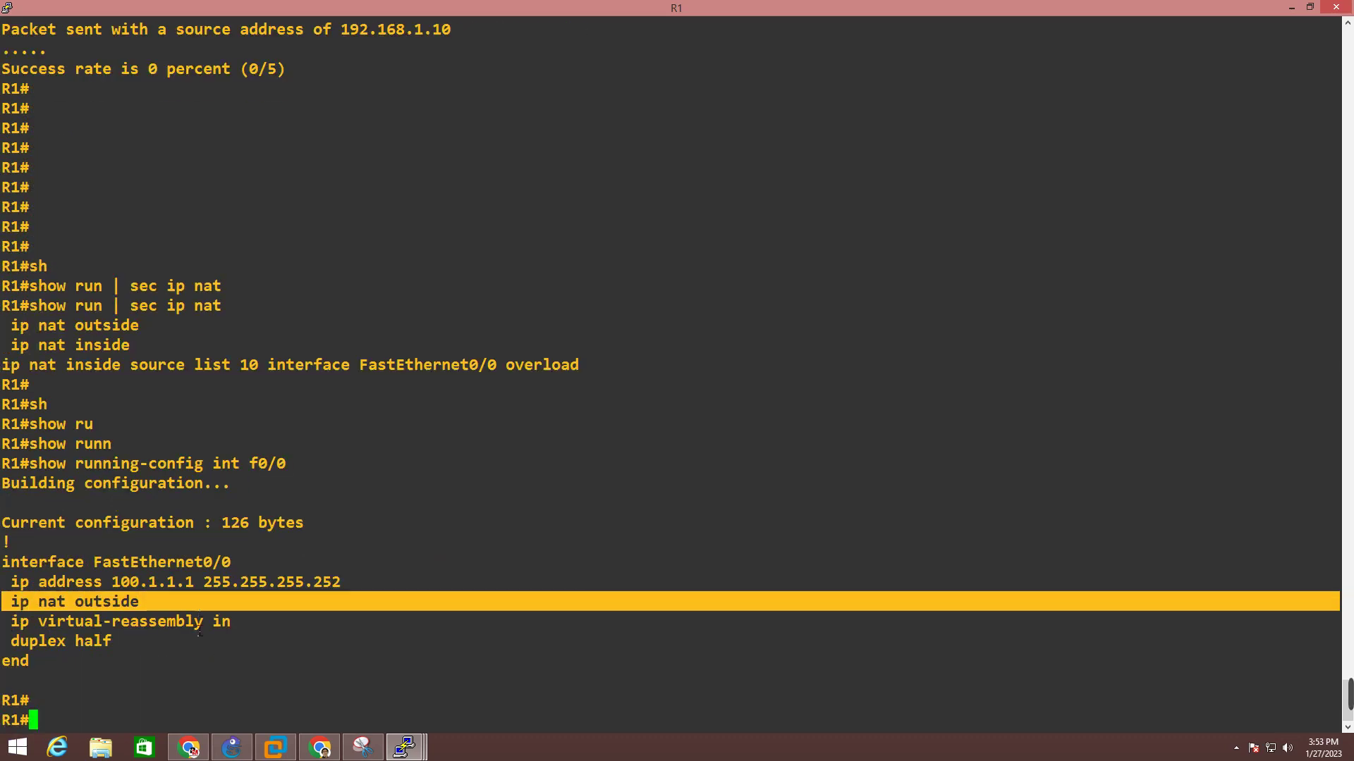
- Run "show running-config int f1/0" on R1 and check the interface's NAT direction
key(Up)
key(BackSpace)
key(BackSpace)
key(BackSpace)
text(1/0)
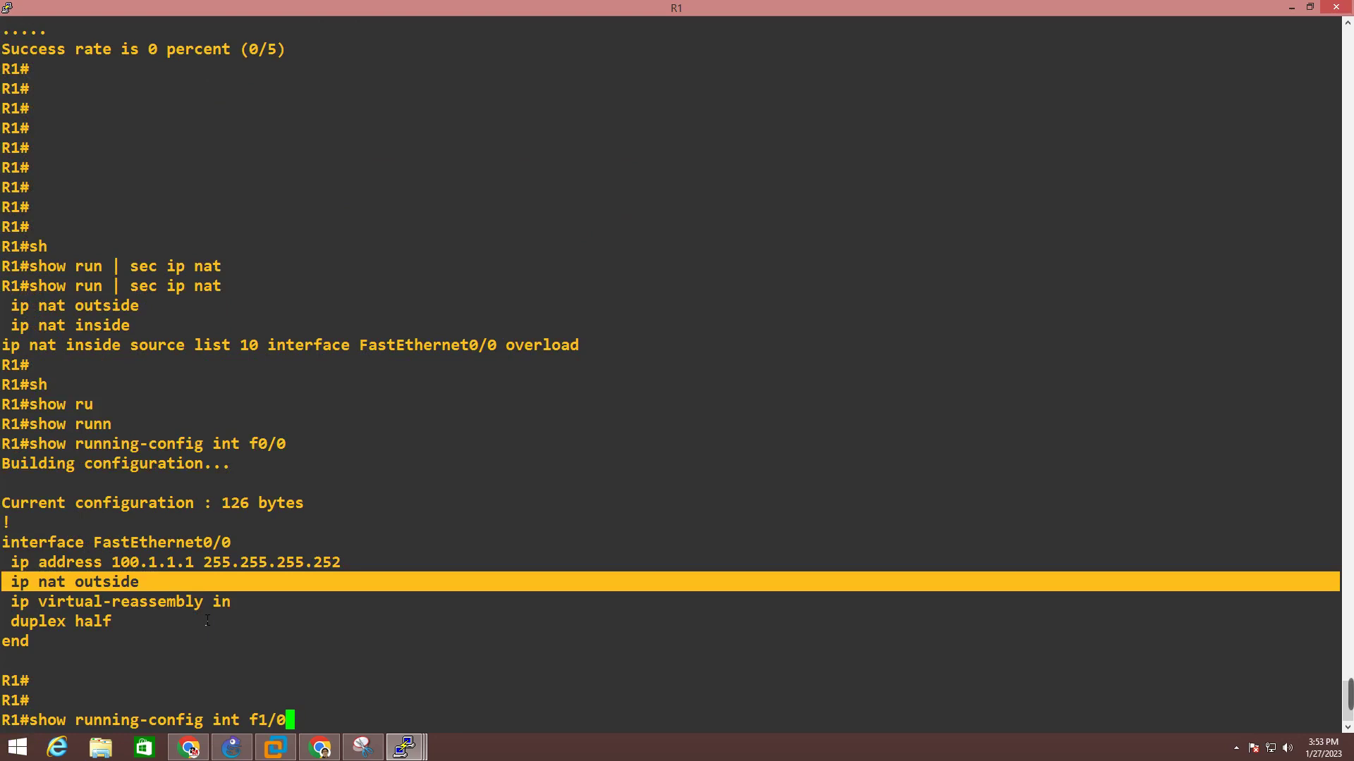
key(Return)
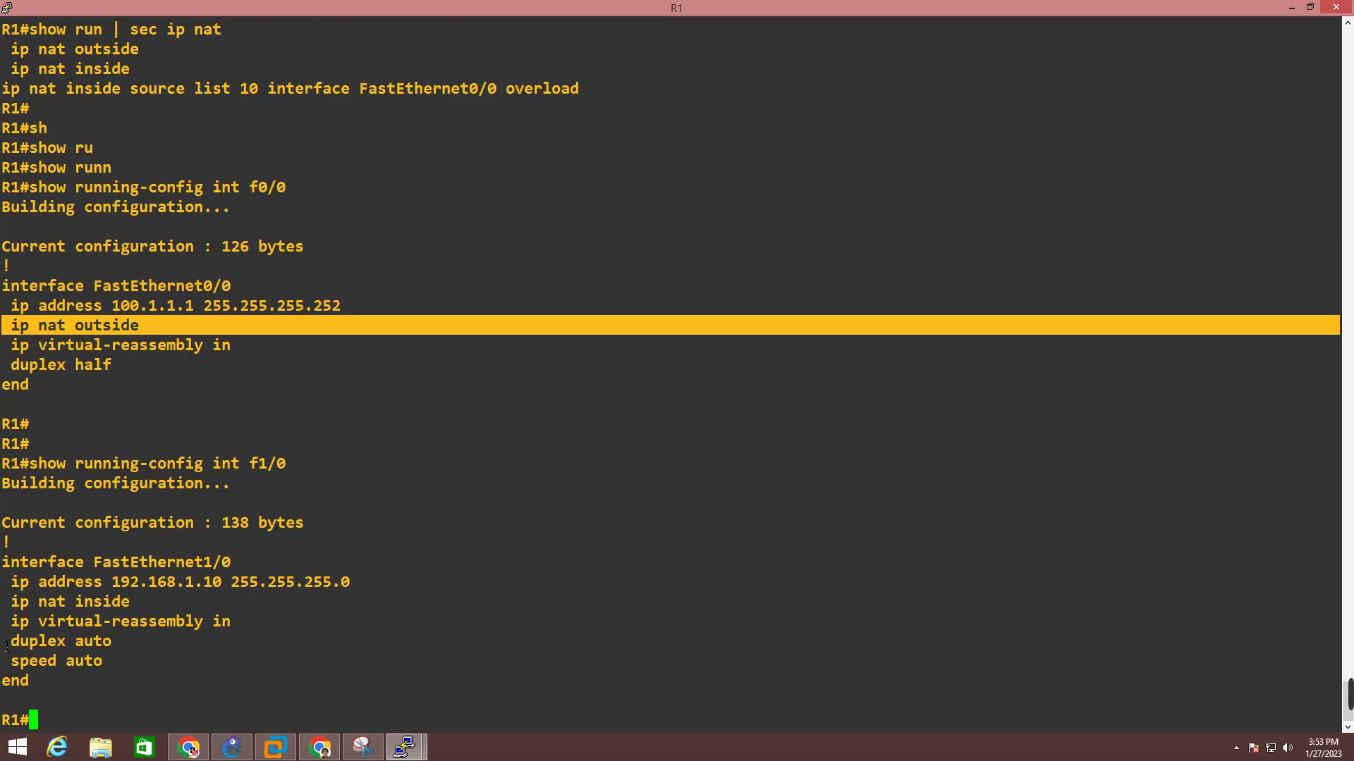
drag(16, 604, 224, 610)
key(Return)
key(Return)
key(Return)
key(Return)
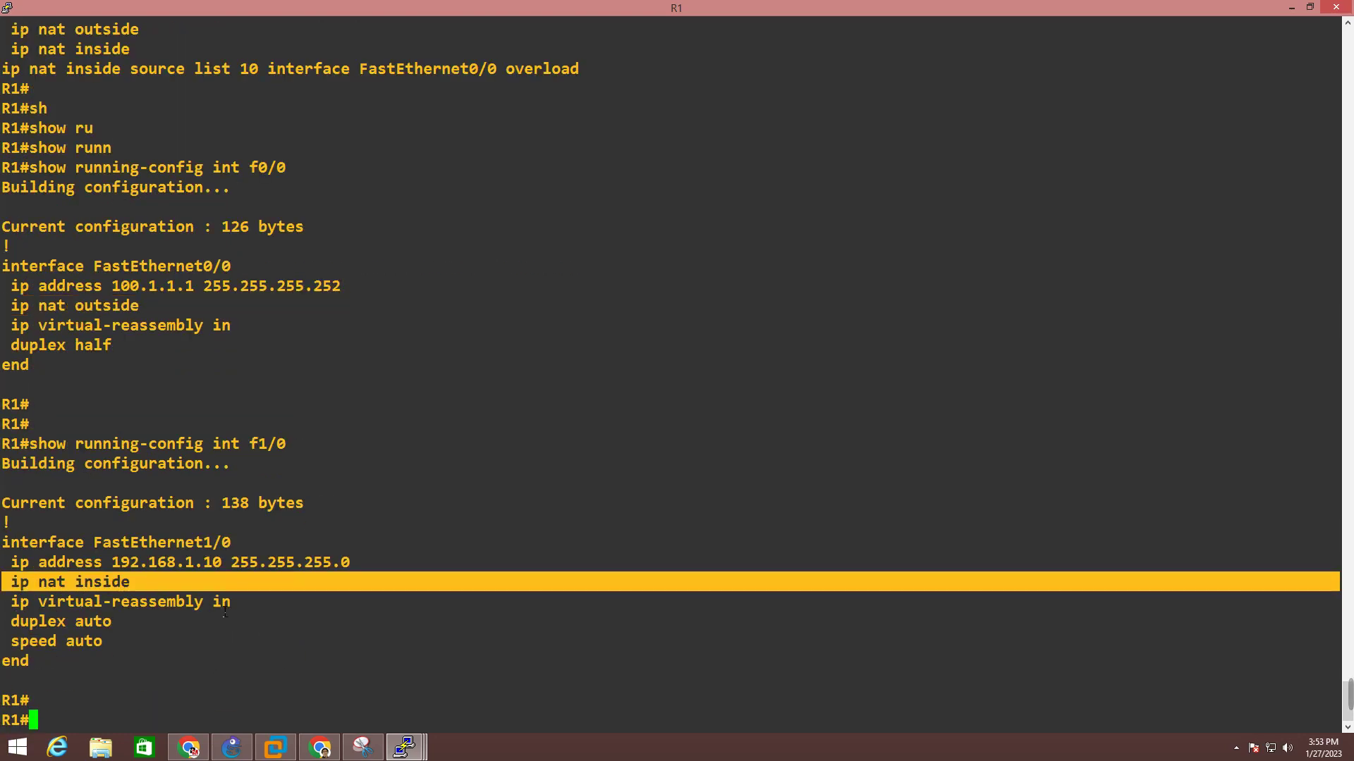
- Run "show run | sec ip nat" on R1 again and examine which access list the NAT overload rule references
key(Up)
key(BackSpace)
key(BackSpace)
key(BackSpace)
key(BackSpace)
key(BackSpace)
key(BackSpace)
key(BackSpace)
key(BackSpace)
key(BackSpace)
key(BackSpace)
key(BackSpace)
key(BackSpace)
key(BackSpace)
key(BackSpace)
key(BackSpace)
key(BackSpace)
key(BackSpace)
key(BackSpace)
key(BackSpace)
key(BackSpace)
text(| sec ip nat)
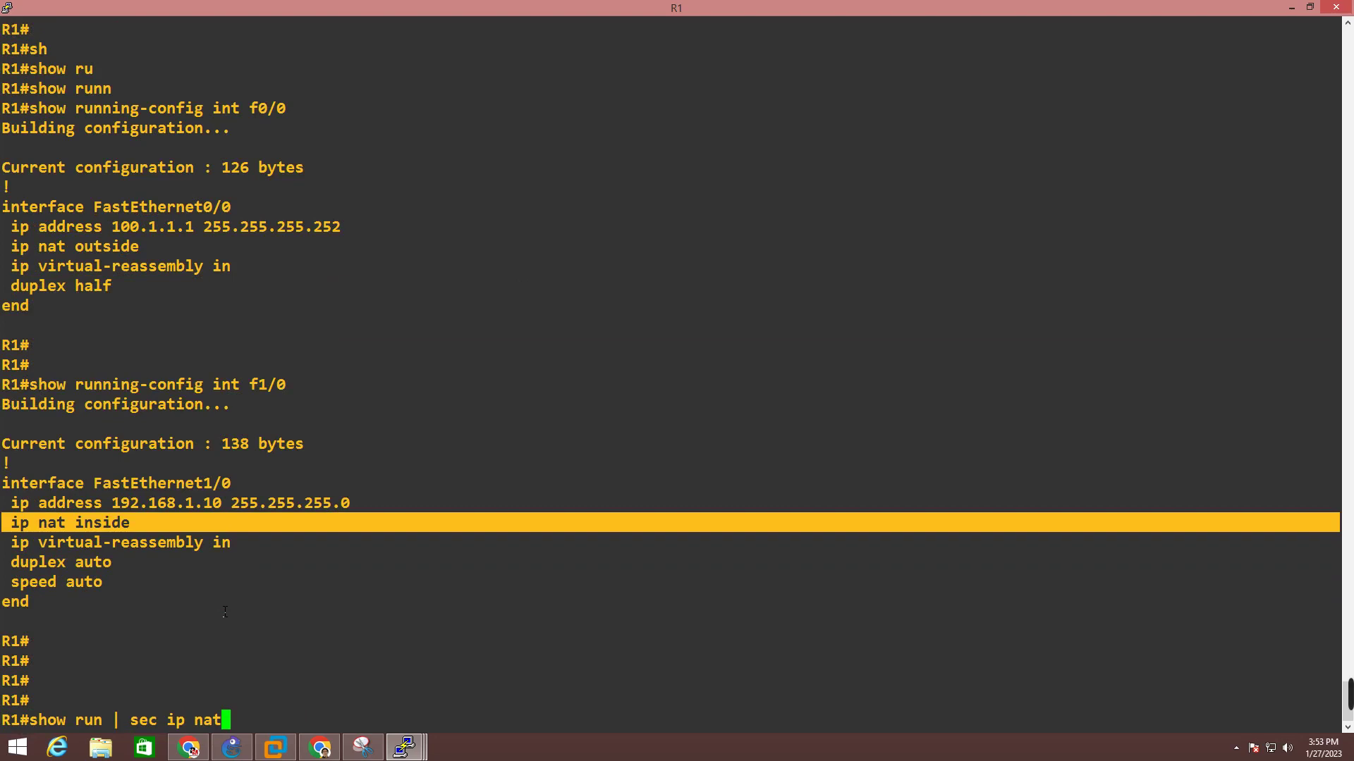
key(Return)
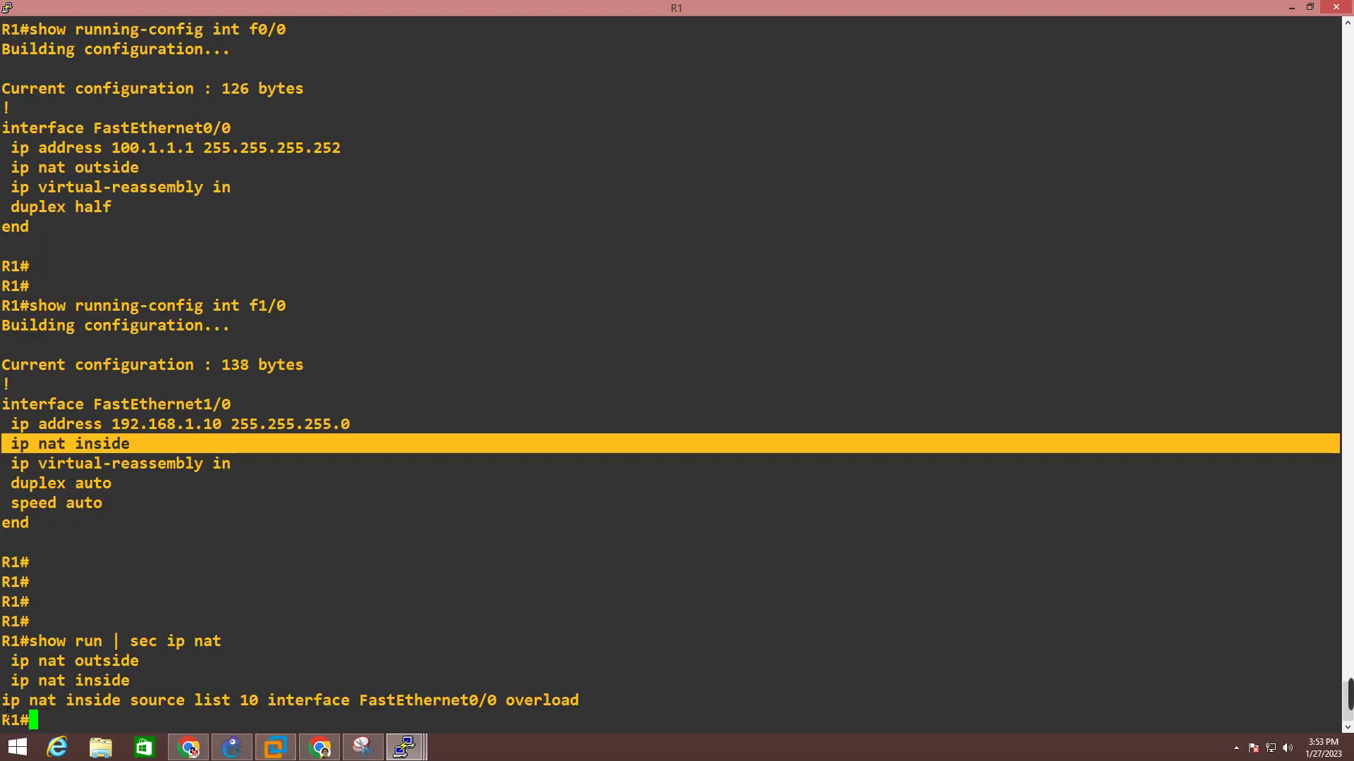
drag(3, 702, 214, 707)
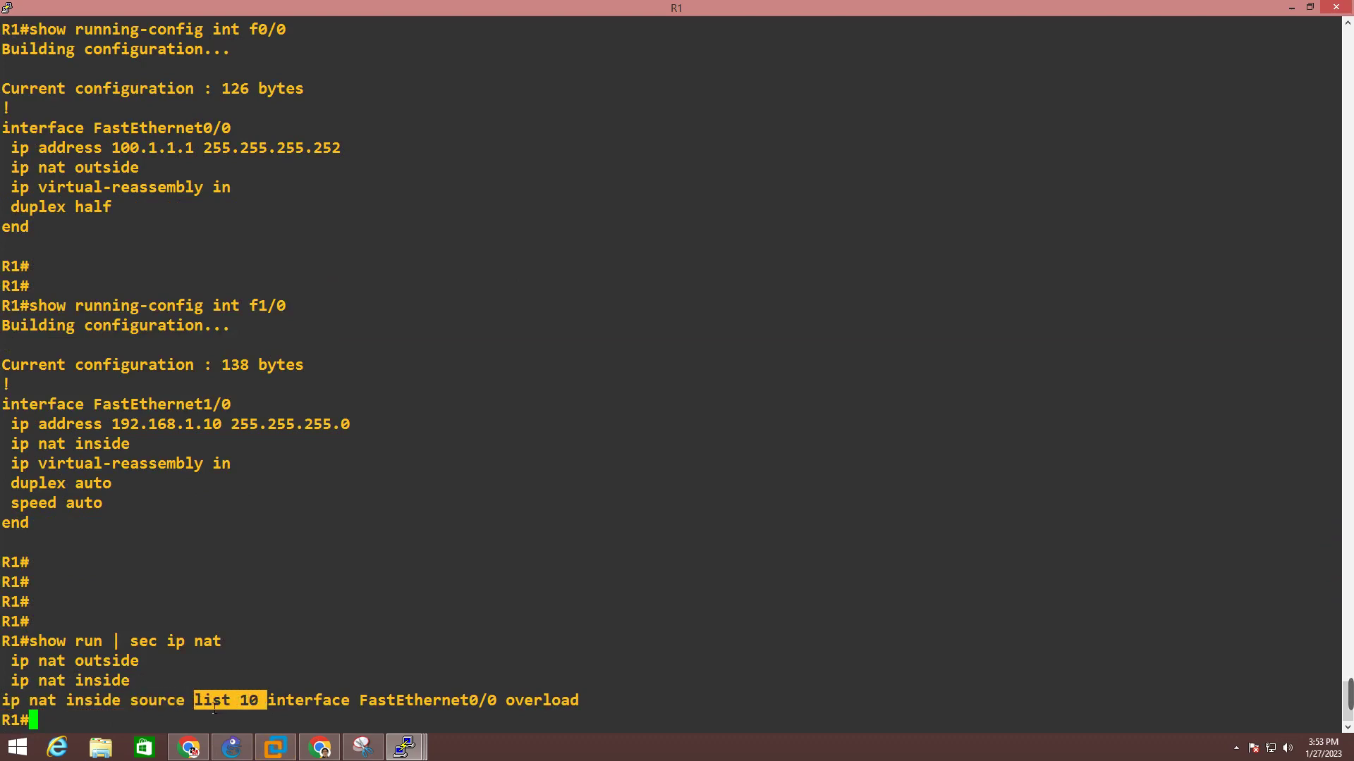
click(211, 704)
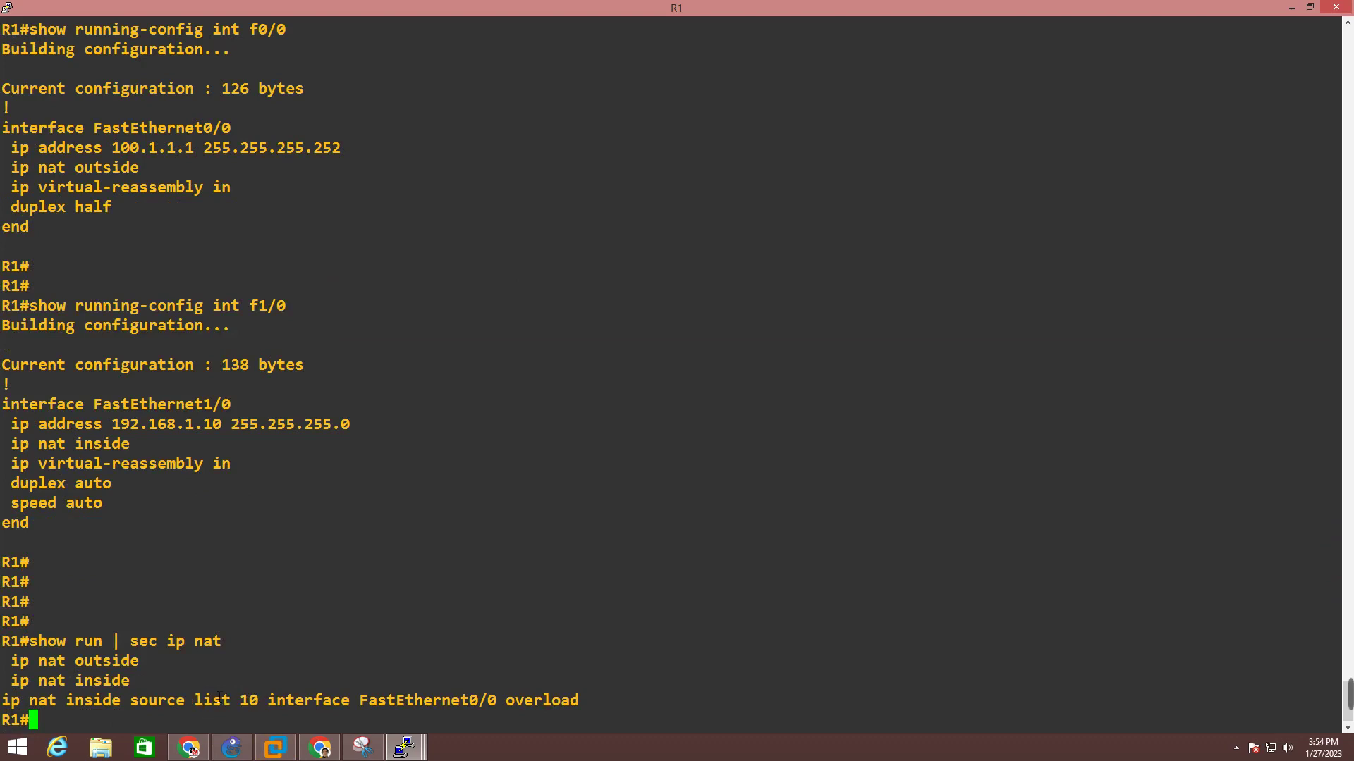
key(Return)
key(Return)
key(Return)
key(Return)
key(Return)
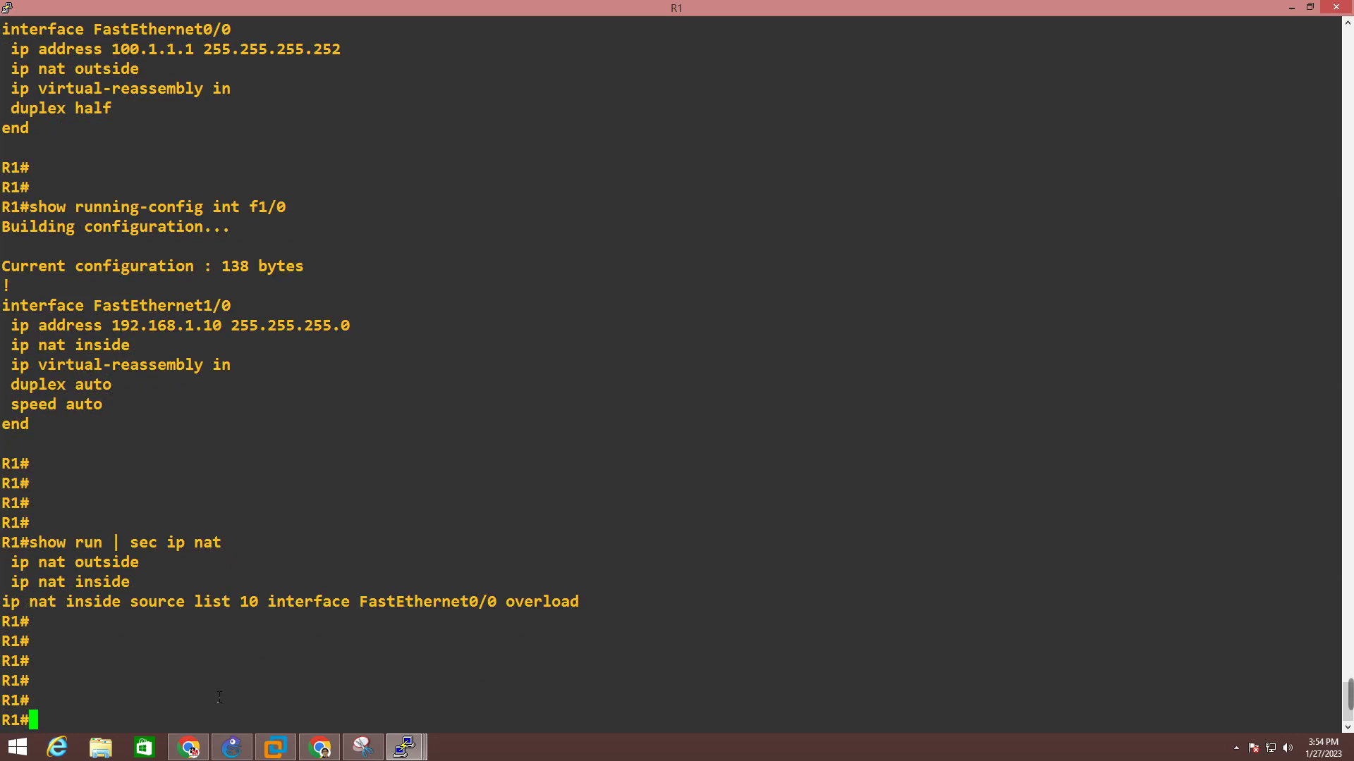
- Run "show access-lists" on R1 and check whether the access list used by NAT exists
text(sh)
key(Tab)
text(acc)
key(Tab)
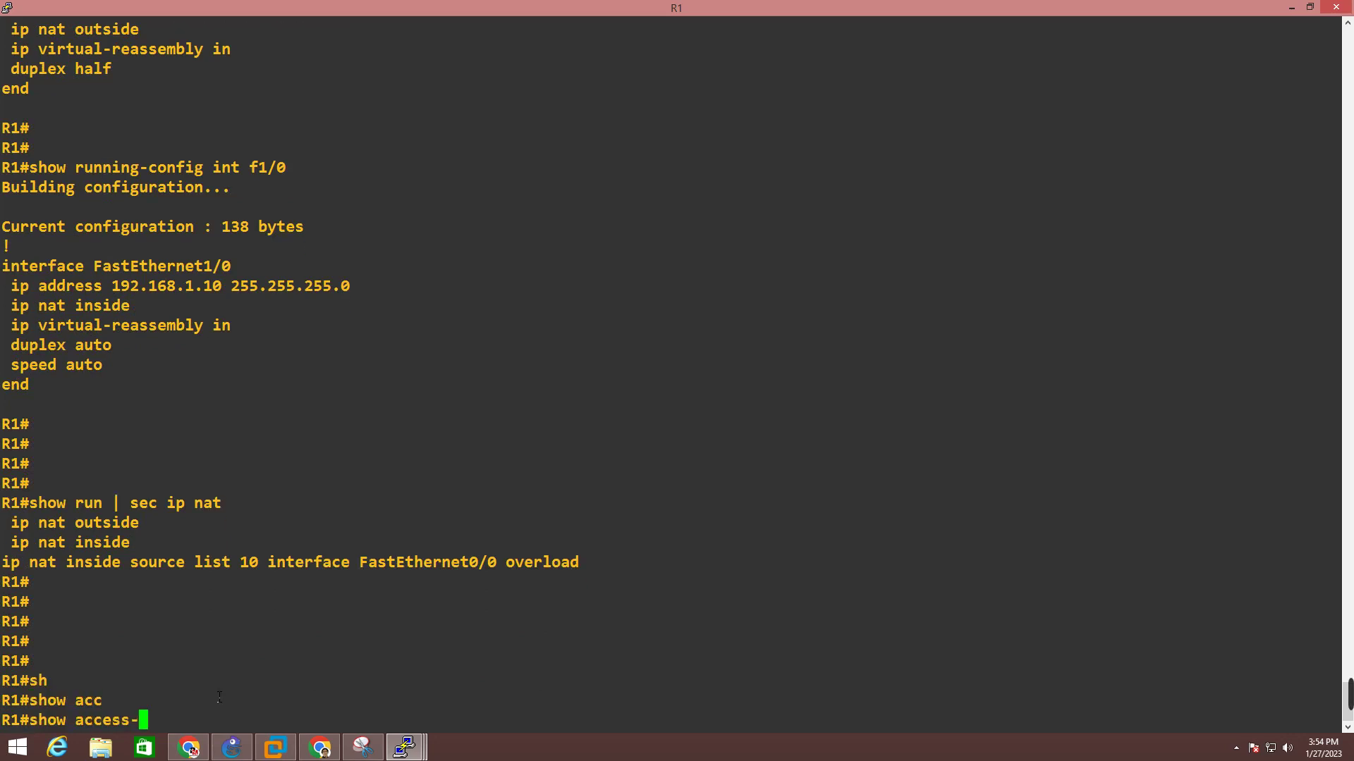
text(l)
key(Tab)
key(Return)
key(Return)
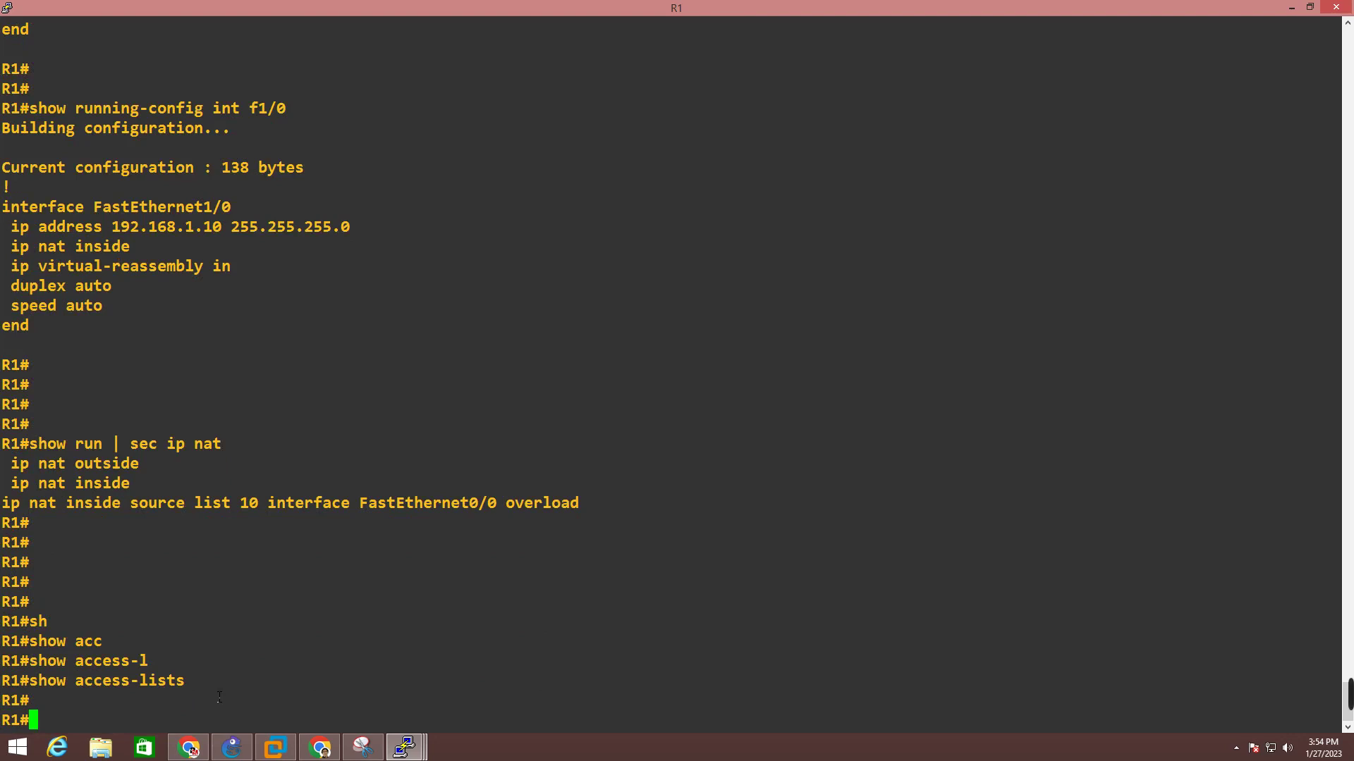
- Shrink R1's console to reveal the topology's addressing and enter global configuration mode on R1
click(1310, 8)
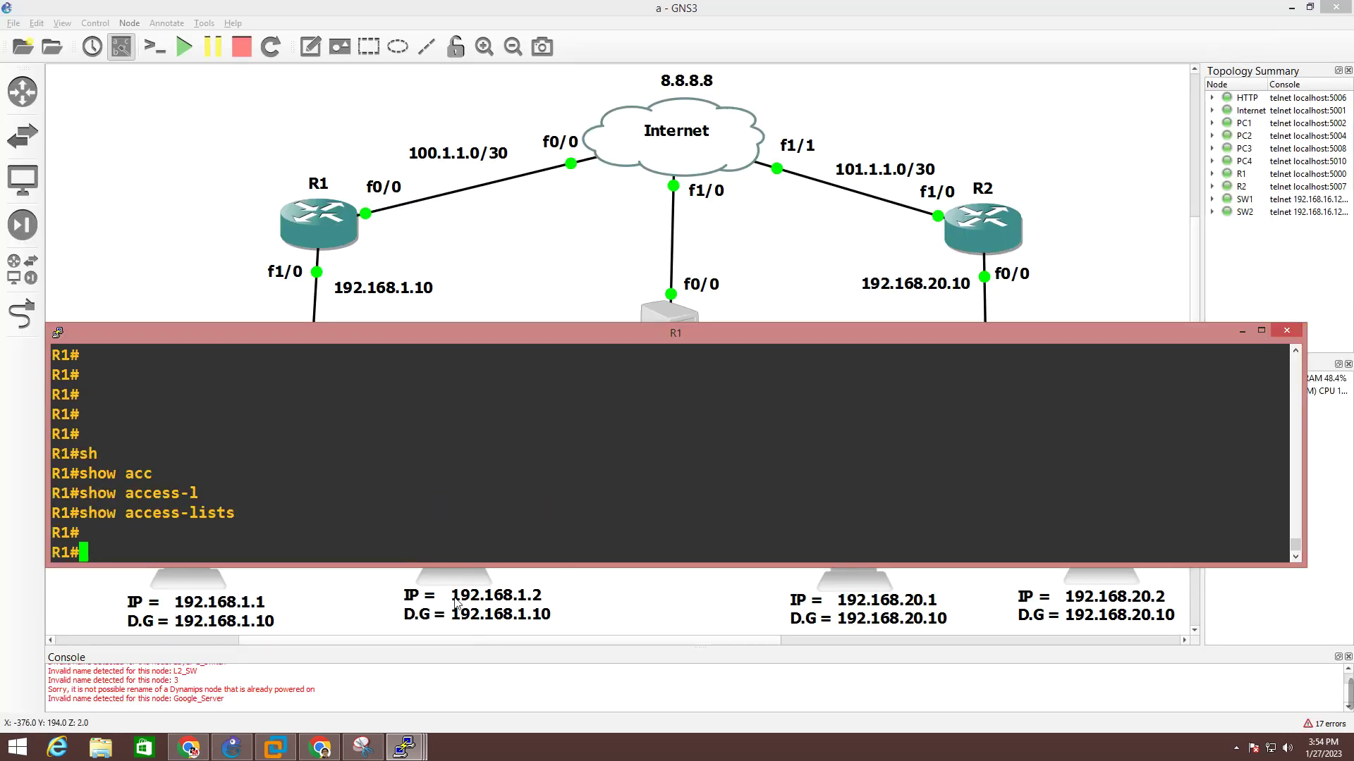
key(Return)
key(Return)
key(Return)
text(conf)
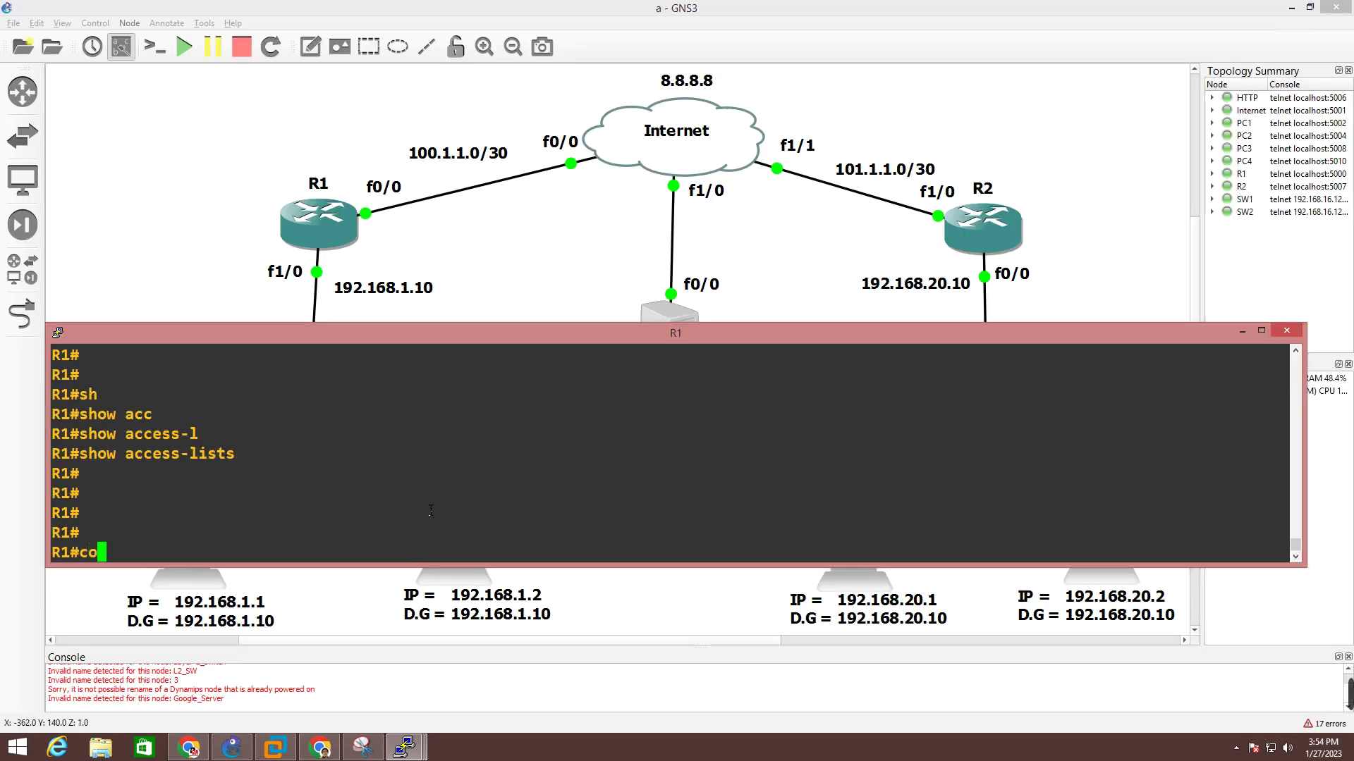
key(Tab)
key(Return)
key(Return)
key(Return)
key(Return)
- Create access list 10 on R1 permitting 192.168.1.0 with wildcard 0.0.0.255, and return to privileged mode in the enlarged console
text(acc)
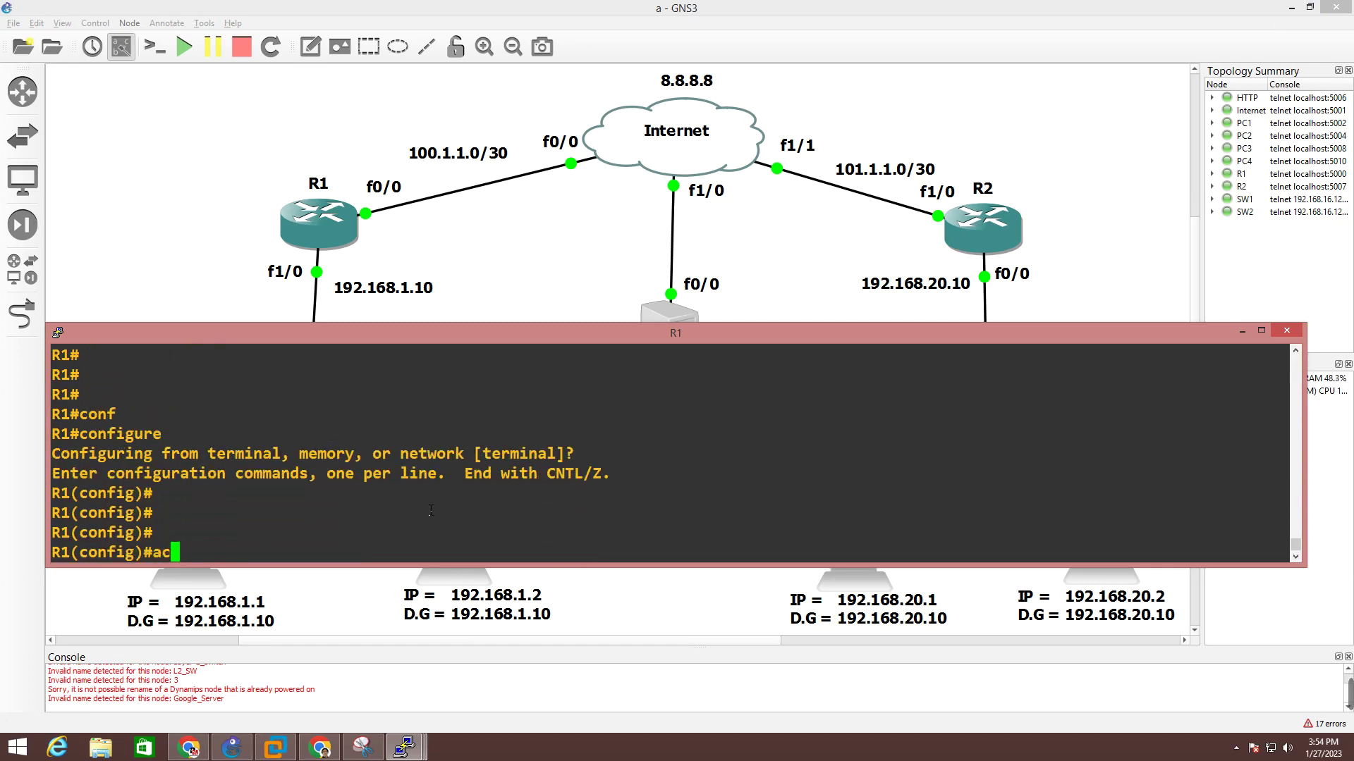
key(Tab)
text(101)
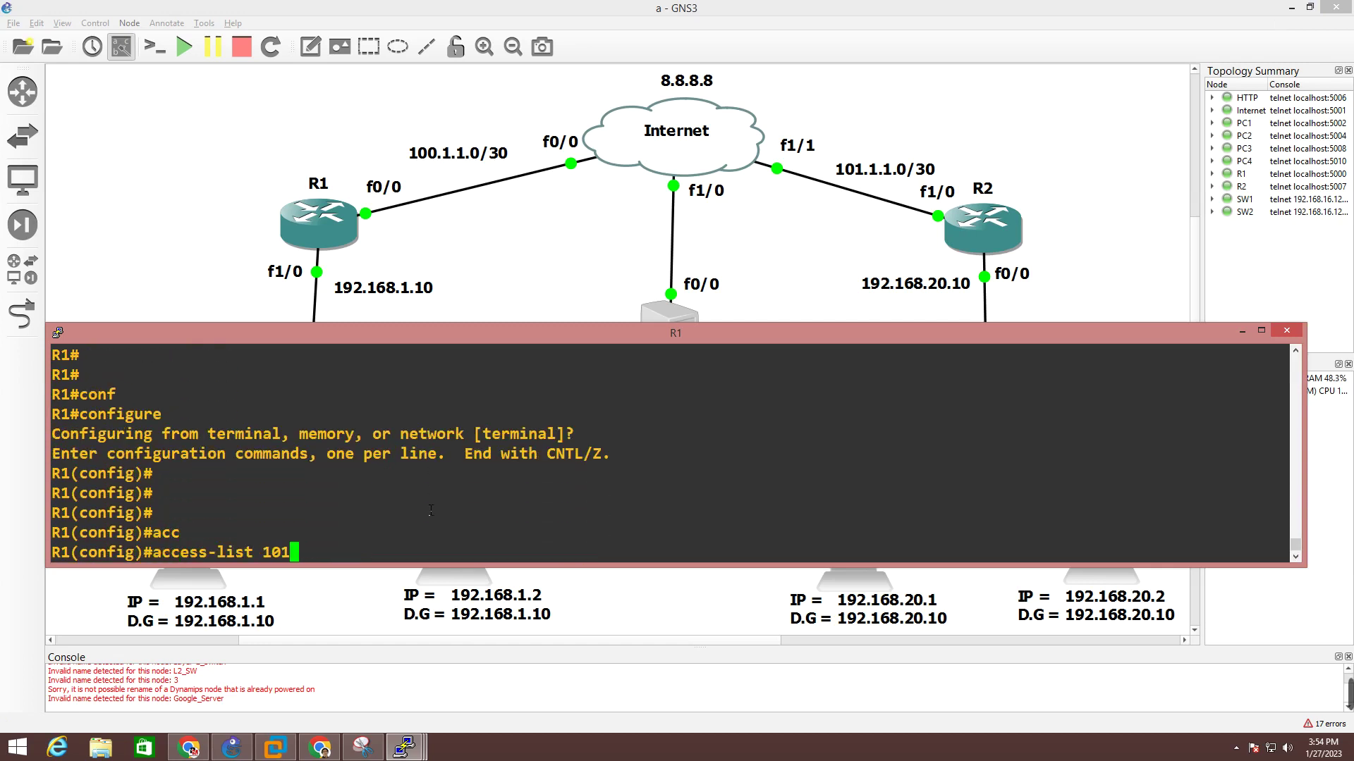
key(BackSpace)
text(per)
key(Tab)
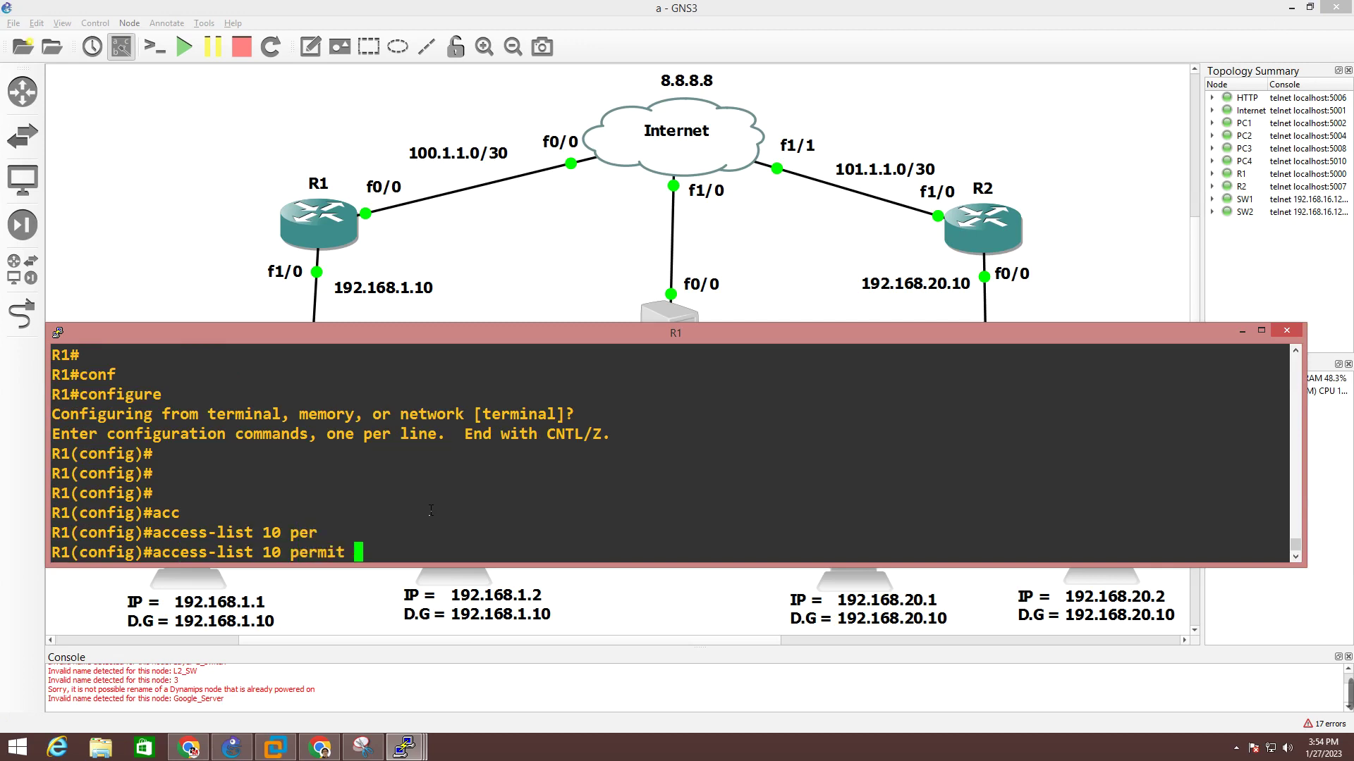
text(192.168)
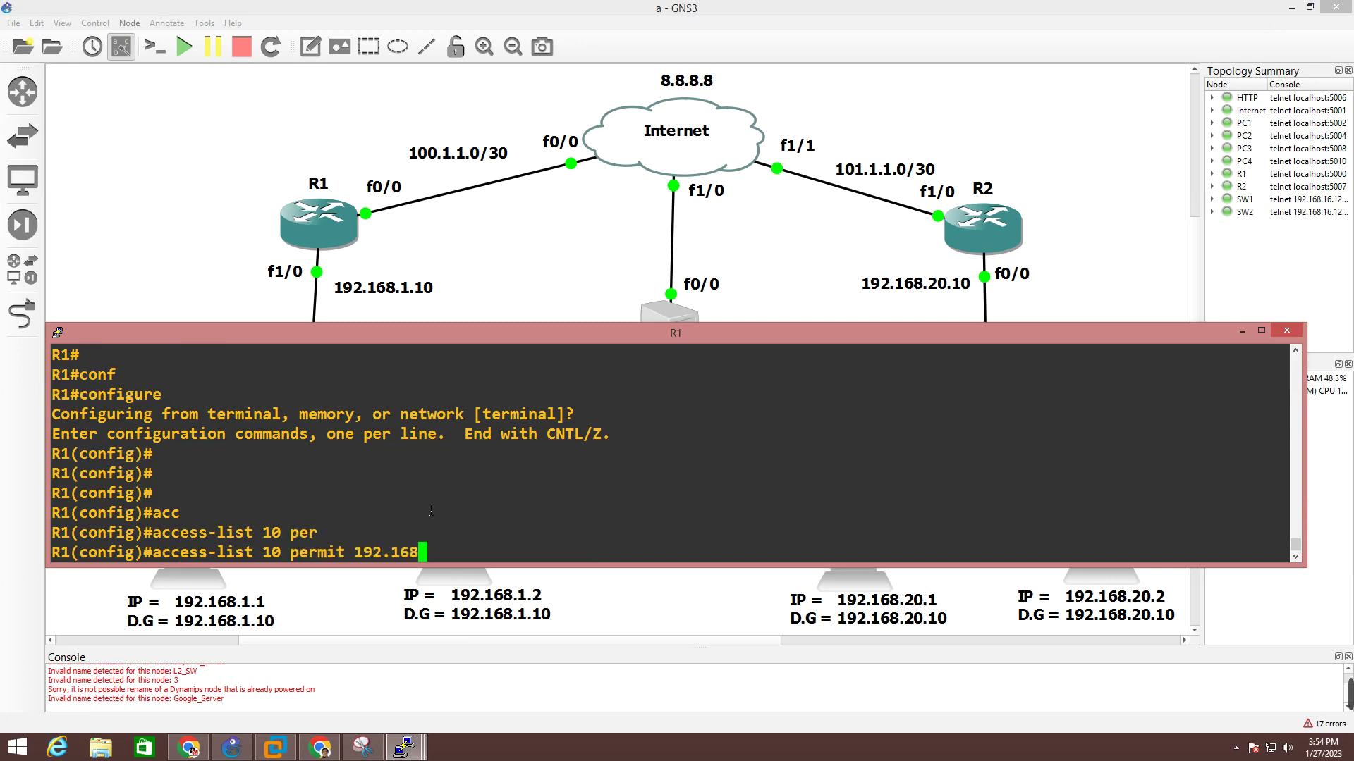
text(.1.0 0.0.0.255)
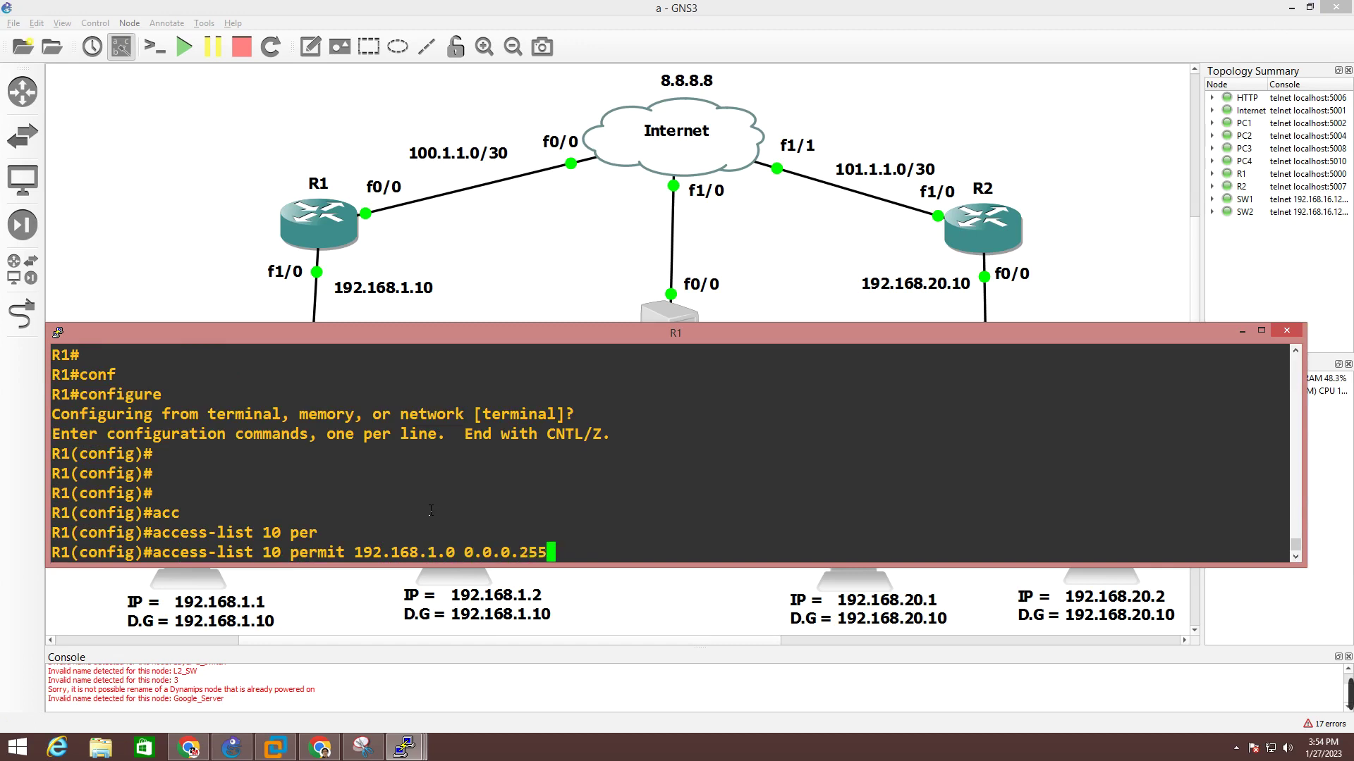
key(Return)
key(Return)
key(Return)
key(Return)
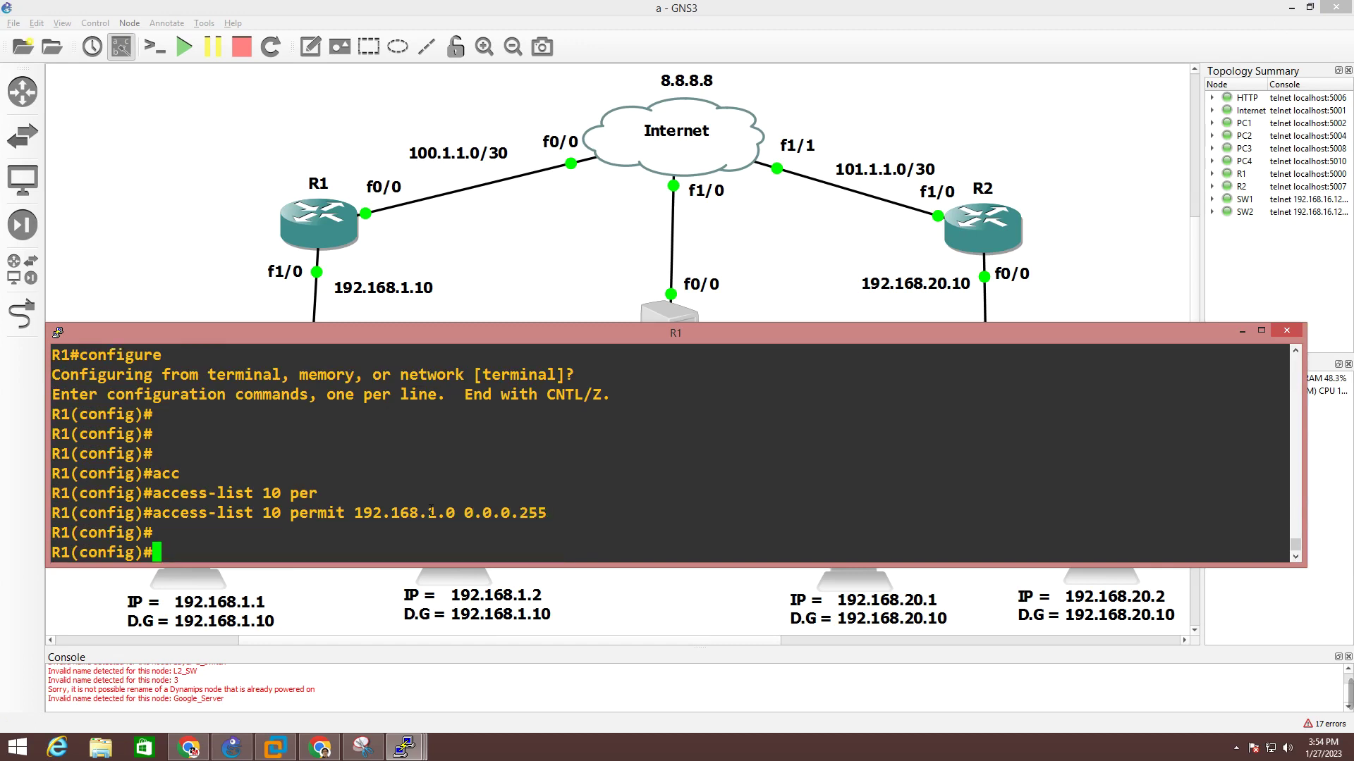
click(1261, 330)
key(ctrl+z)
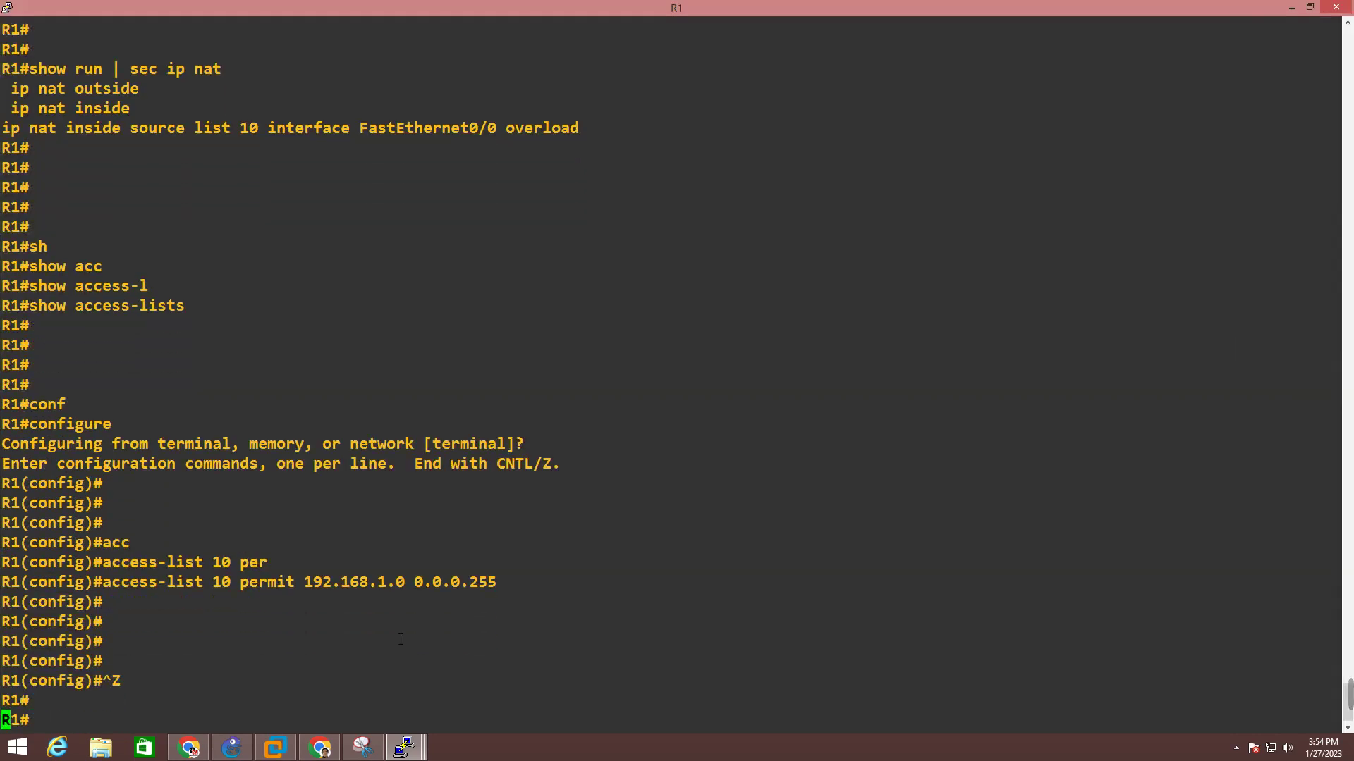
- Run "show access-lists" on R1 and examine the permitted network and wildcard bits of access list 10
key(Return)
key(Return)
key(Return)
key(Return)
text(sh)
key(Tab)
text(acc)
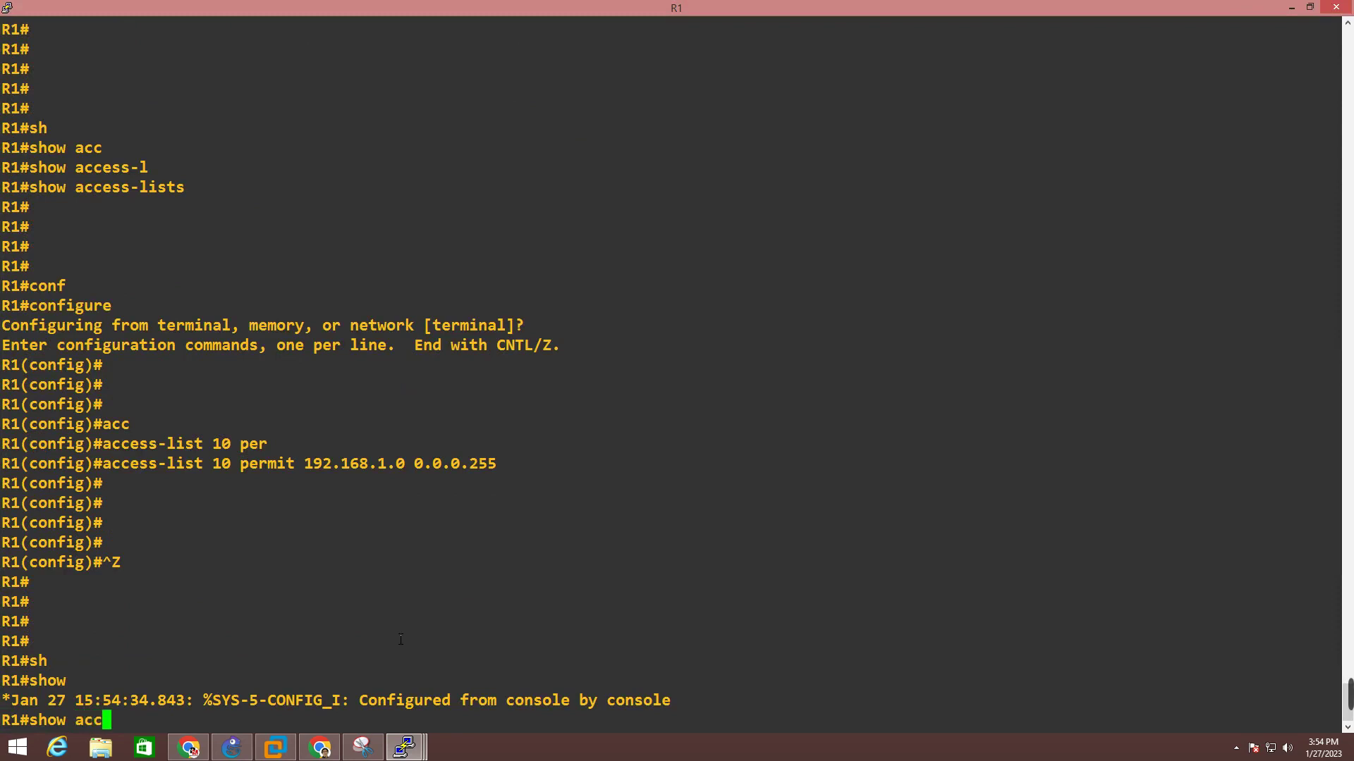
key(Tab)
text(l)
key(Tab)
key(Return)
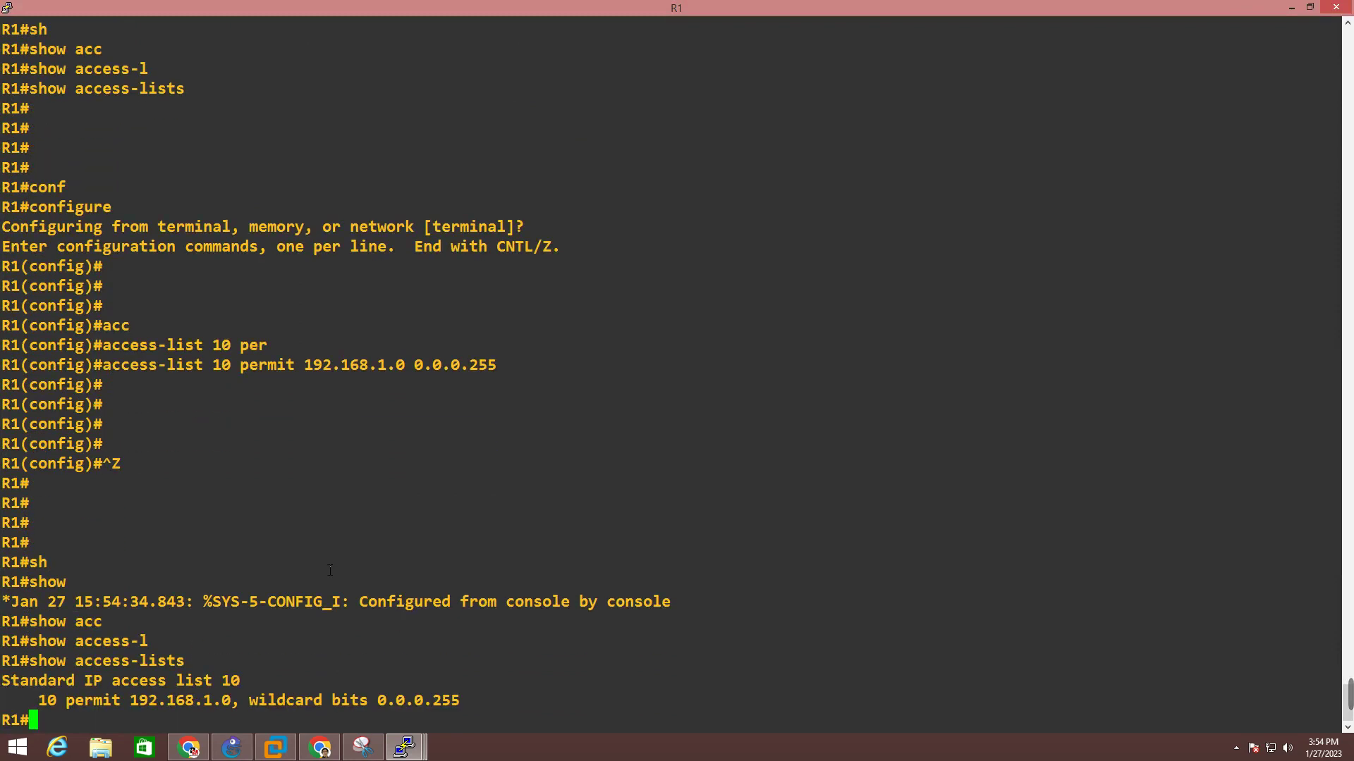
drag(21, 702, 256, 705)
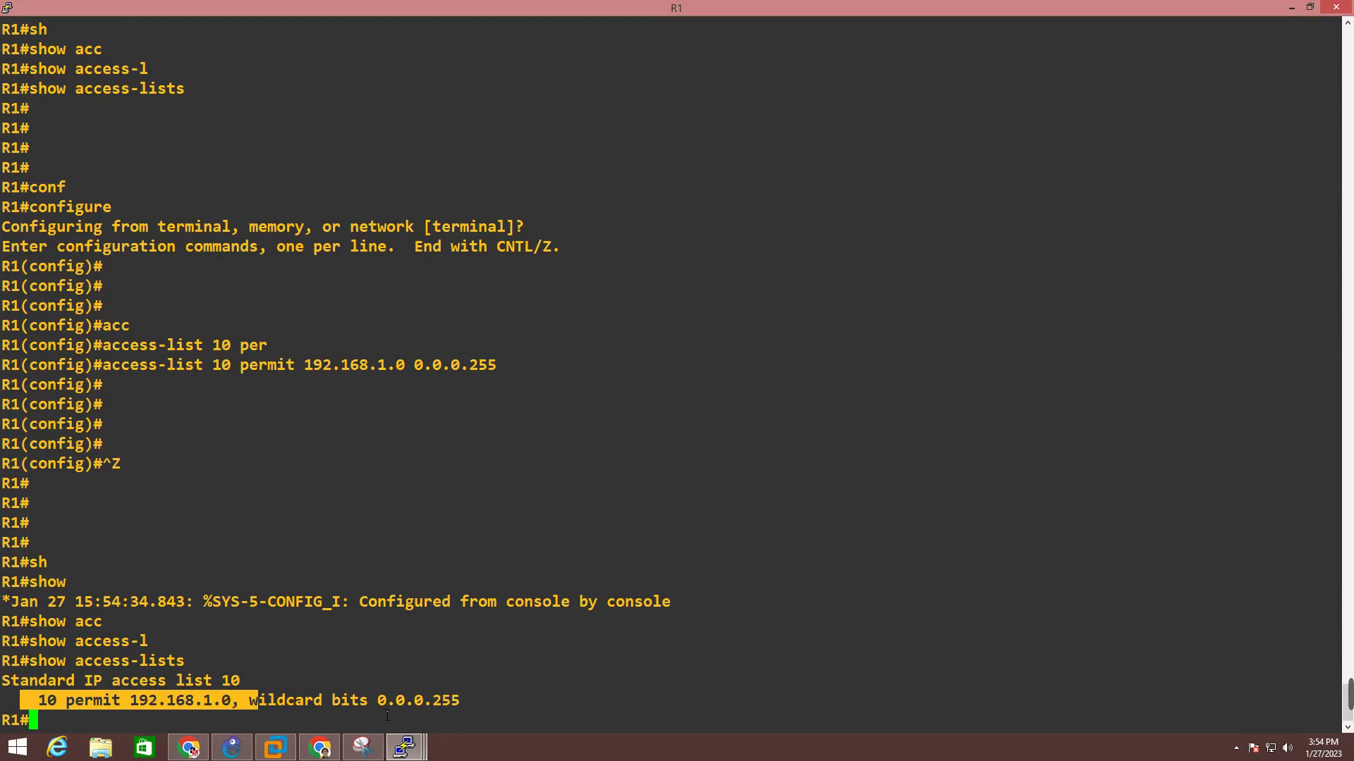
drag(378, 700, 518, 699)
click(518, 699)
key(Return)
key(Return)
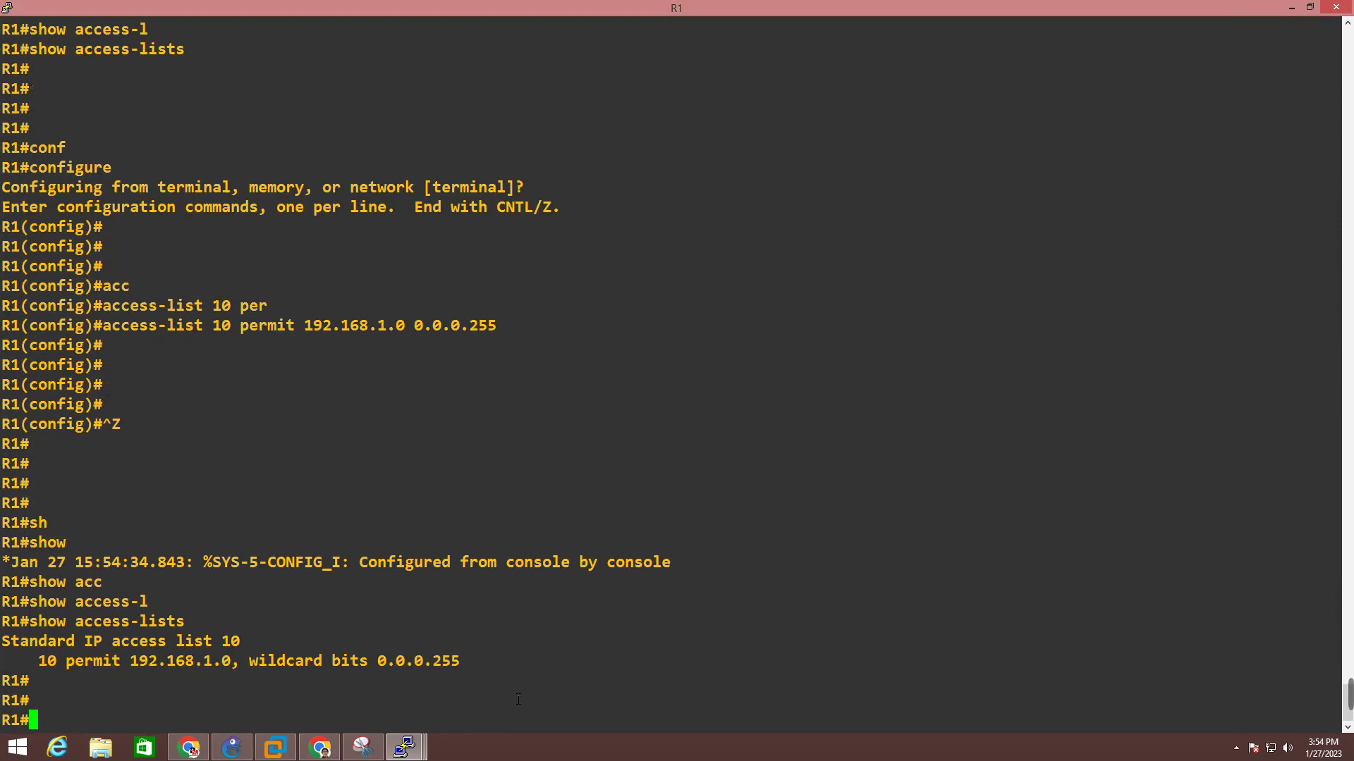
- Run "show ip nat translations" on R1 to check for active NAT translations
text(sh)
key(Tab)
text(ip nat)
key(Tab)
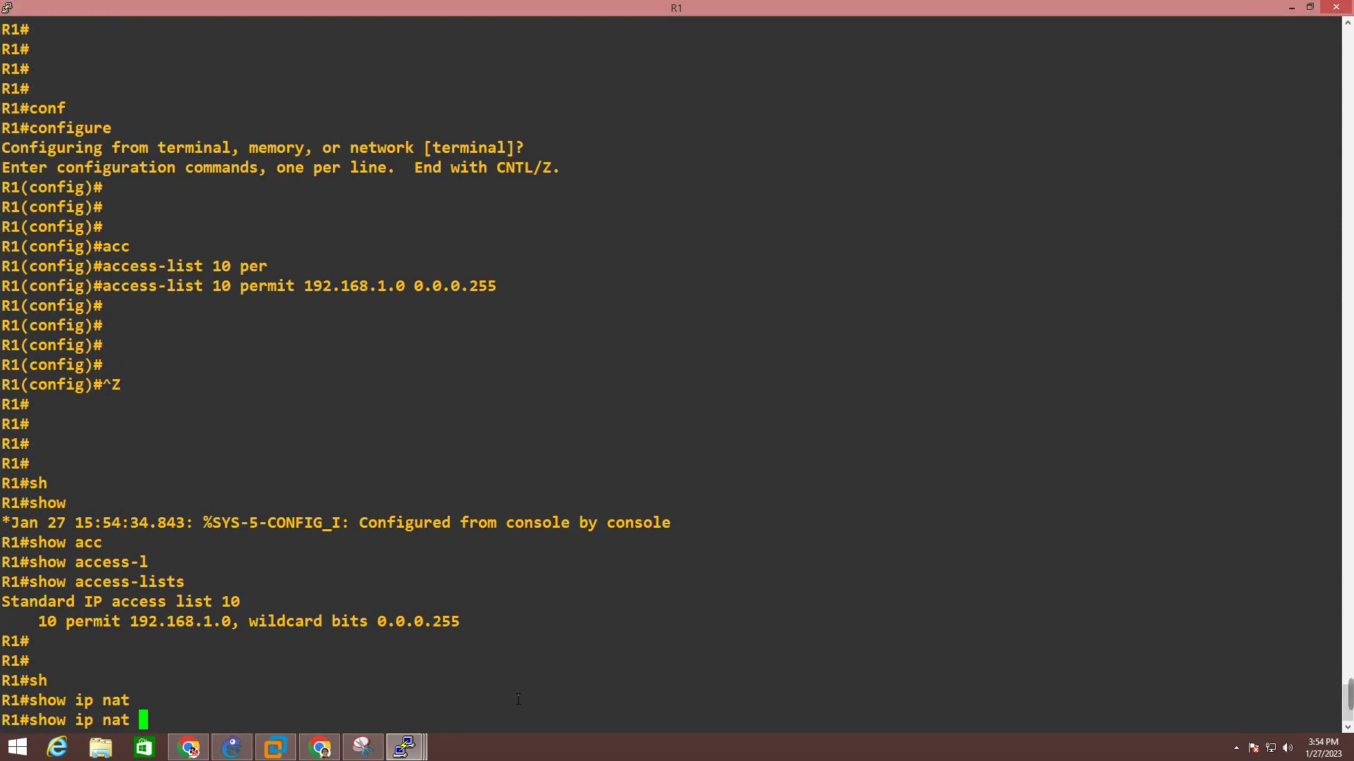
text(tr)
key(Tab)
key(Return)
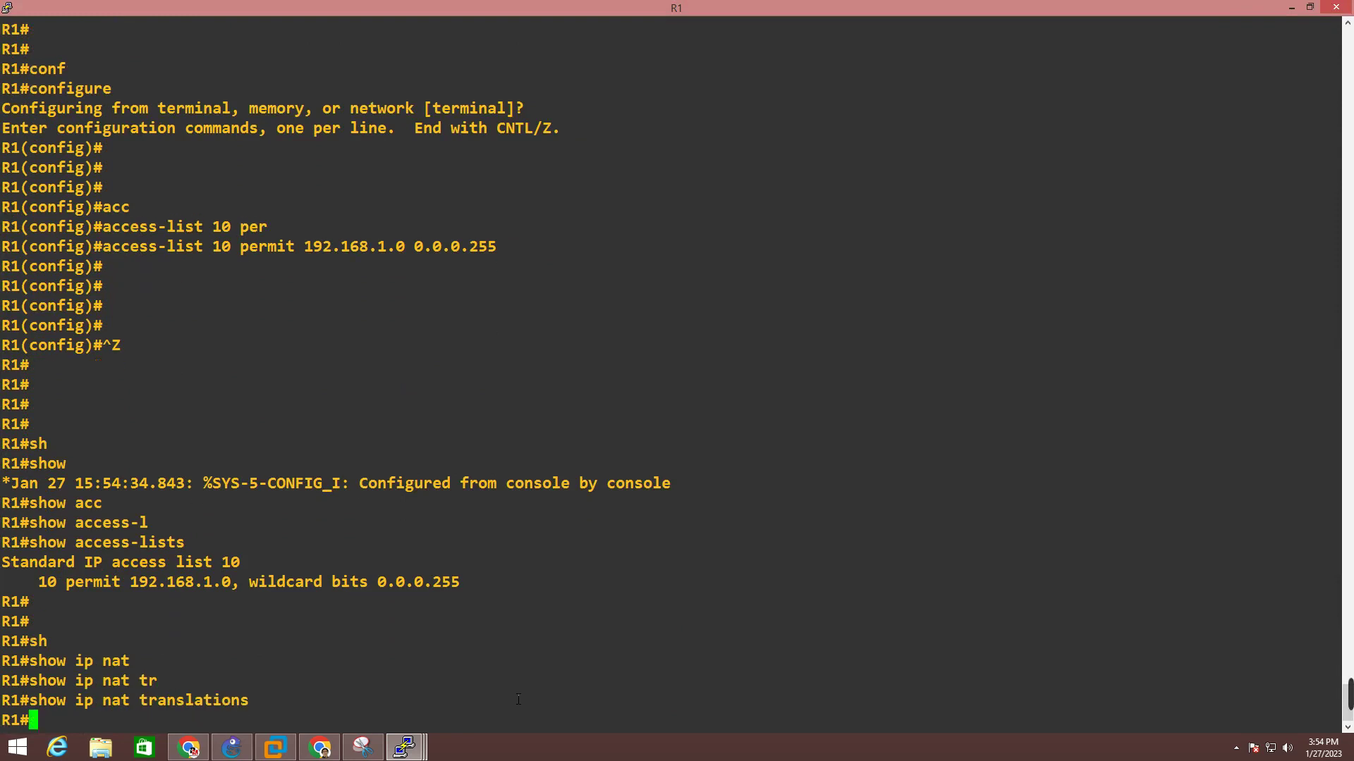
key(Return)
key(Return)
- Run "show ip nat statistics" on R1 and examine the outside and inside interfaces and the dynamic mapping
key(Up)
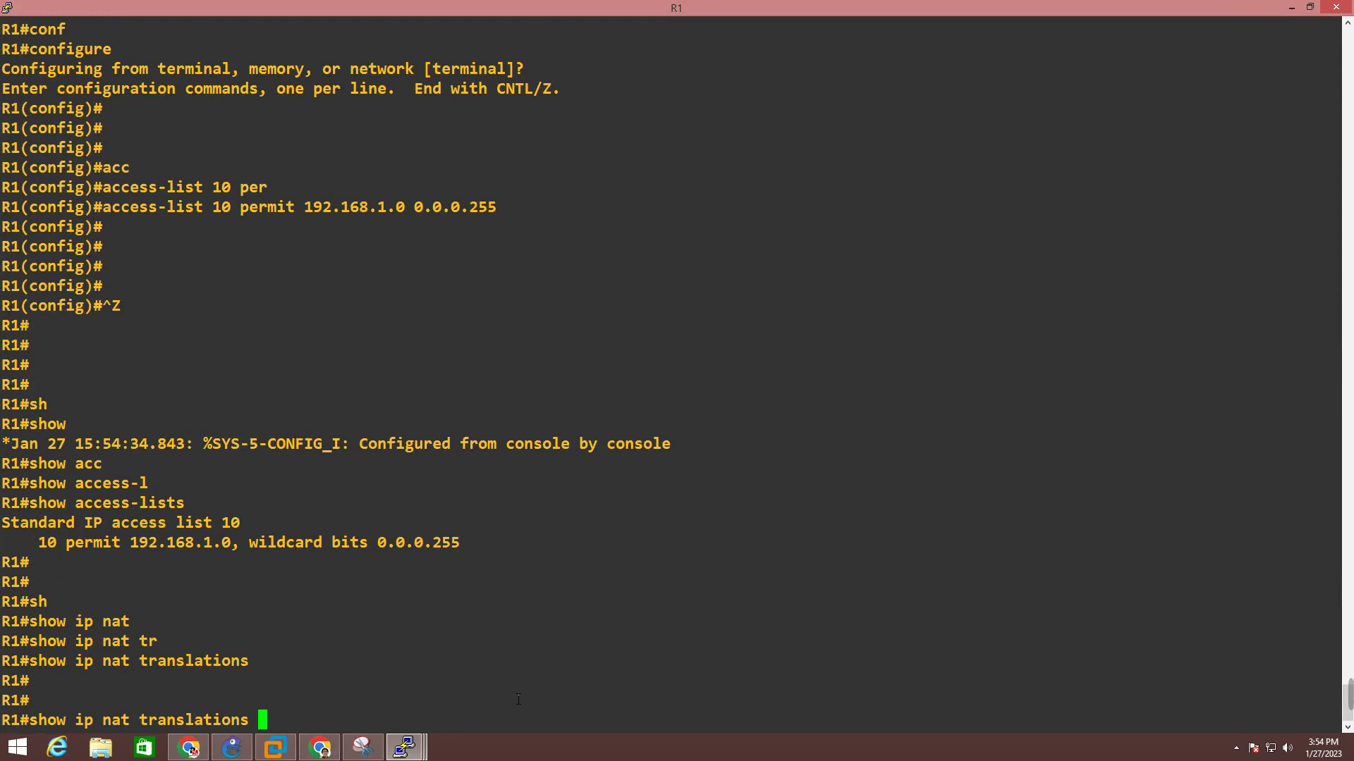
key(BackSpace)
key(BackSpace)
key(BackSpace)
key(BackSpace)
key(BackSpace)
key(BackSpace)
key(BackSpace)
key(BackSpace)
key(BackSpace)
key(BackSpace)
key(BackSpace)
key(BackSpace)
key(BackSpace)
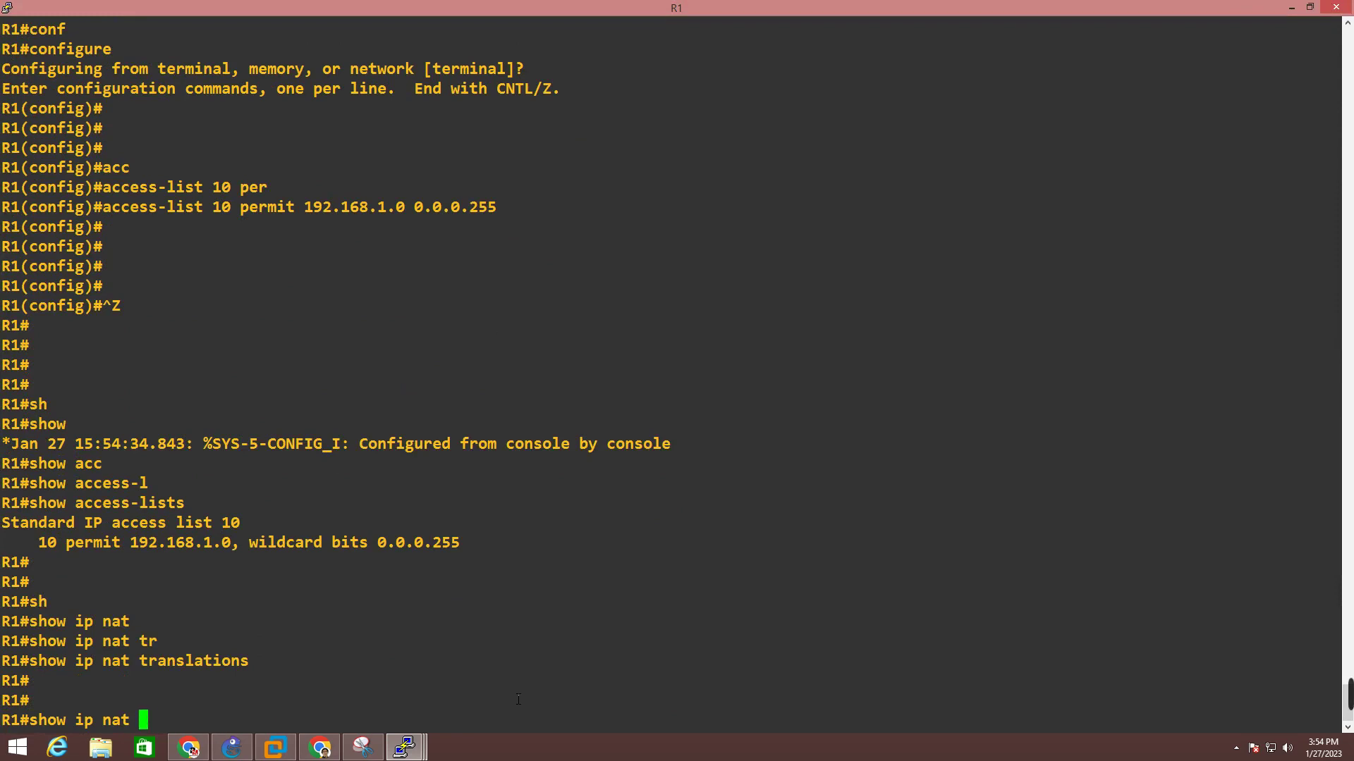
text(st)
key(Tab)
key(Return)
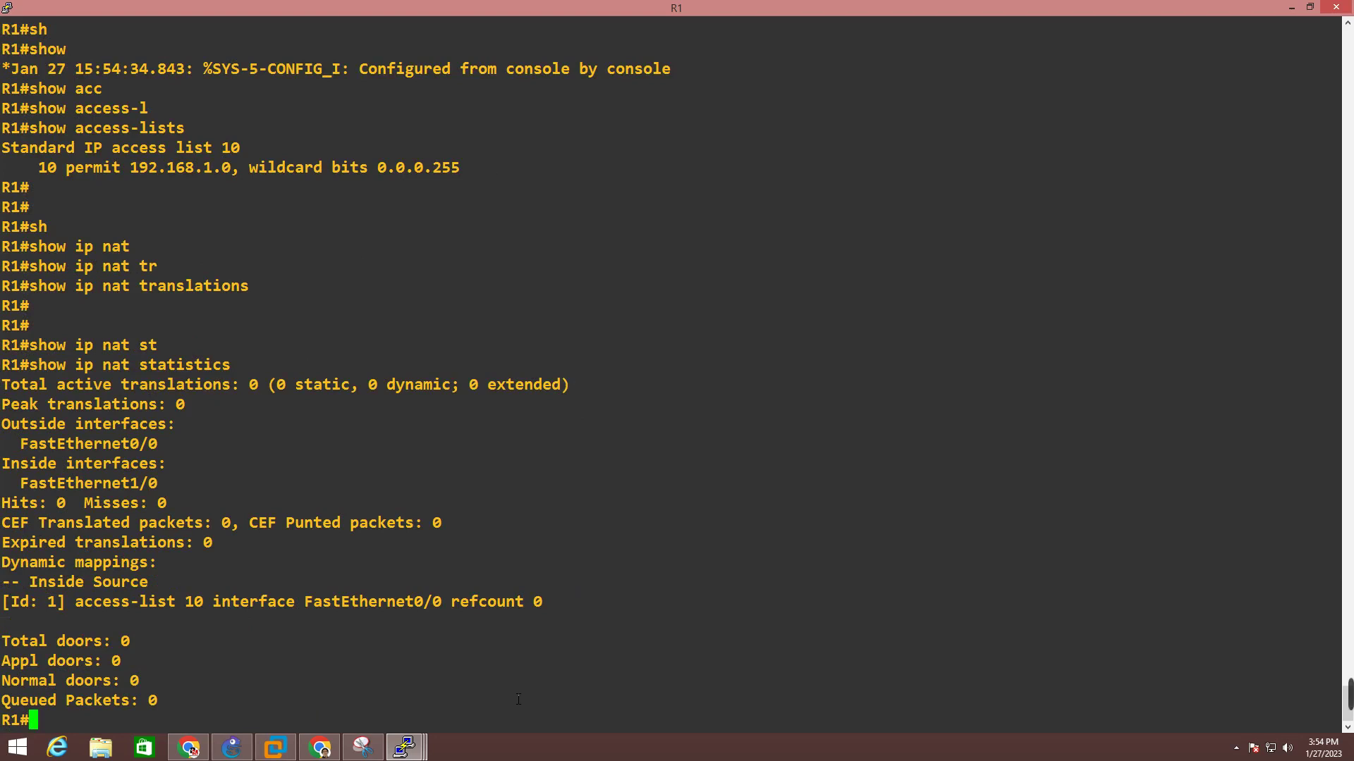
key(Return)
key(Return)
key(Return)
key(Return)
key(Return)
key(Return)
key(Return)
key(Return)
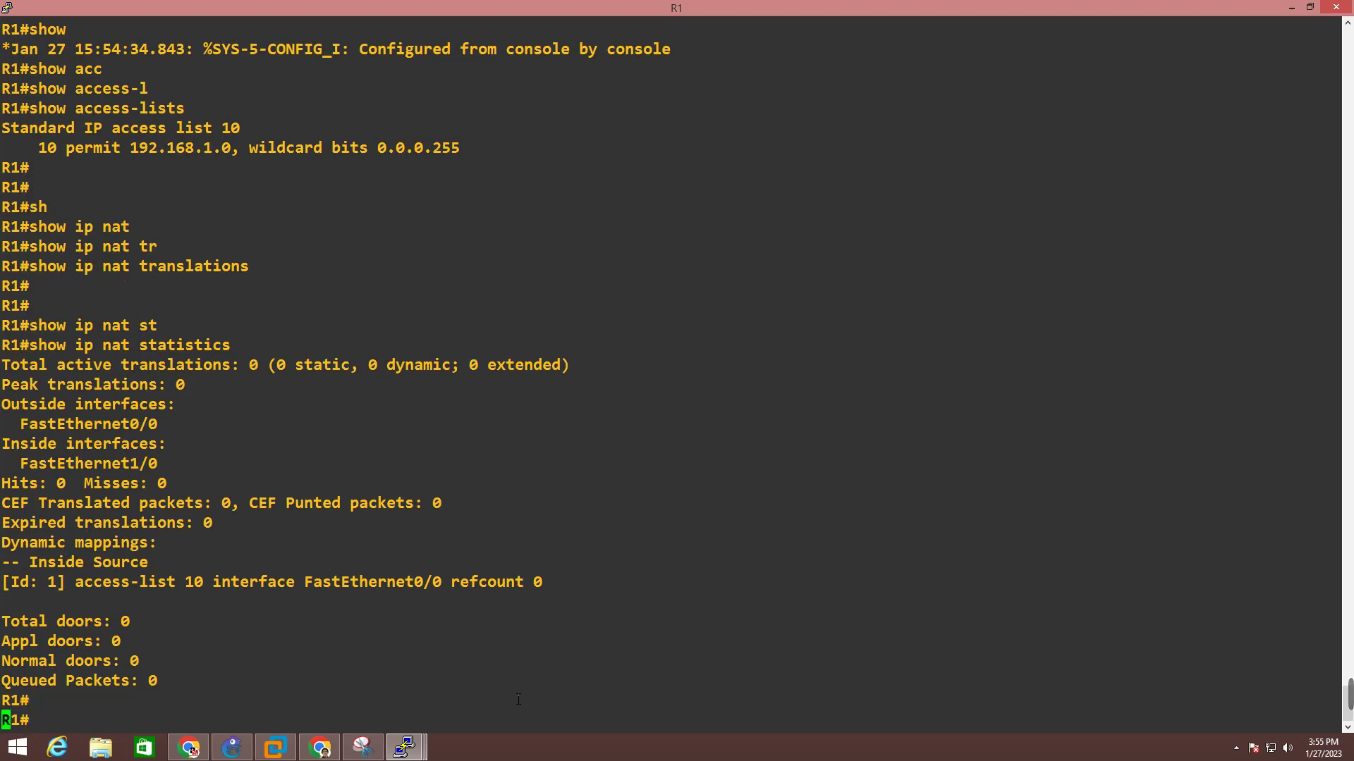
- Test Internet reachability from R1's LAN interface with "ping 8.8.8.8 source f1/0"
text(p)
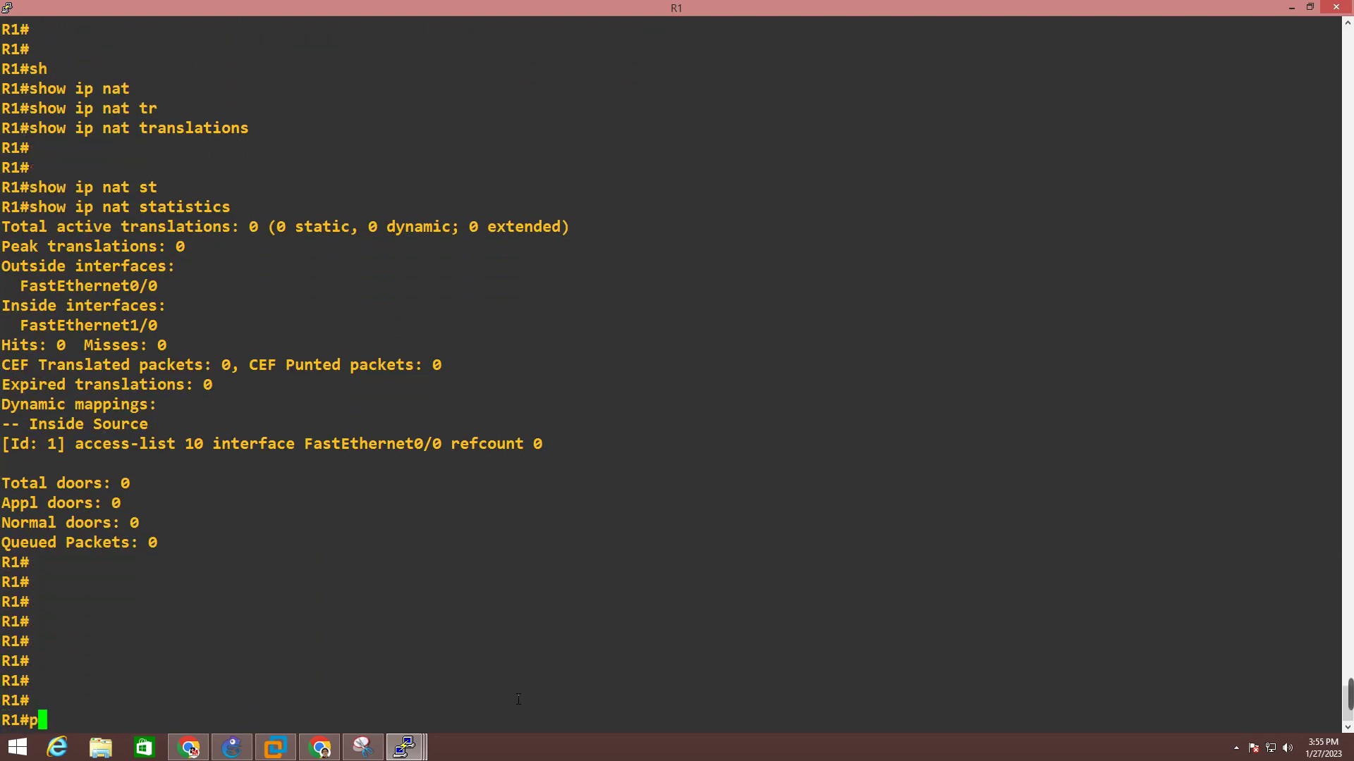
text(ing 8.8.8.8 so)
key(Tab)
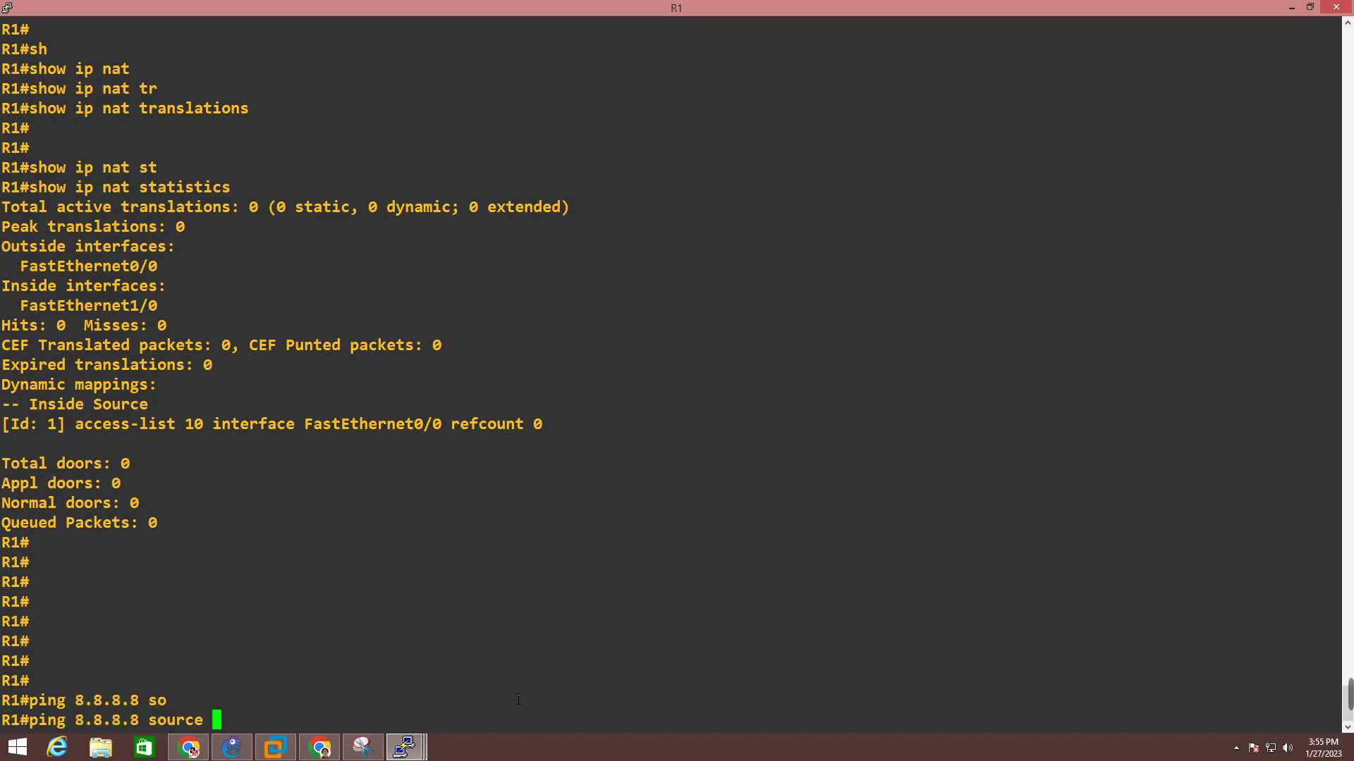
text(f1/0)
key(Return)
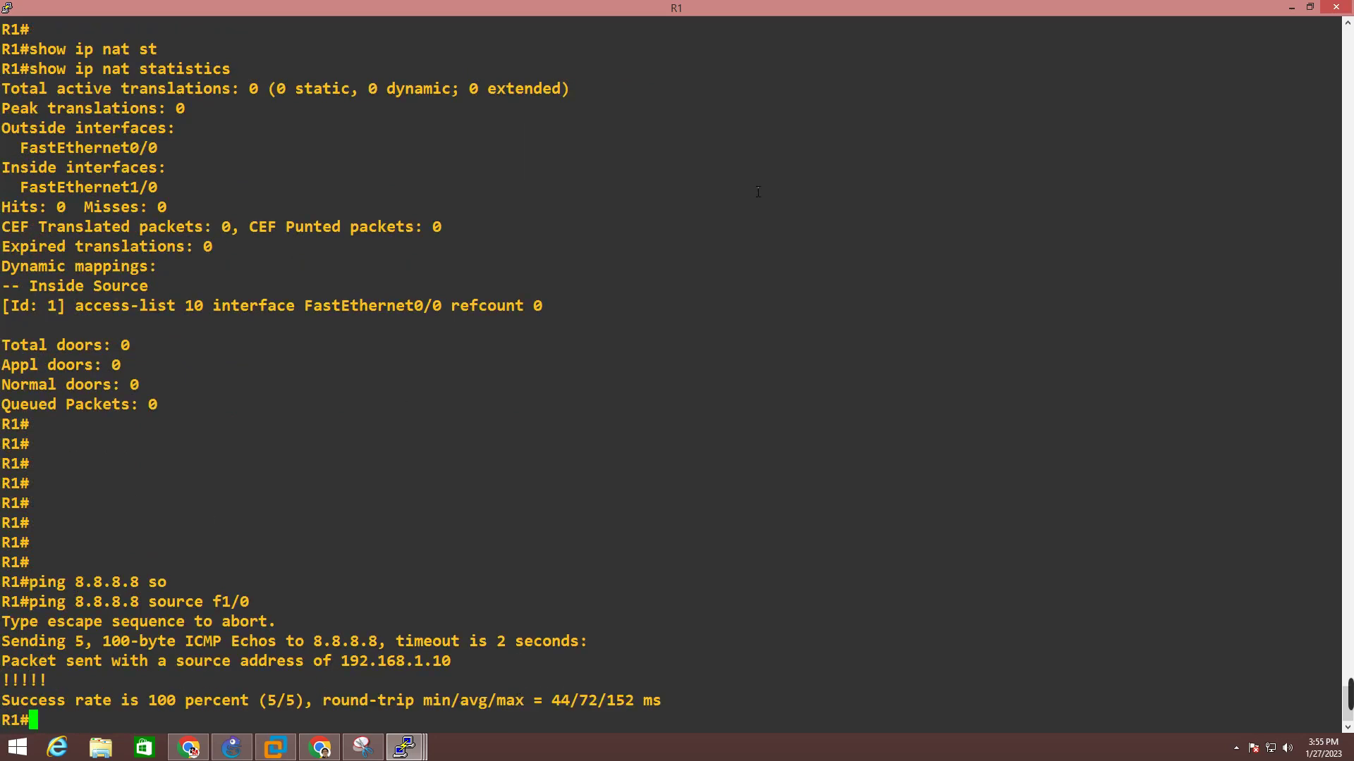
- Shrink R1's console to show the topology and repeat the ping to 8.8.8.8 sourced from f1/0
click(1309, 8)
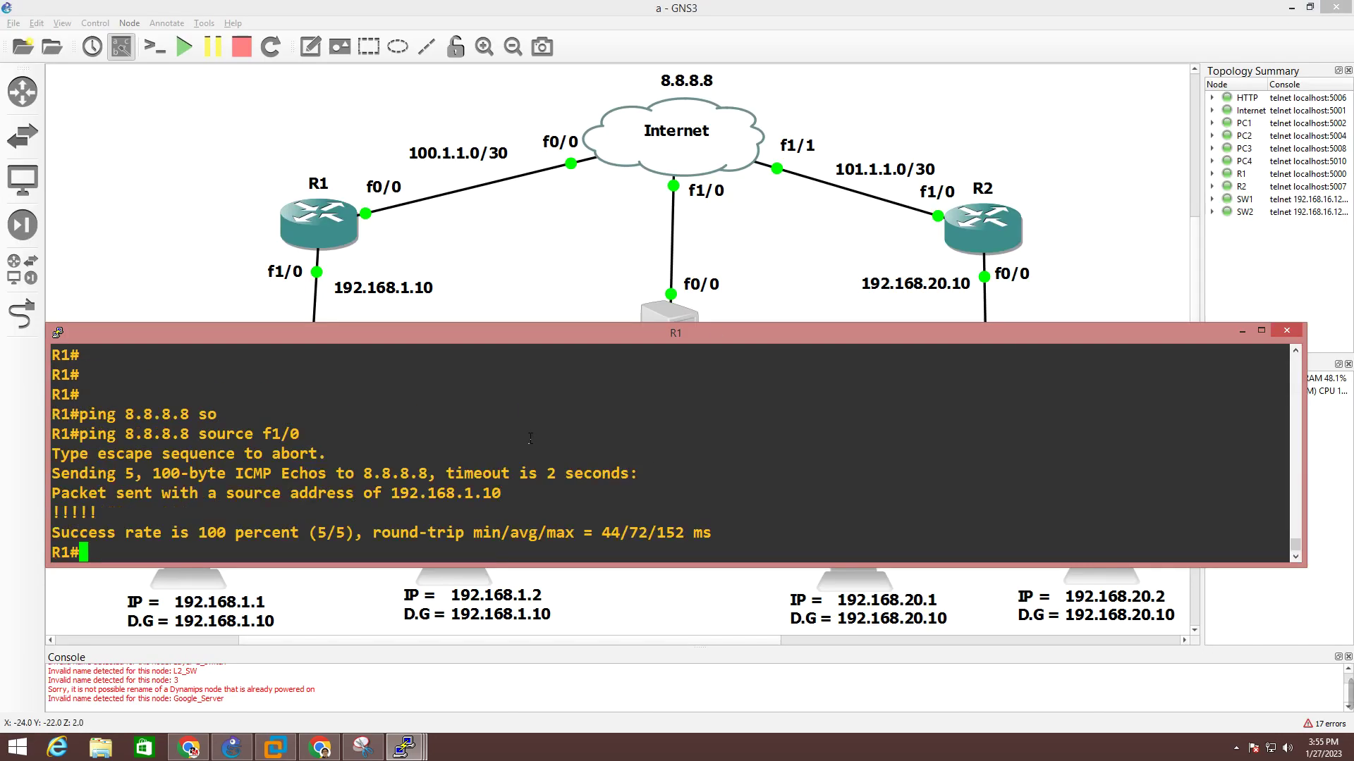
key(Return)
key(Return)
key(Up)
key(Return)
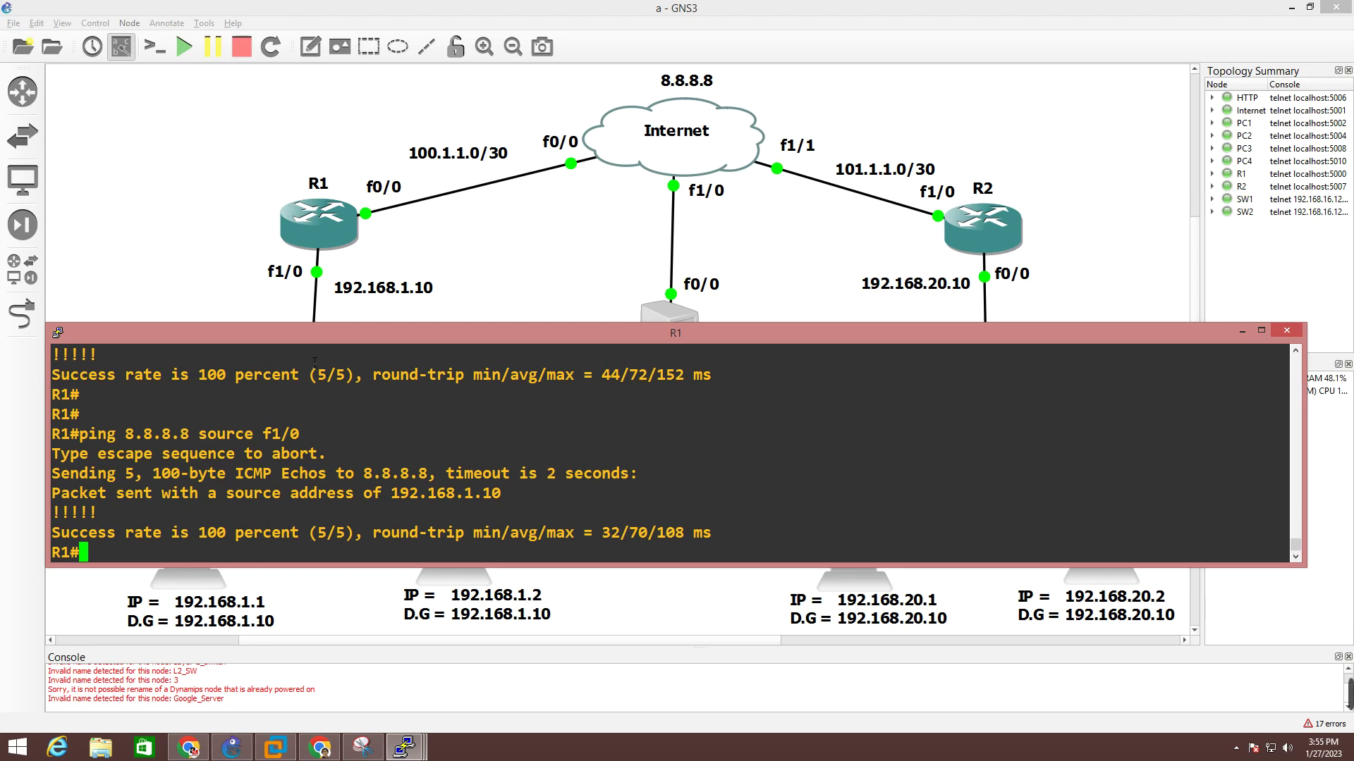
- Minimize R1's console to show the full topology and nudge the 192.168.1.10 label below R1 slightly up and right
click(1241, 332)
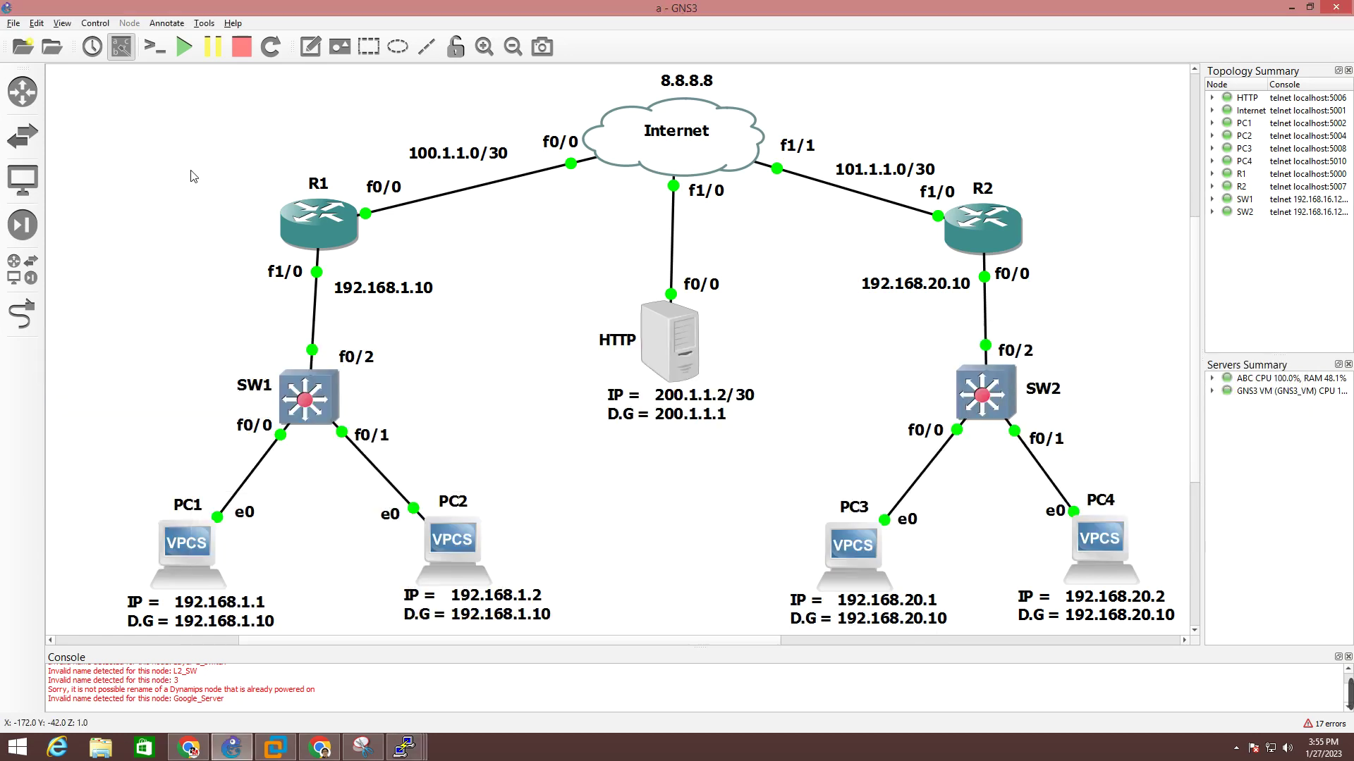
drag(189, 170, 216, 245)
mouse_move(390, 295)
mouse_down()
mouse_move(902, 301)
mouse_move(376, 292)
mouse_move(394, 290)
mouse_up()
click(387, 251)
drag(395, 239, 917, 226)
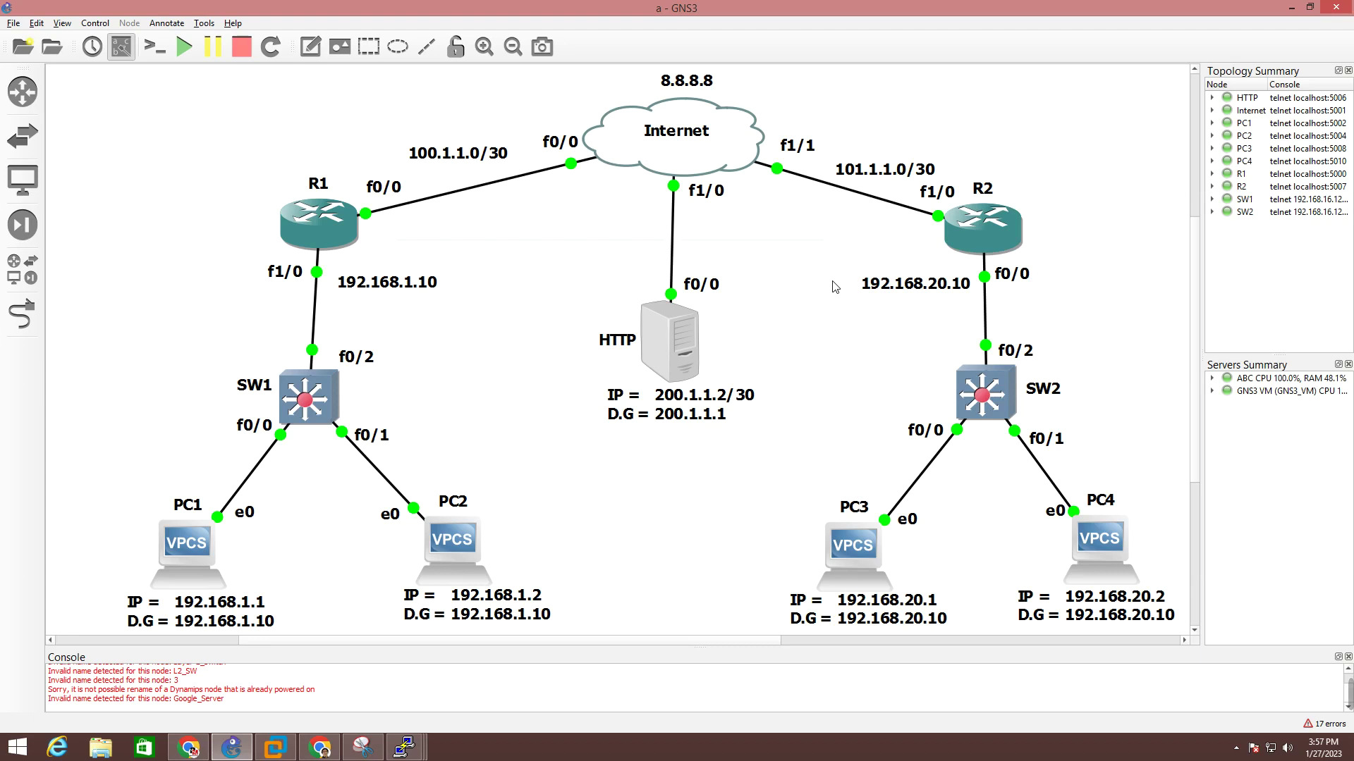
mouse_move(1350, 722)
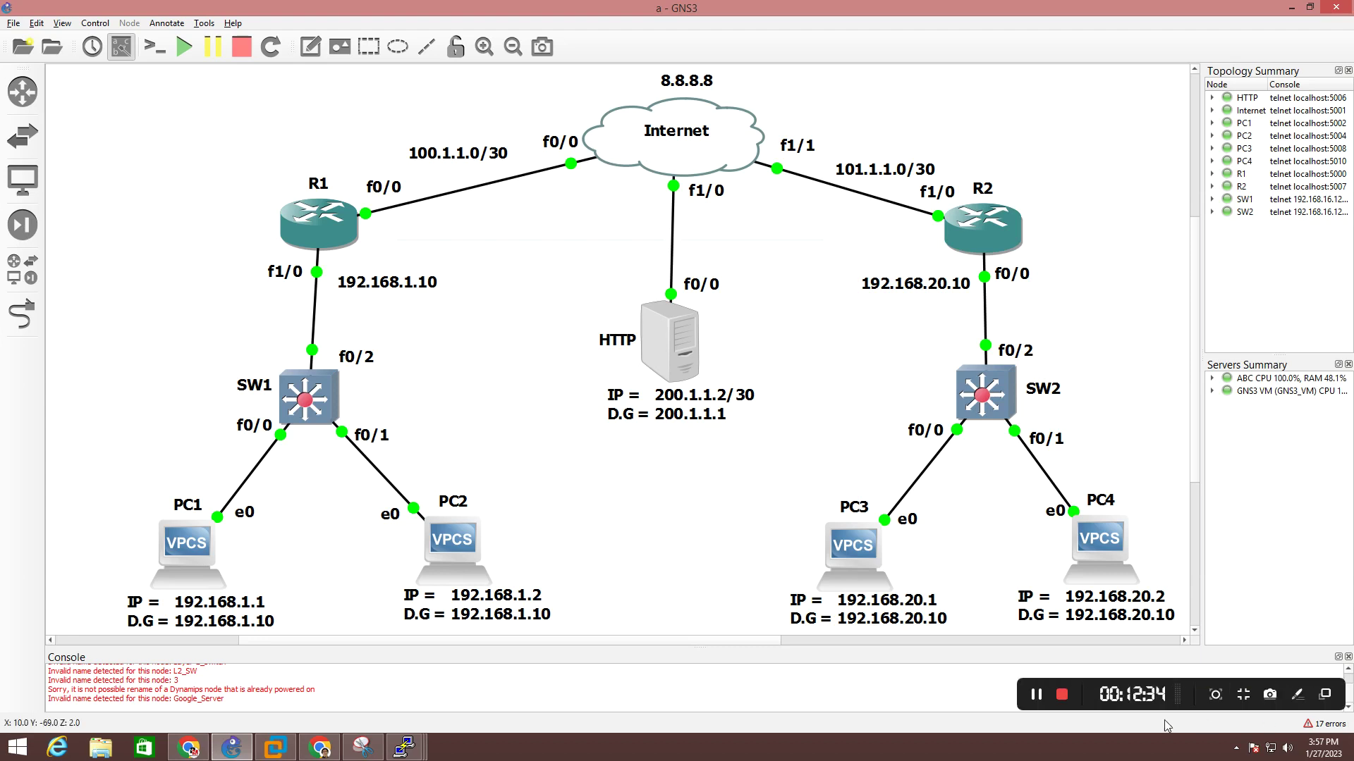